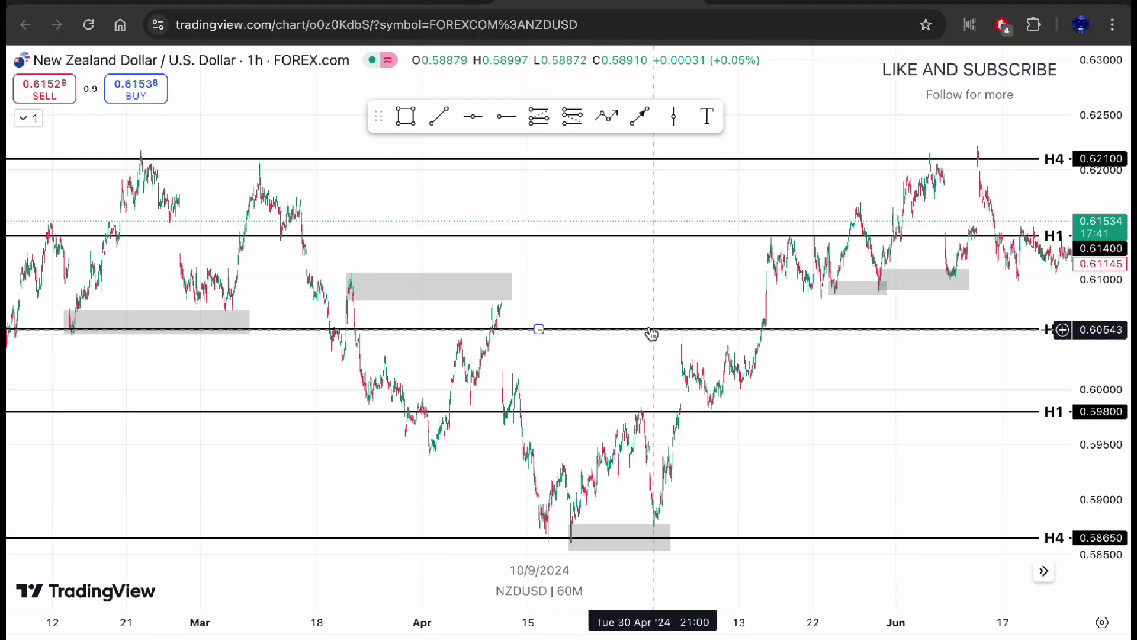
drag(630, 273, 497, 287)
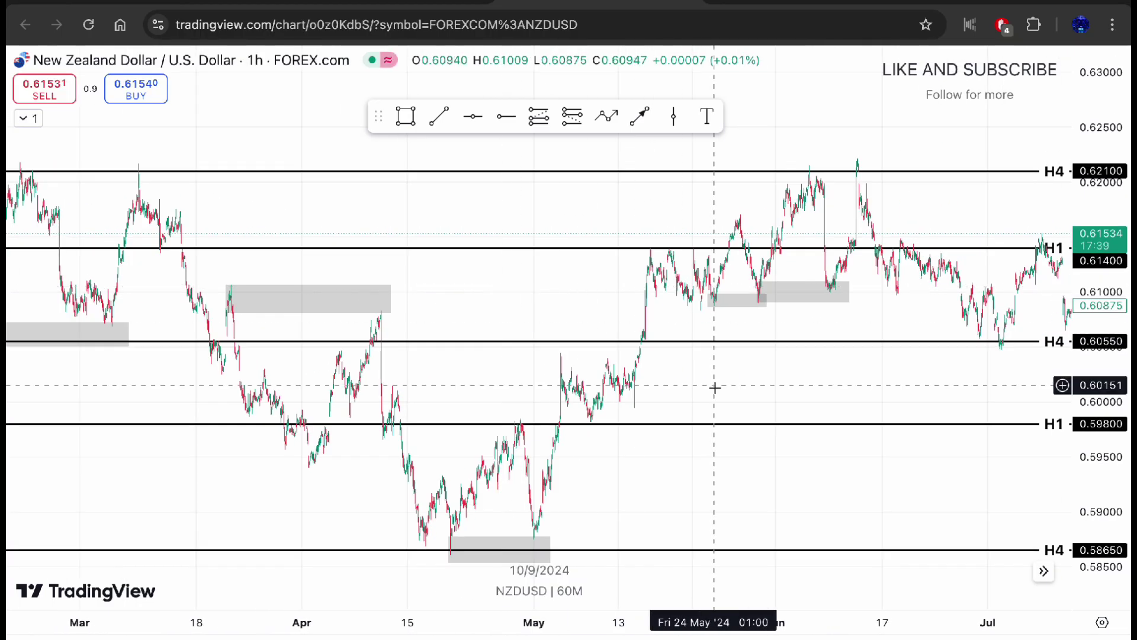
drag(718, 389, 353, 393)
drag(554, 393, 729, 403)
drag(421, 390, 766, 381)
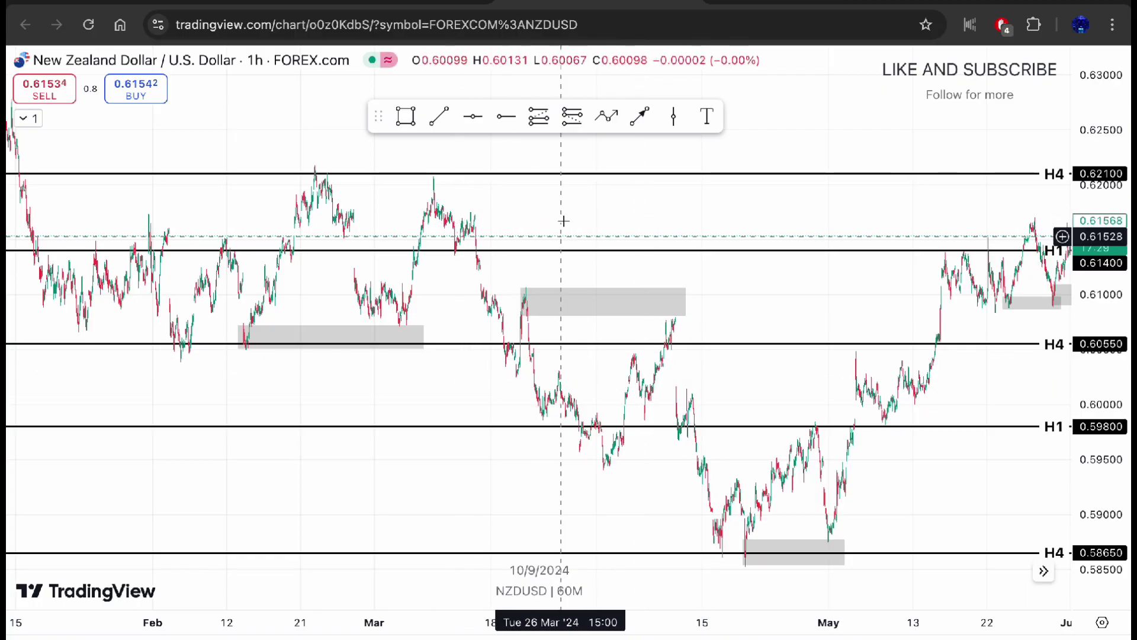
Draw a rising zigzag path with three pullbacks in the empty area above the W level, from about 0.6416 up to about 0.6627.
drag(563, 220, 563, 385)
drag(577, 346, 592, 474)
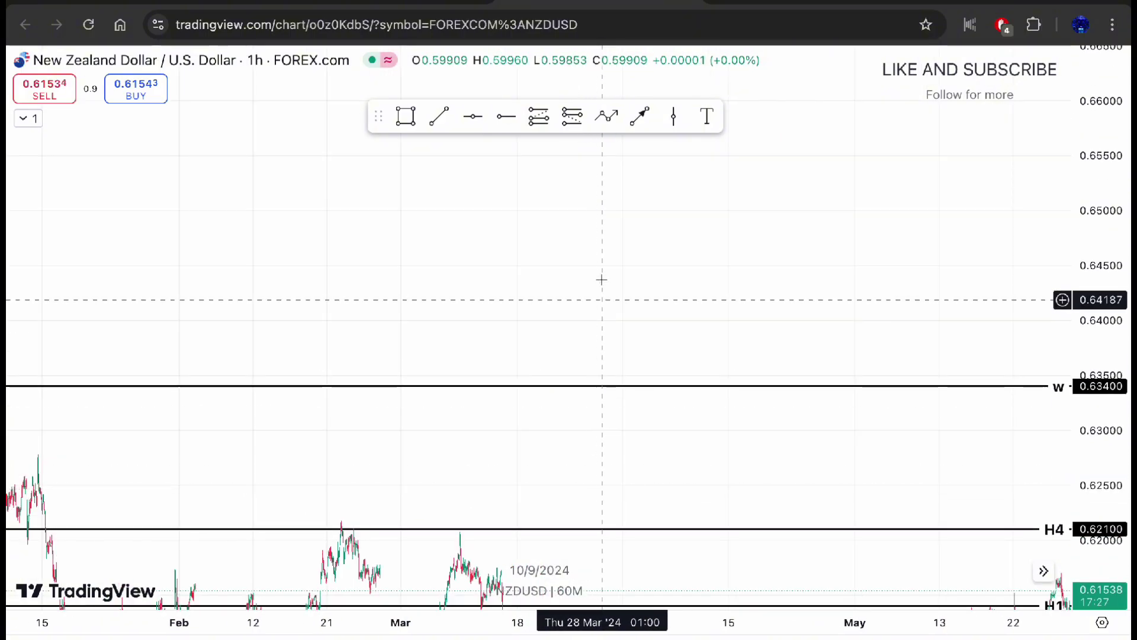
drag(601, 279, 602, 346)
click(606, 116)
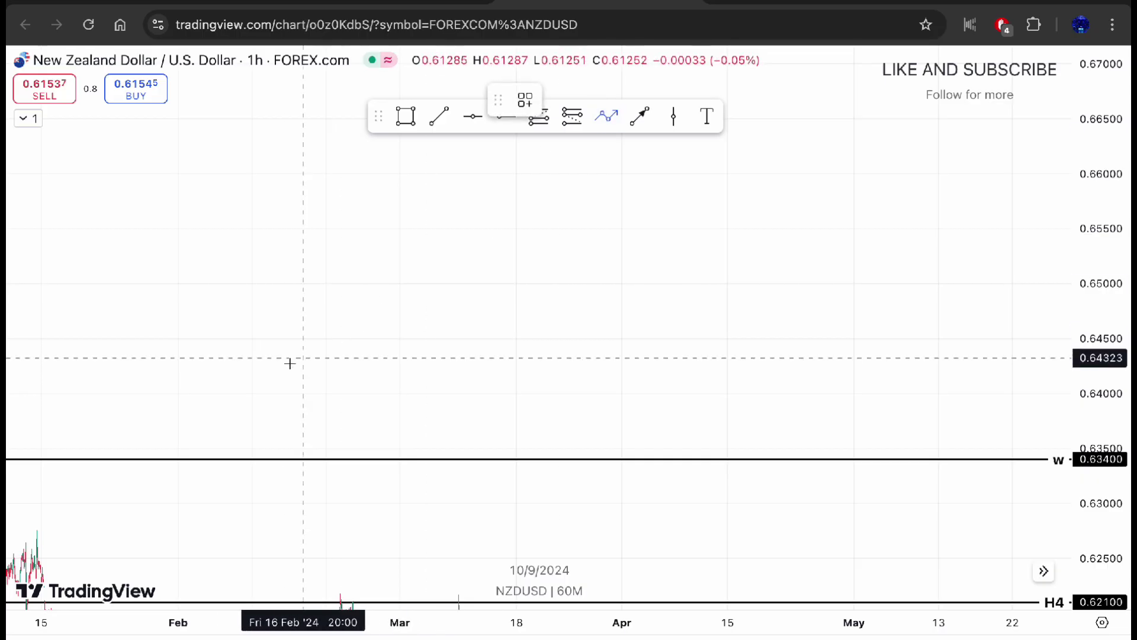
click(284, 375)
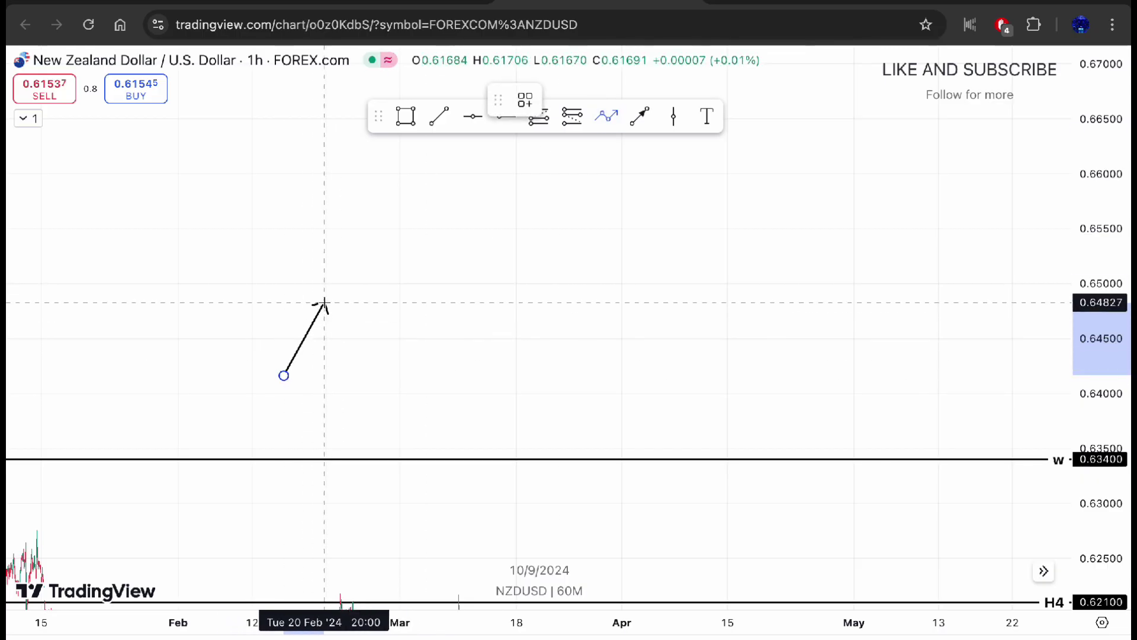
click(326, 300)
click(354, 359)
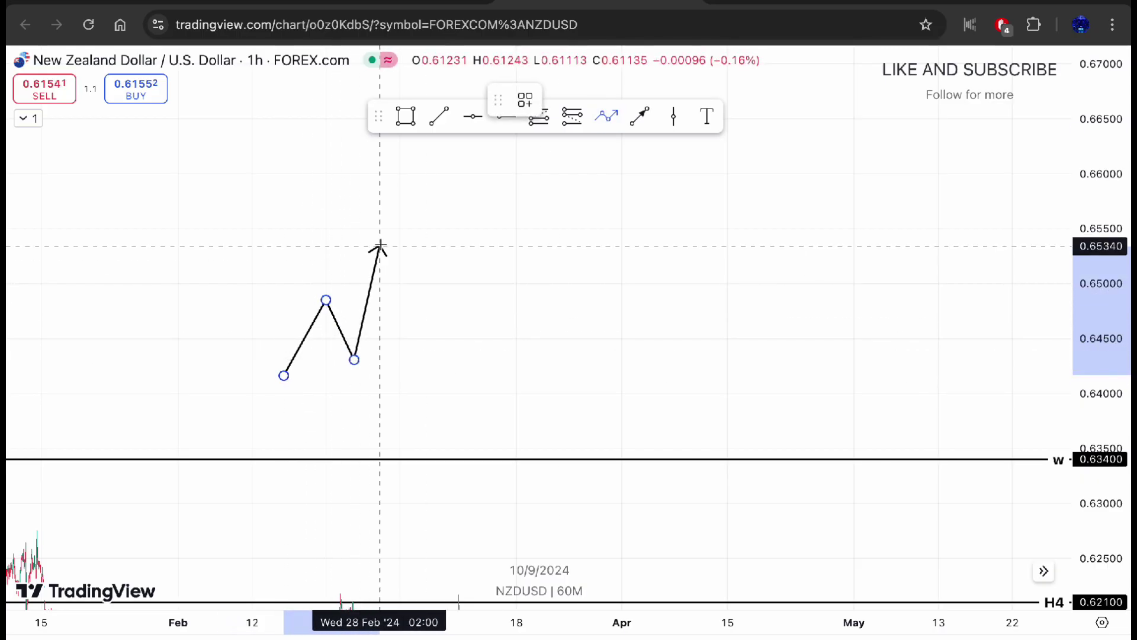
click(381, 238)
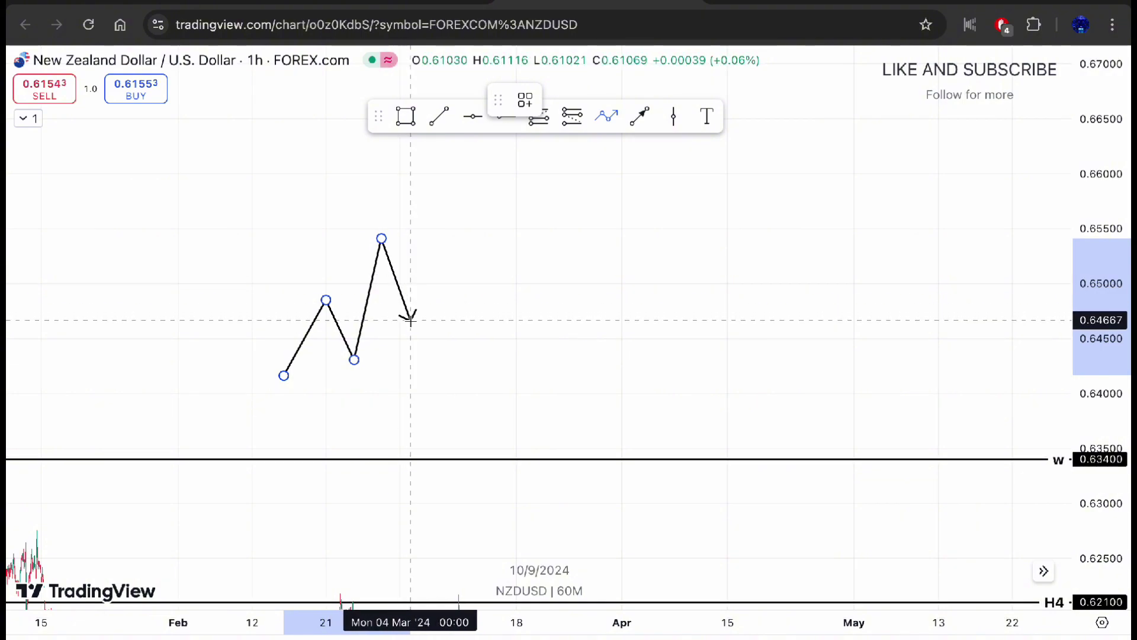
click(407, 315)
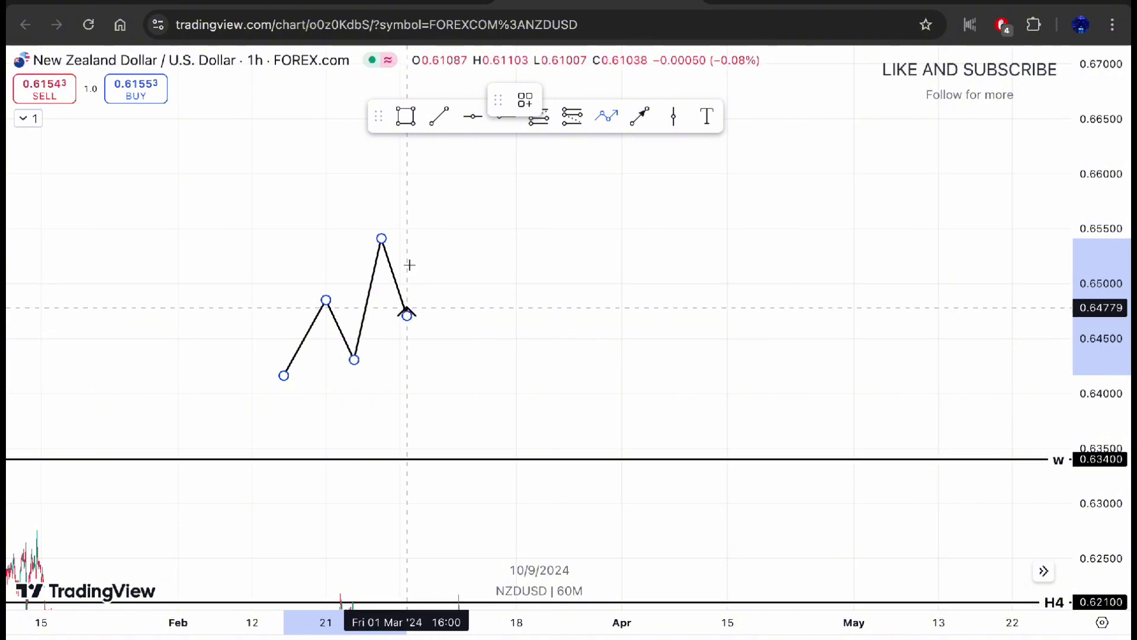
click(442, 179)
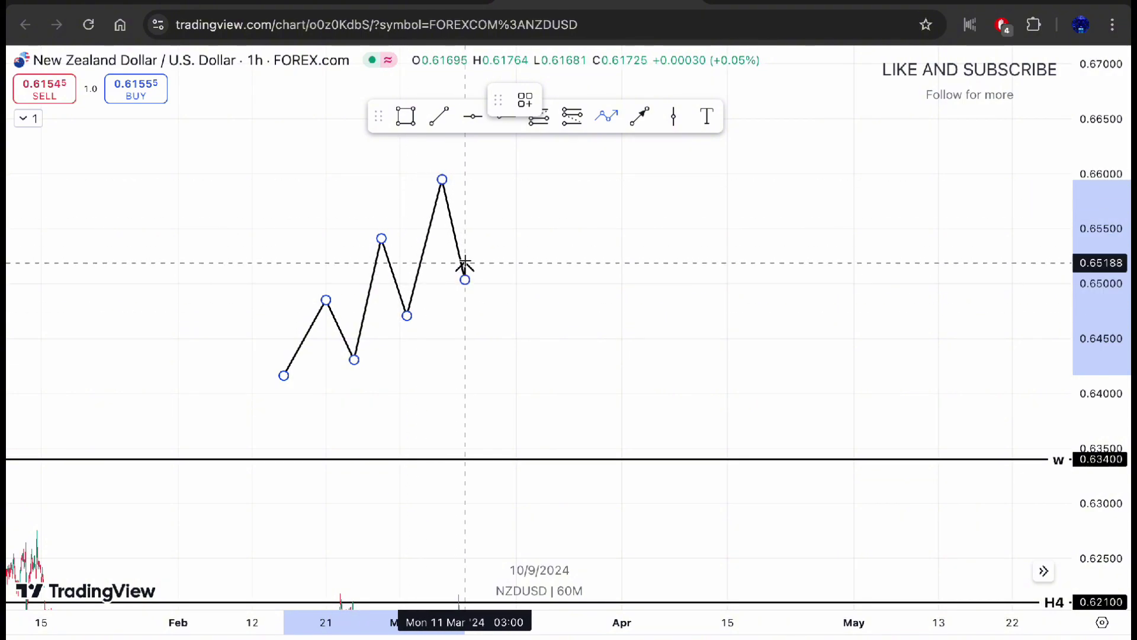
click(483, 144)
key(Escape)
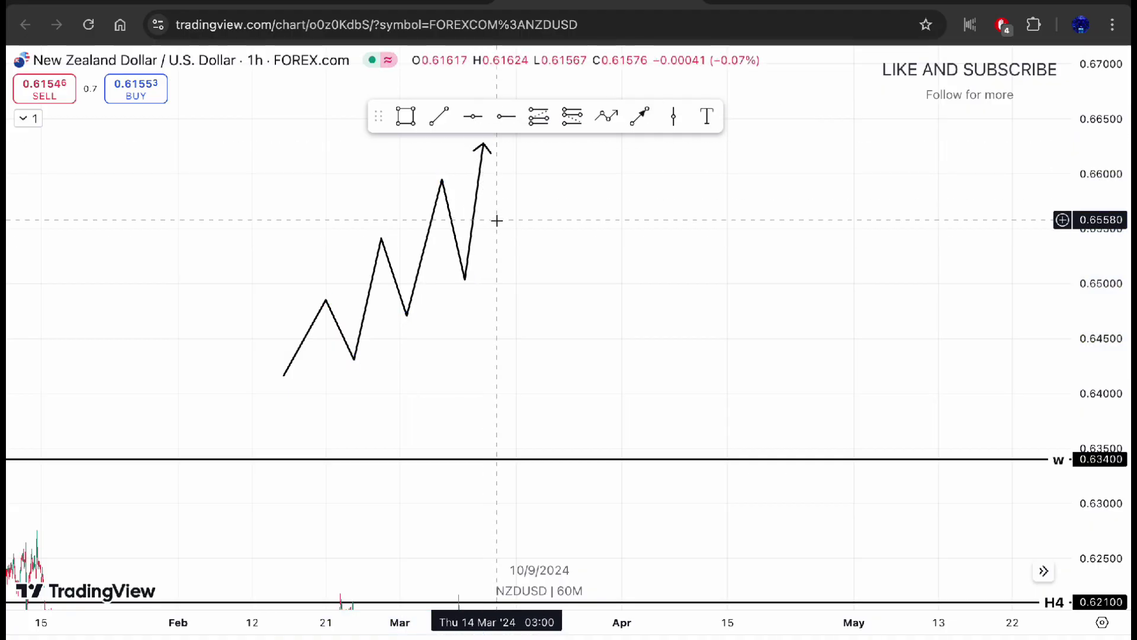
Shade a rectangle at the rising path's first pullback low, spanning about 0.6425 to 0.6454.
drag(496, 221, 521, 237)
scroll(526, 239, up, 2)
scroll(525, 239, up, 1)
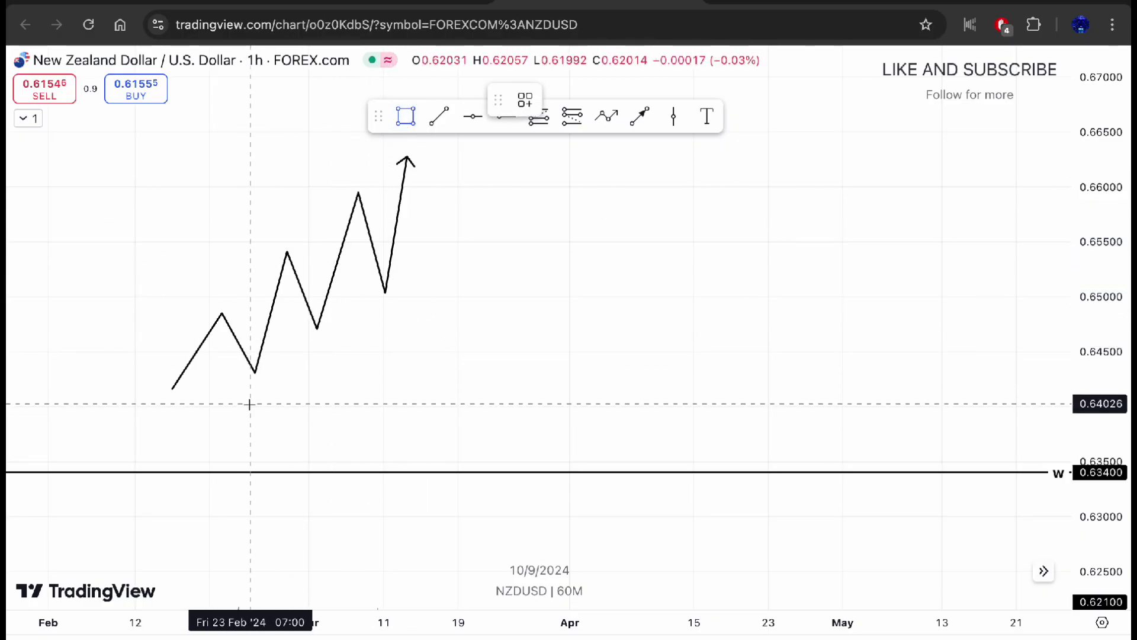
drag(252, 348, 372, 379)
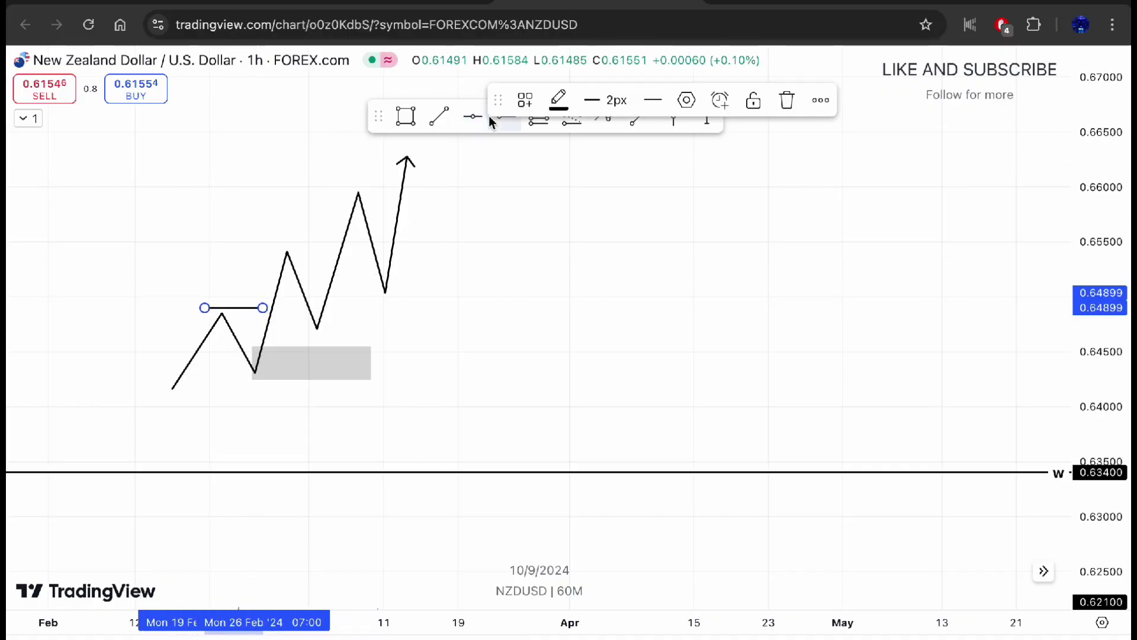
Mark the rising path's three peaks with short horizontal trend lines at 0.64899, 0.65444 and 0.65980.
click(435, 116)
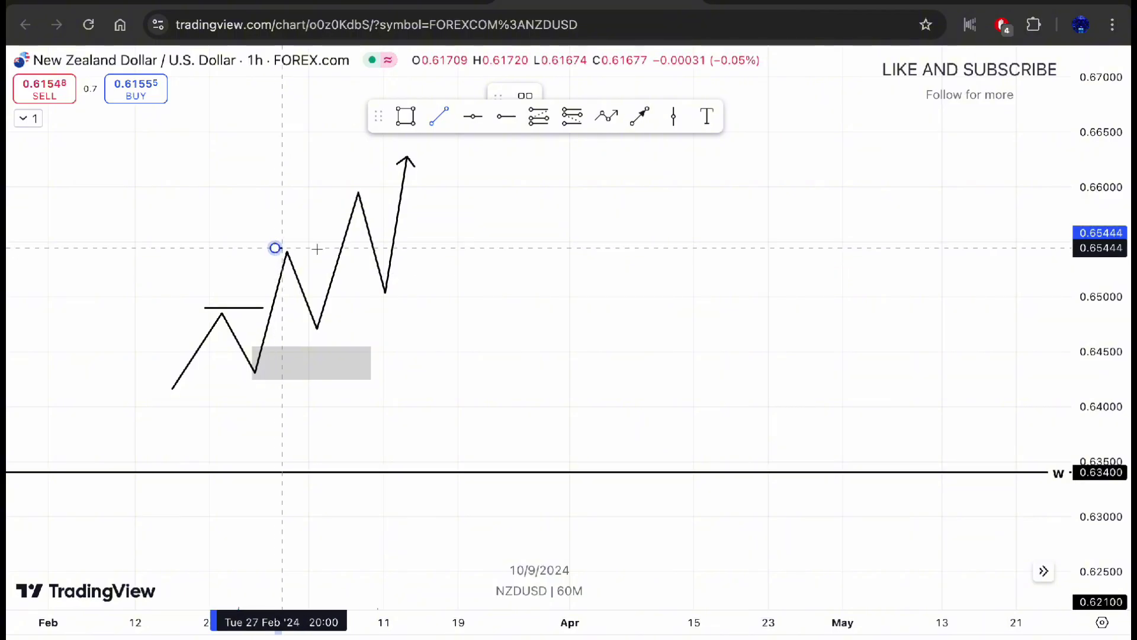
click(431, 120)
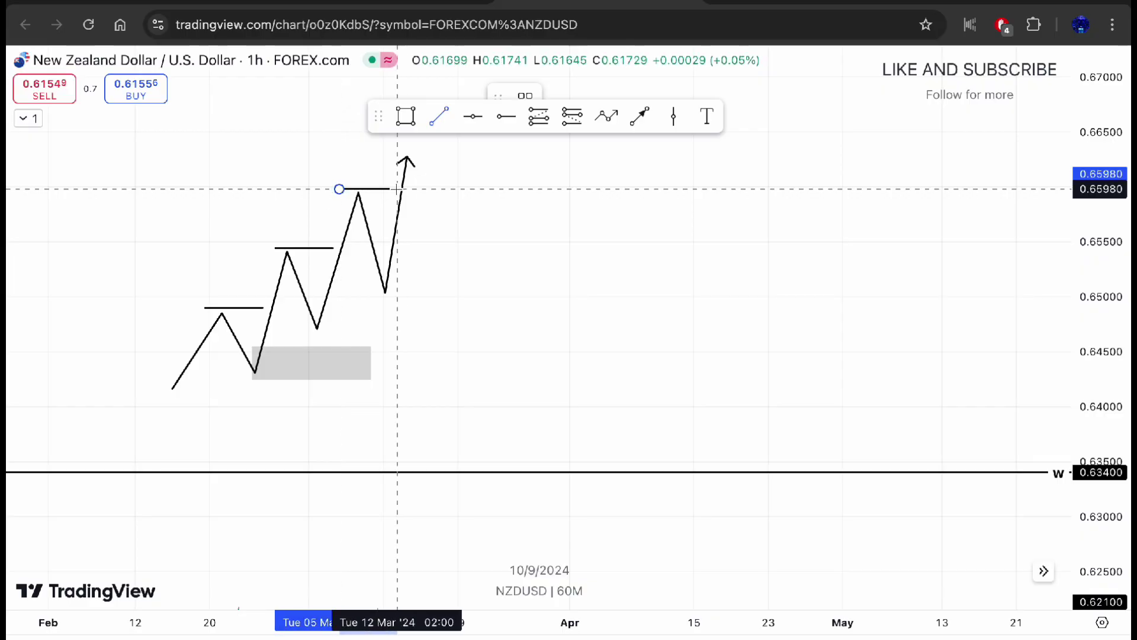
key(Escape)
click(272, 376)
Move the shaded rectangle sideways so it starts beneath the rising path's second pullback low.
scroll(348, 380, left, 3)
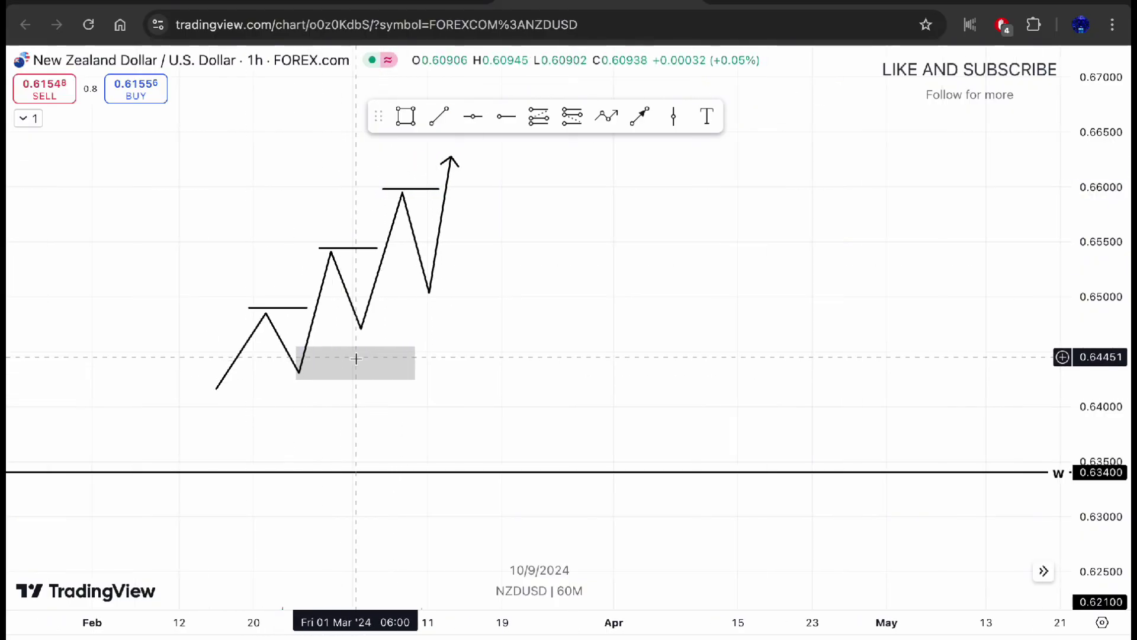
drag(357, 379, 419, 379)
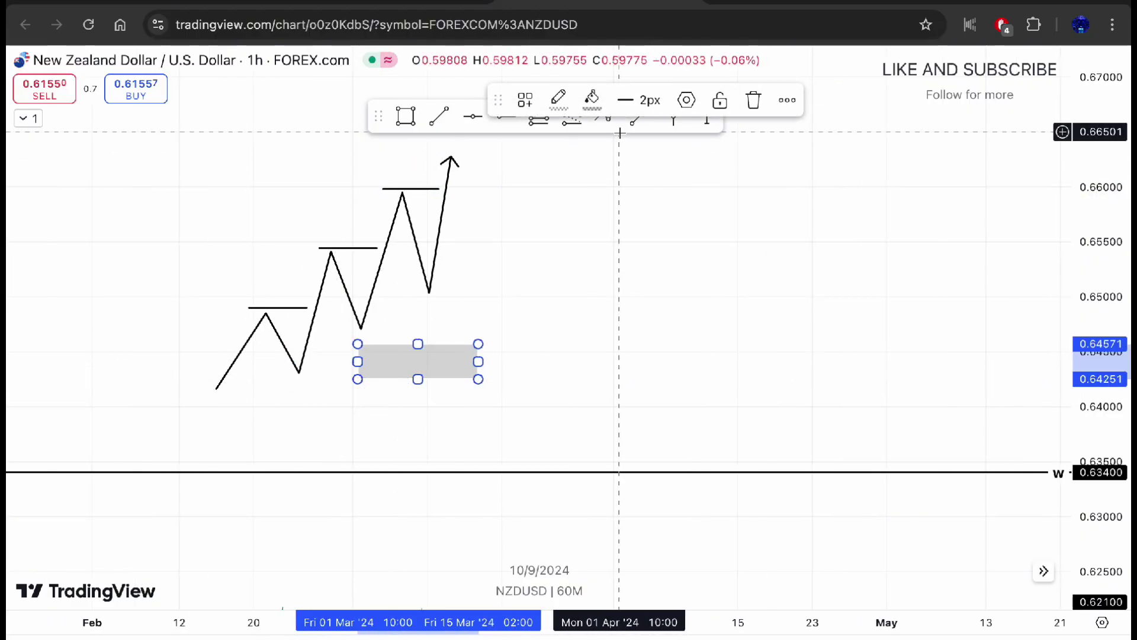
click(569, 188)
click(640, 116)
click(304, 445)
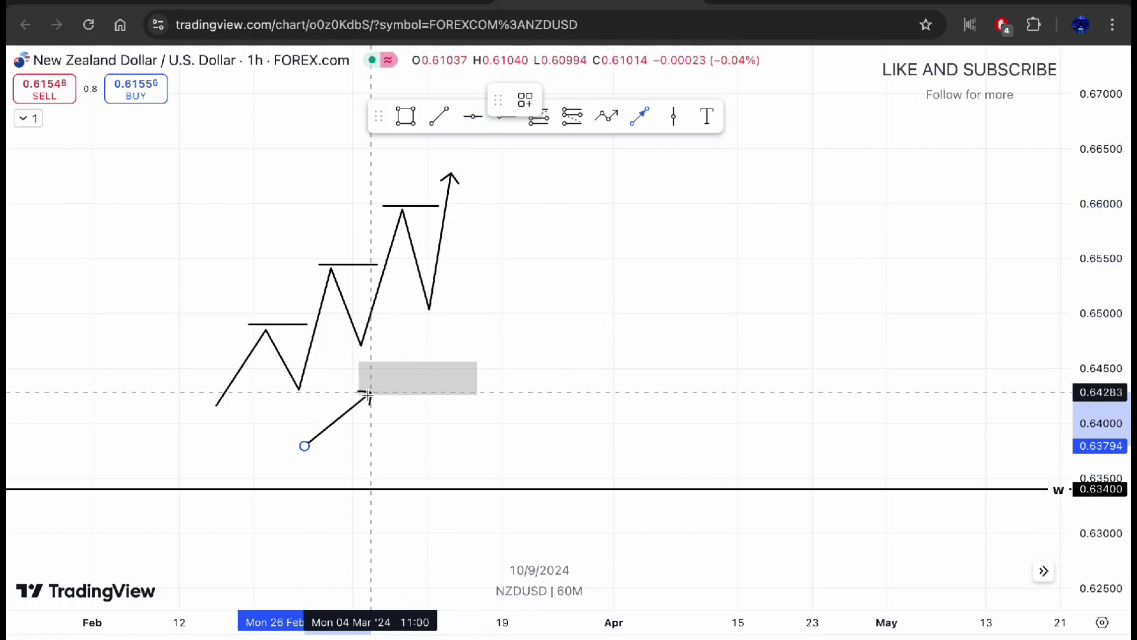
click(346, 413)
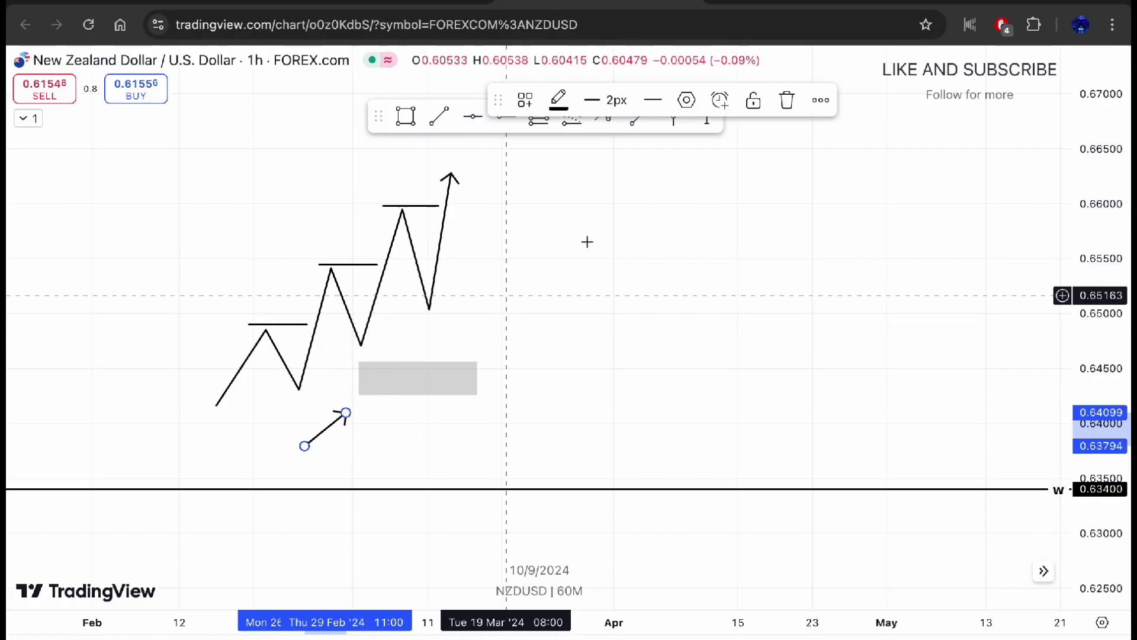
click(787, 96)
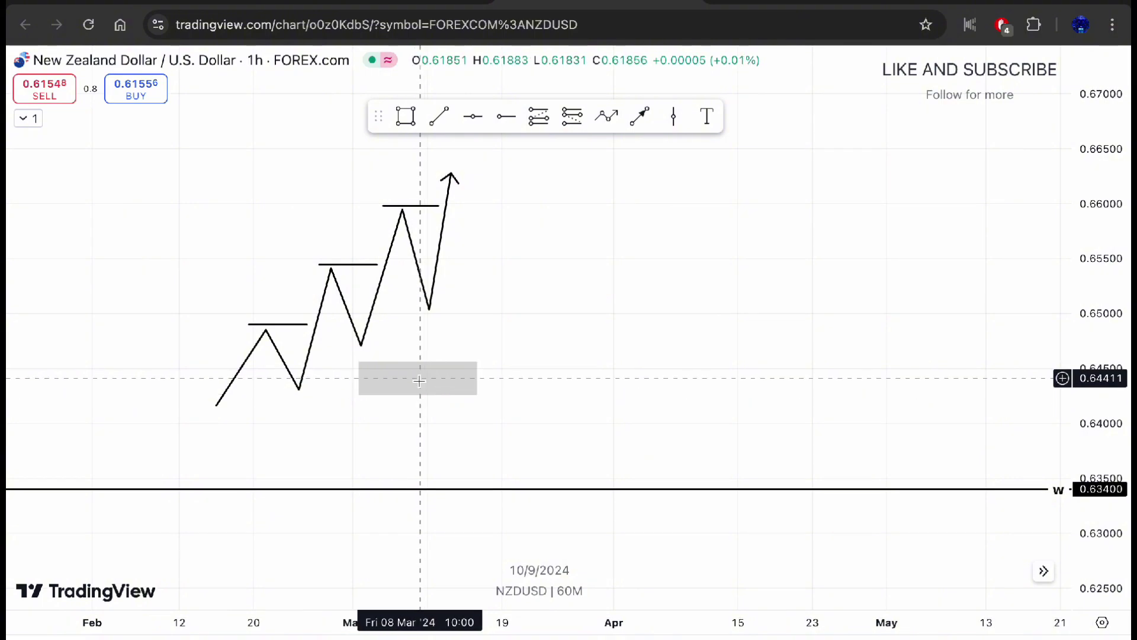
Move the shaded rectangle back to the rising path's first pullback low.
click(391, 396)
drag(393, 403, 328, 398)
click(411, 333)
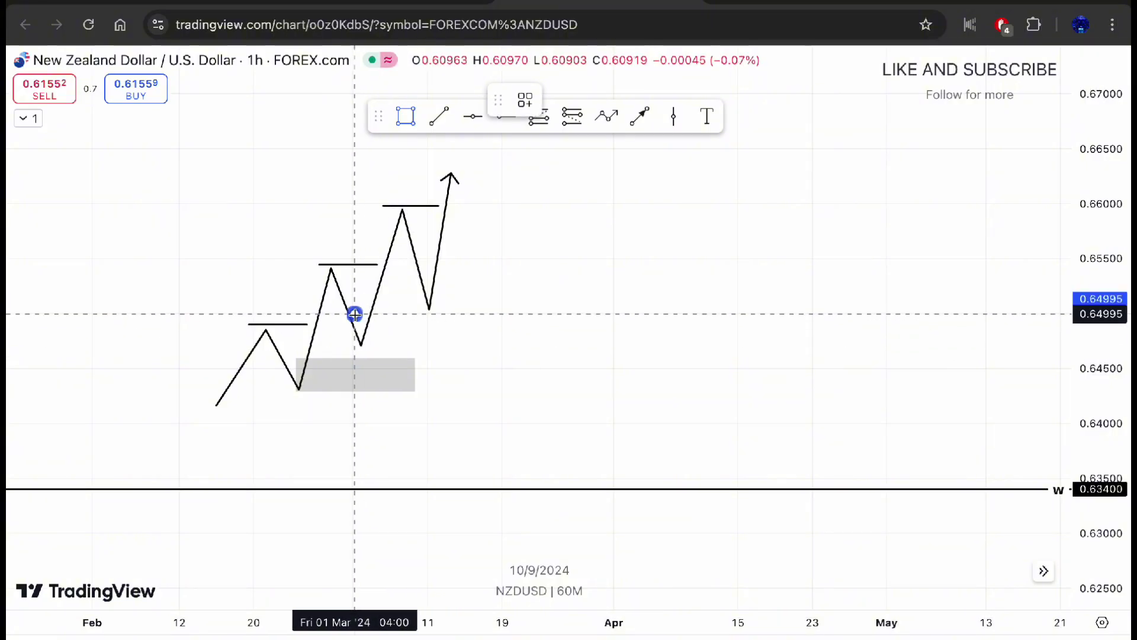
Shade rectangles at the second and third pullback lows, spanning about 0.6469 to 0.6500 and 0.6502 to 0.6533.
drag(354, 314, 494, 348)
click(533, 185)
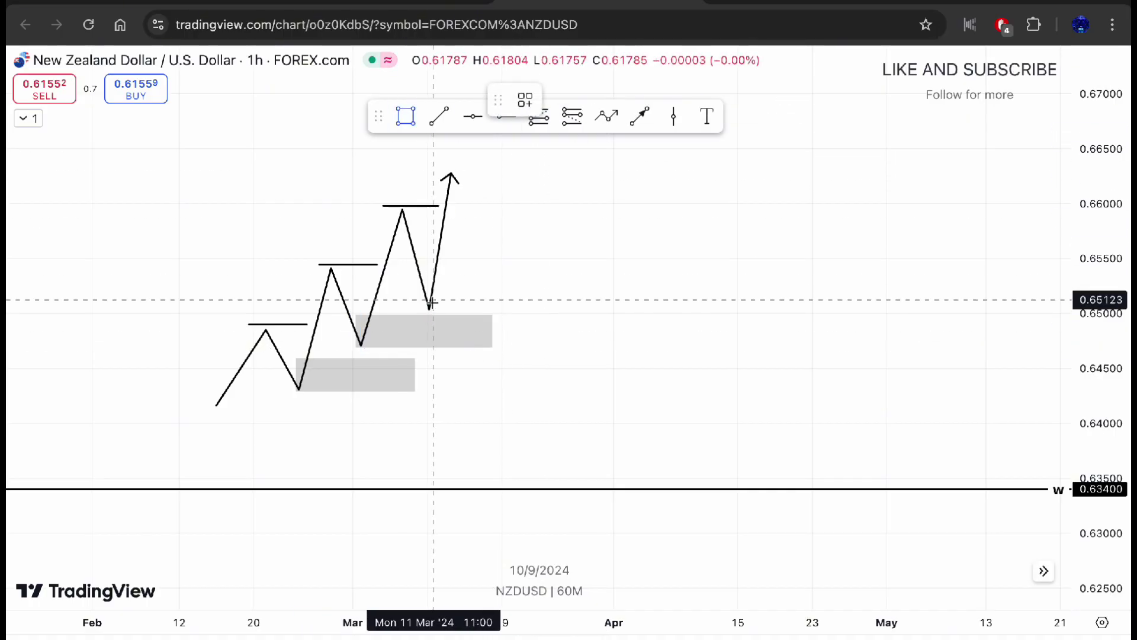
mouse_move(424, 276)
mouse_down()
mouse_move(451, 294)
mouse_move(540, 311)
mouse_up()
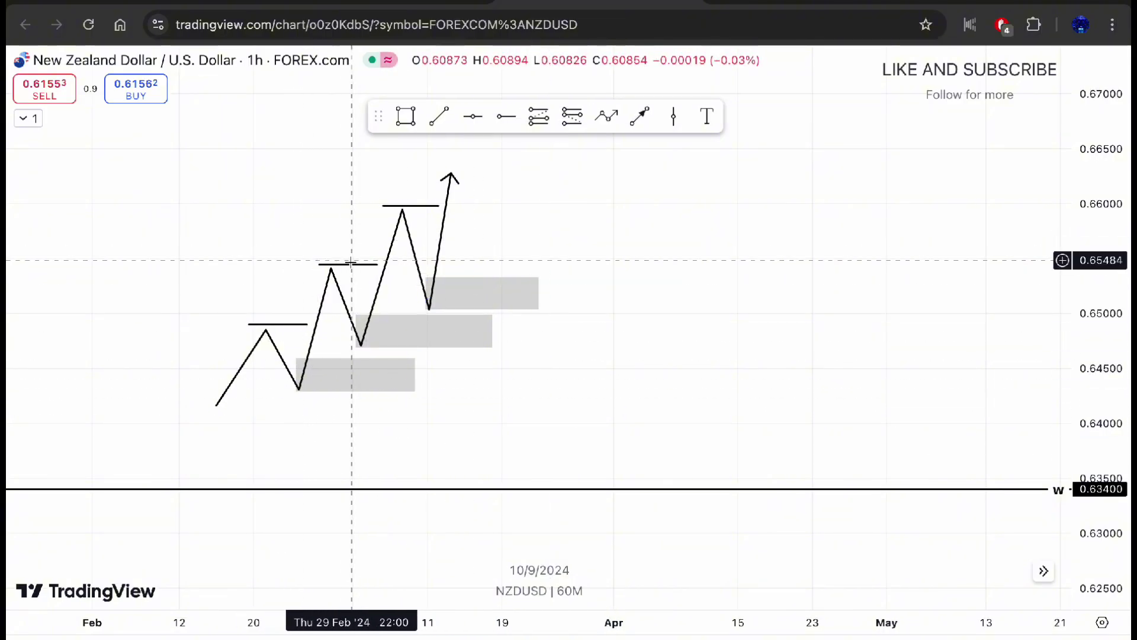
Draw a falling zigzag path with three lower highs beside the rising one, from about 0.6642 down to about 0.6421.
drag(347, 243, 298, 250)
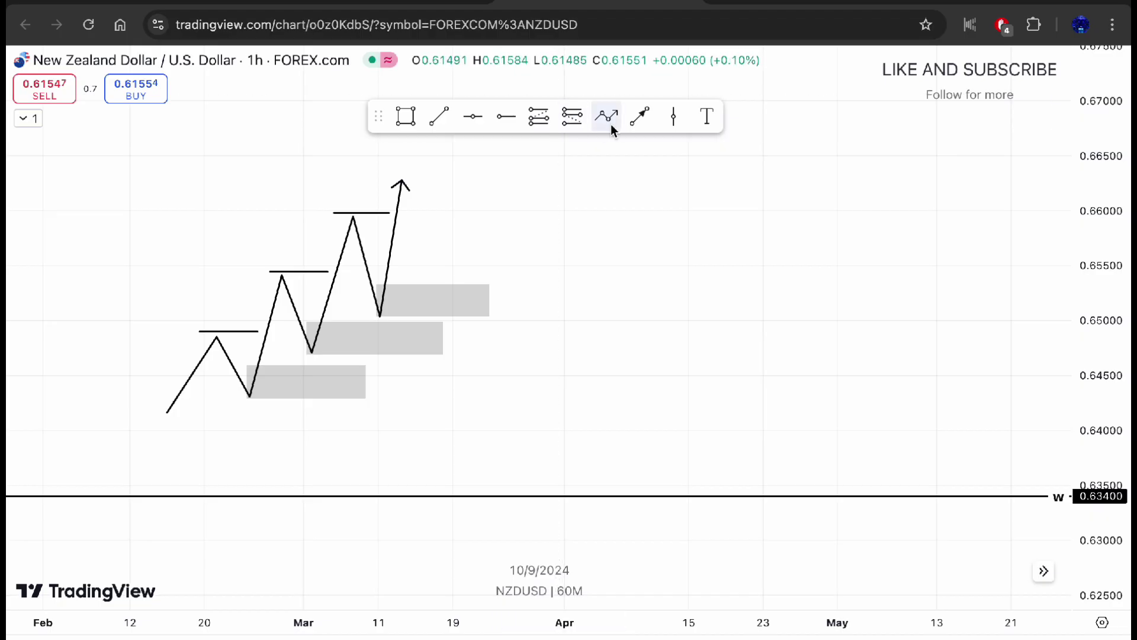
click(595, 164)
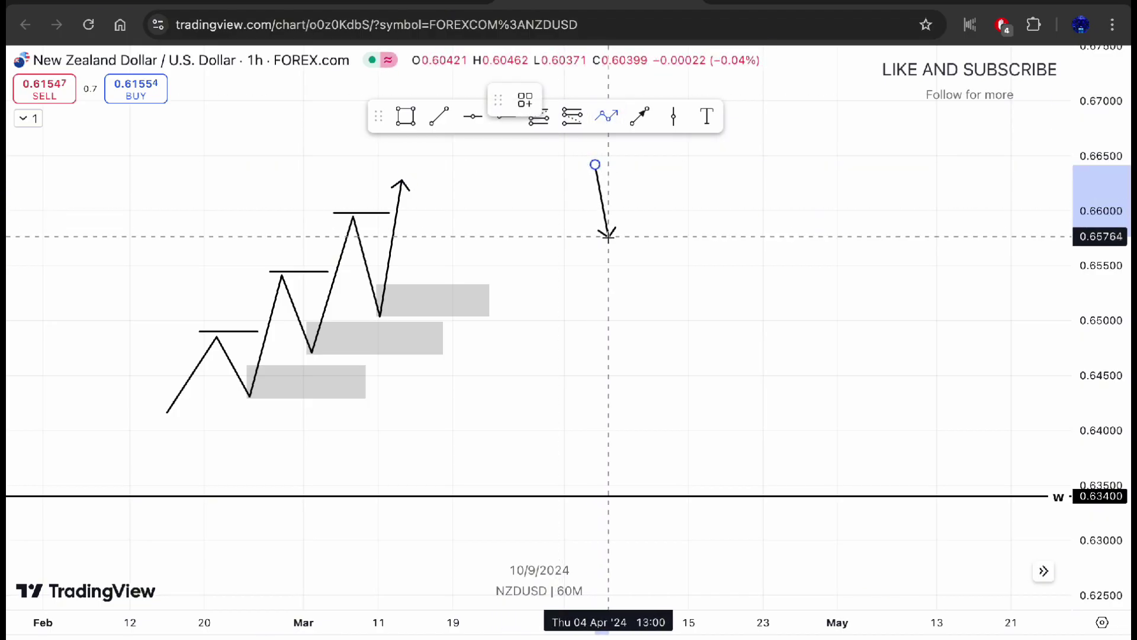
click(611, 255)
click(650, 207)
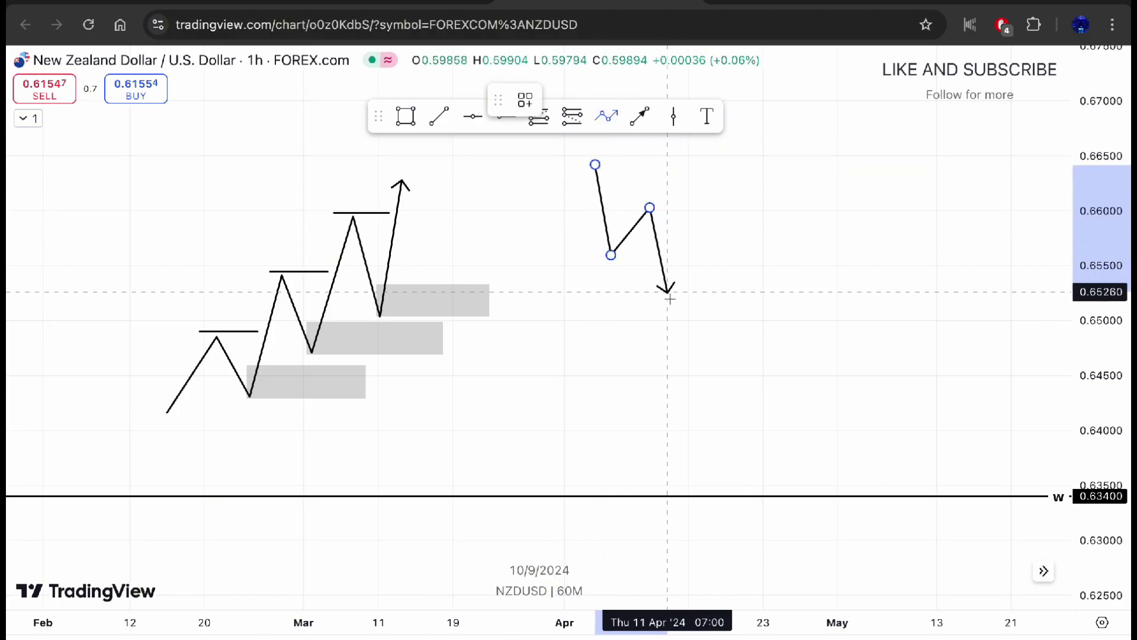
click(677, 316)
click(705, 227)
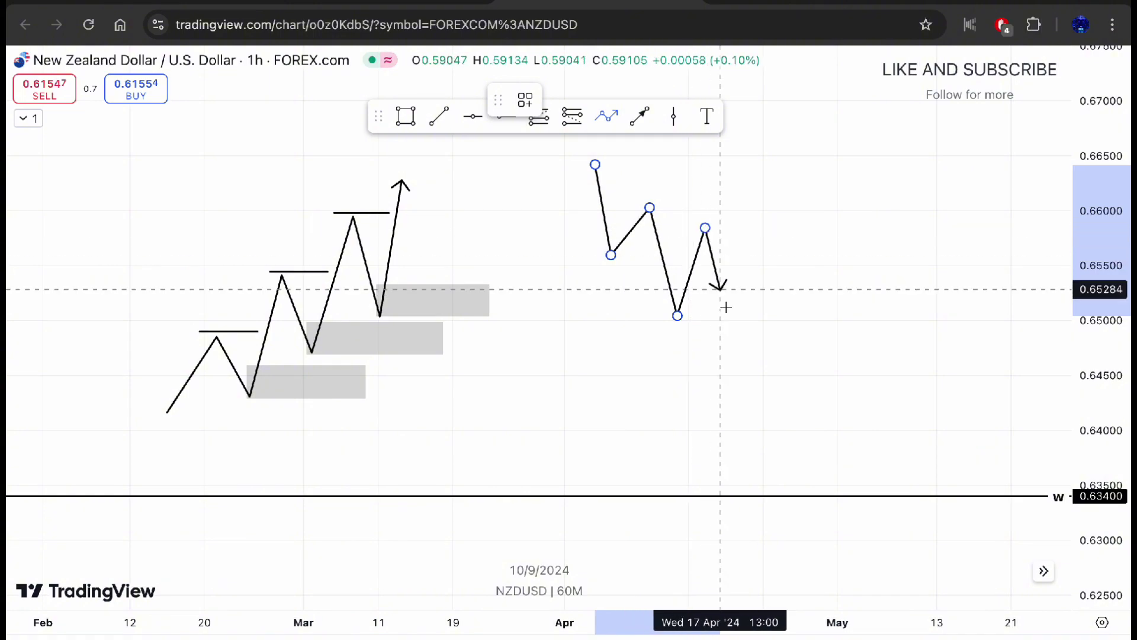
click(762, 350)
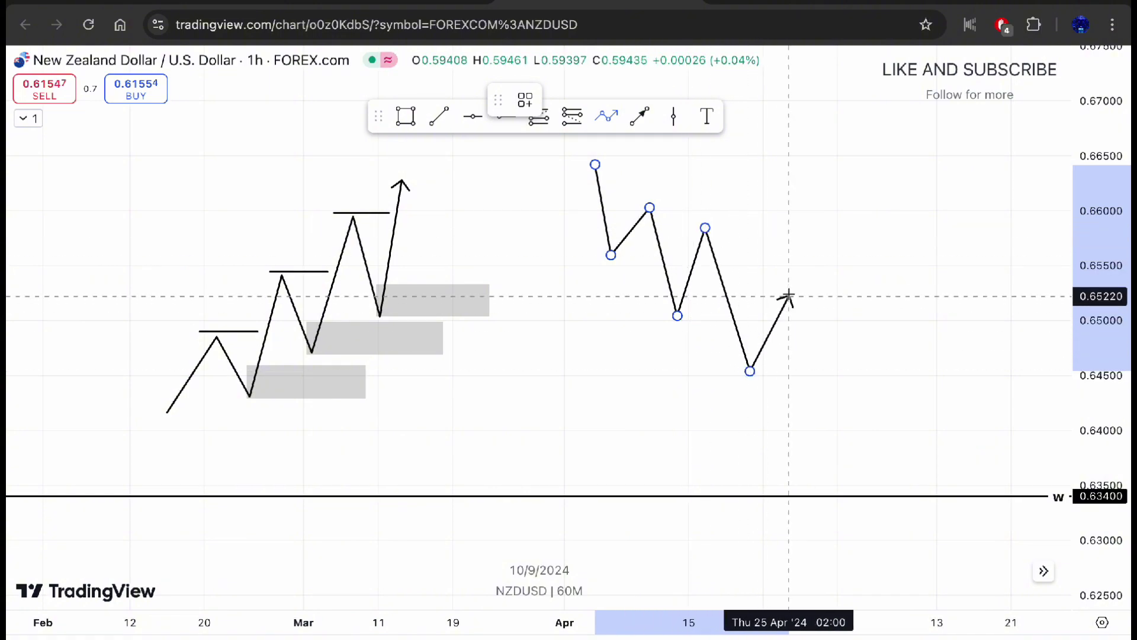
click(786, 283)
double_click(810, 402)
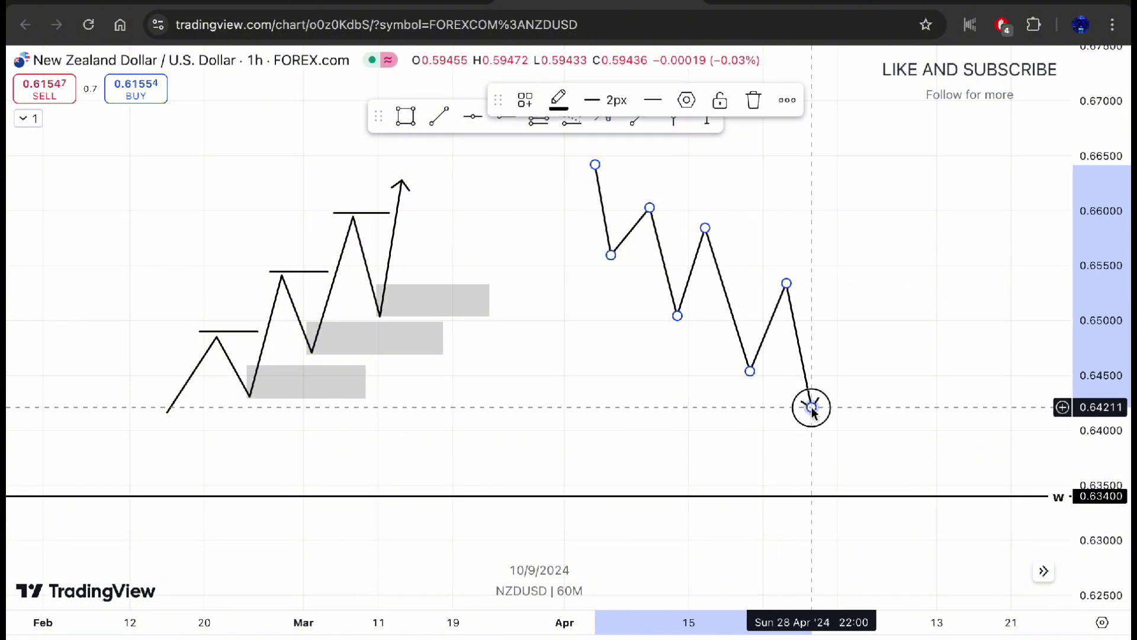
click(825, 305)
Shade a rectangle at the falling path's first lower high, spanning about 0.6584 to 0.6605.
scroll(717, 315, right, 3)
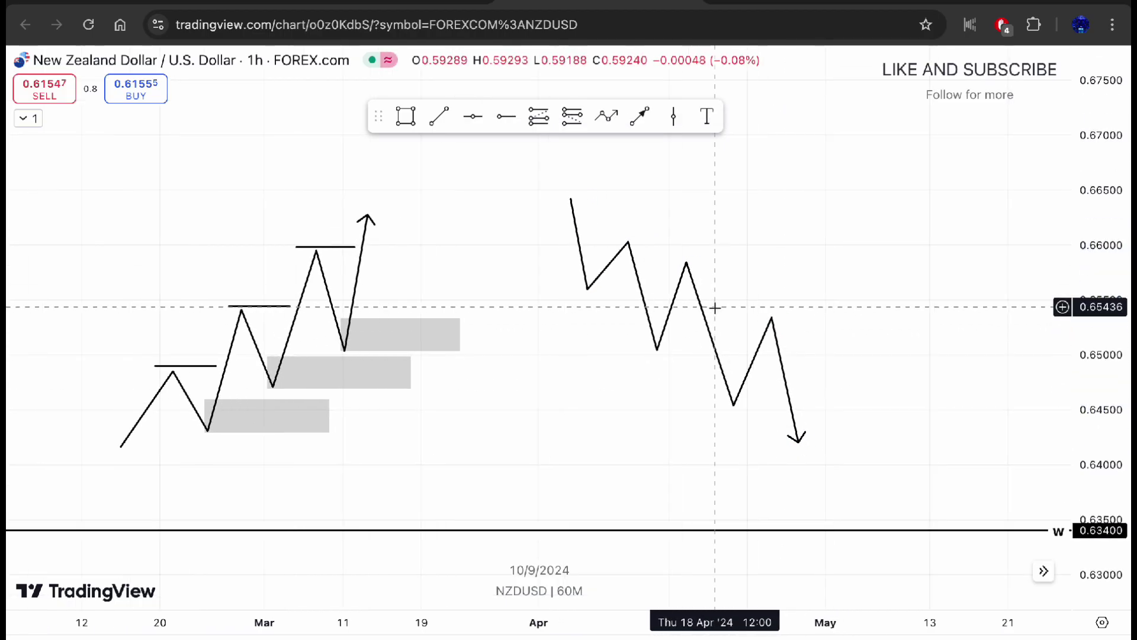
click(405, 116)
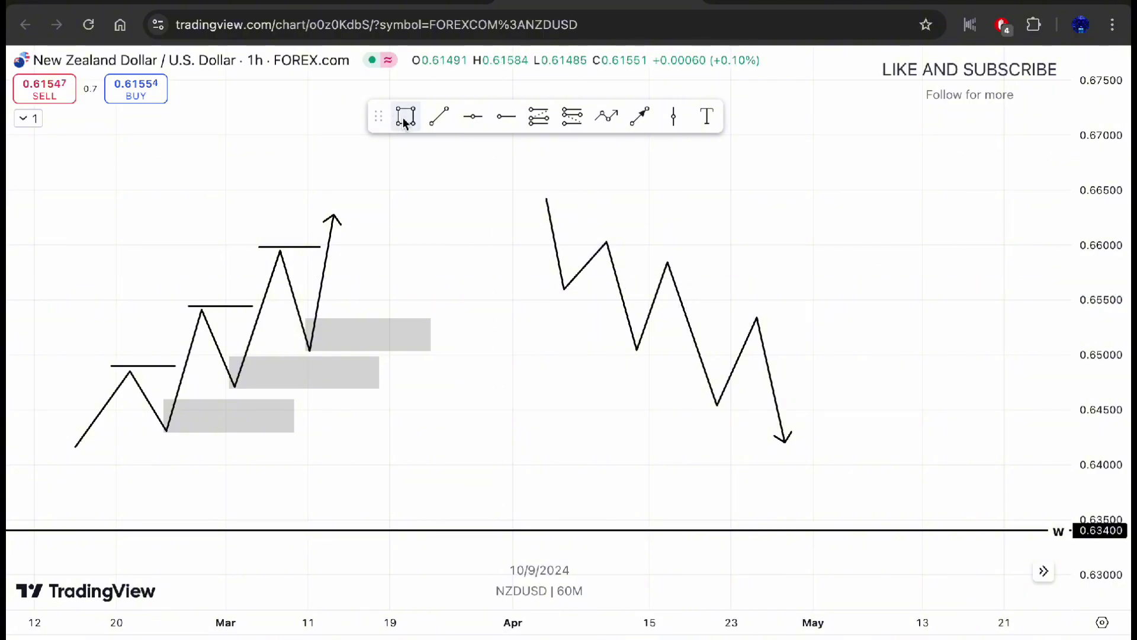
drag(584, 263, 696, 239)
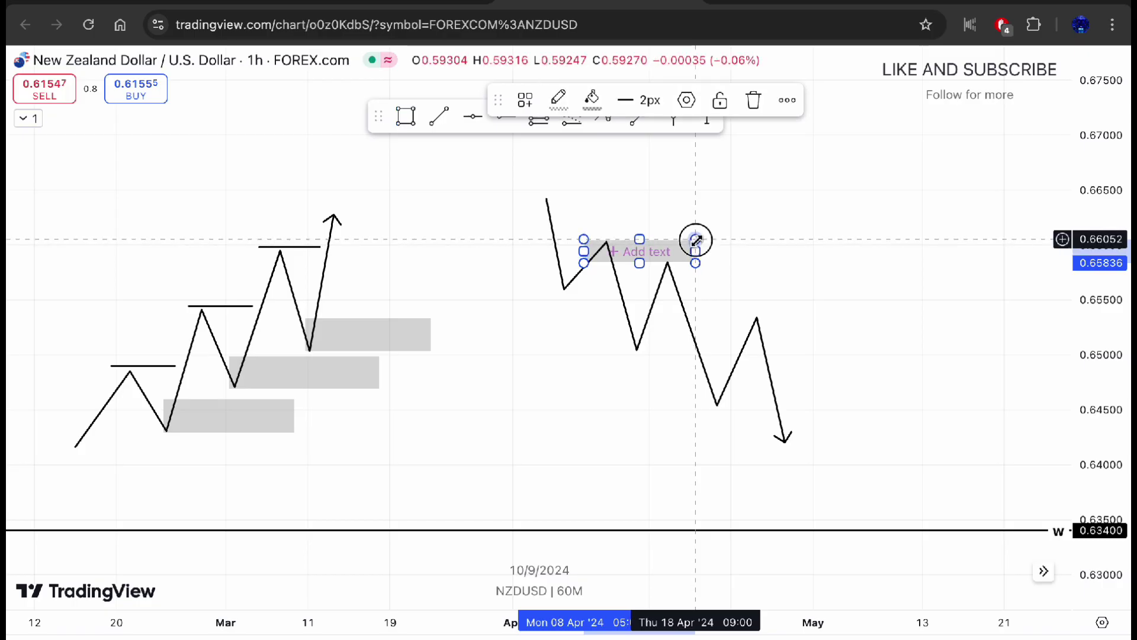
click(711, 320)
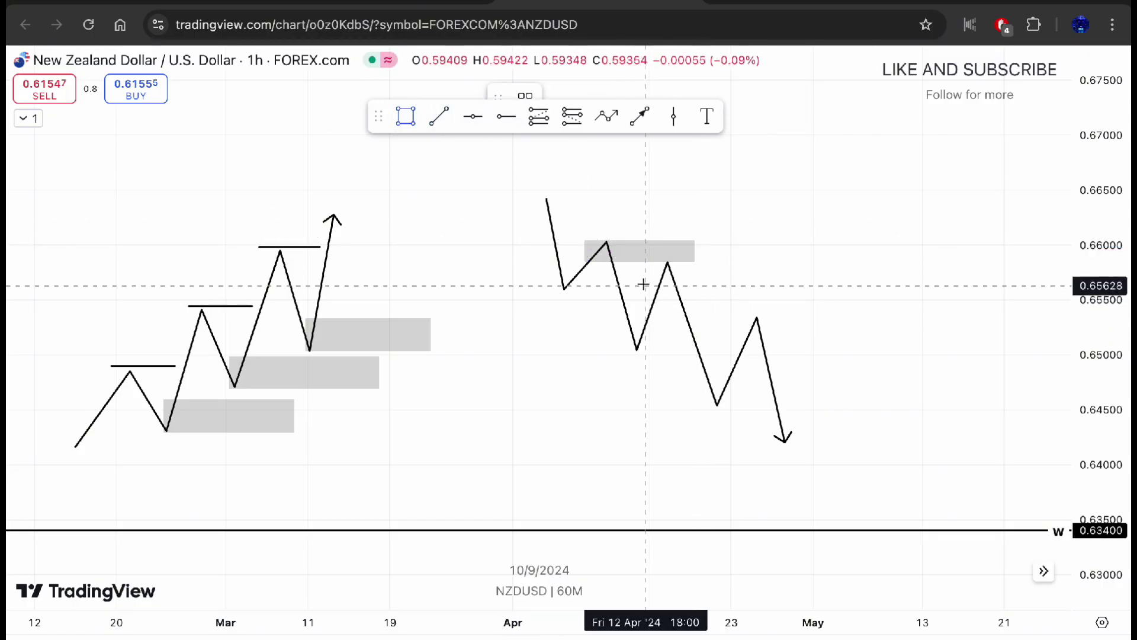
Shade the falling path's second lower high from about 0.6560 to 0.6585, and raise its third high to 0.65580, at that zone's lower edge.
drag(660, 289, 763, 261)
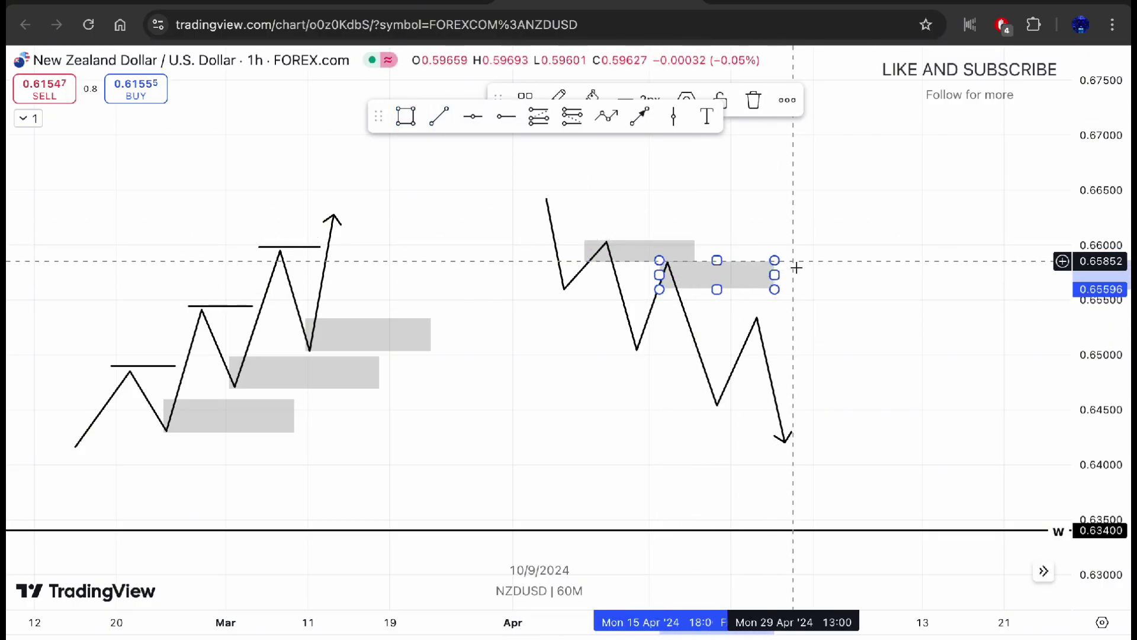
click(758, 295)
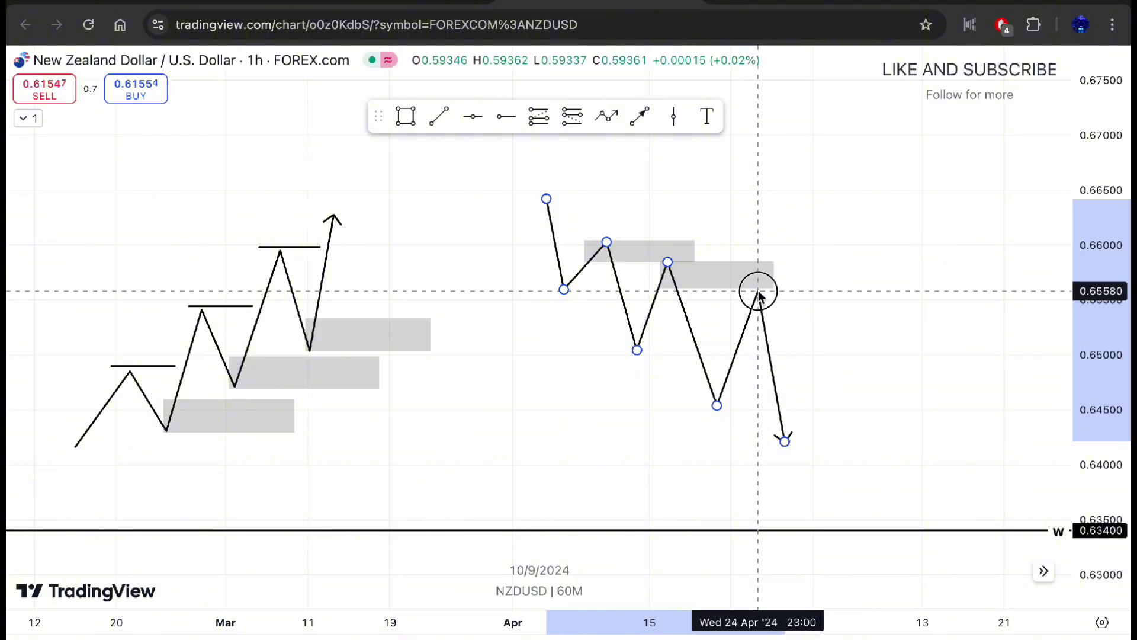
click(754, 368)
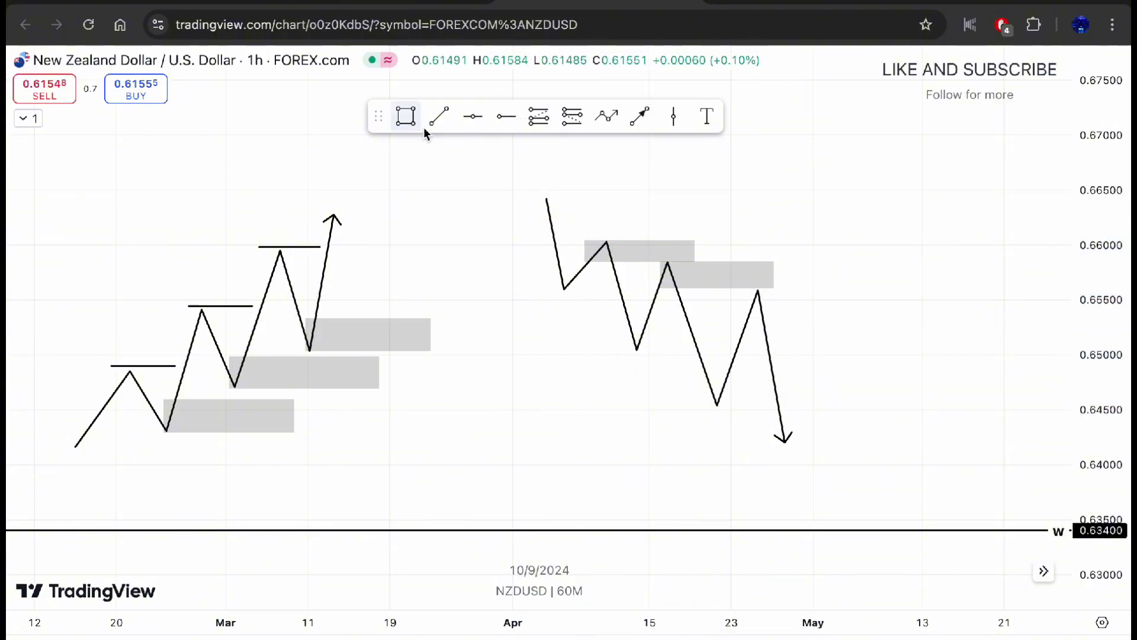
Draw short horizontal trend lines at the falling path's three lows, at about 0.6559, 0.6503 and 0.6454.
click(612, 289)
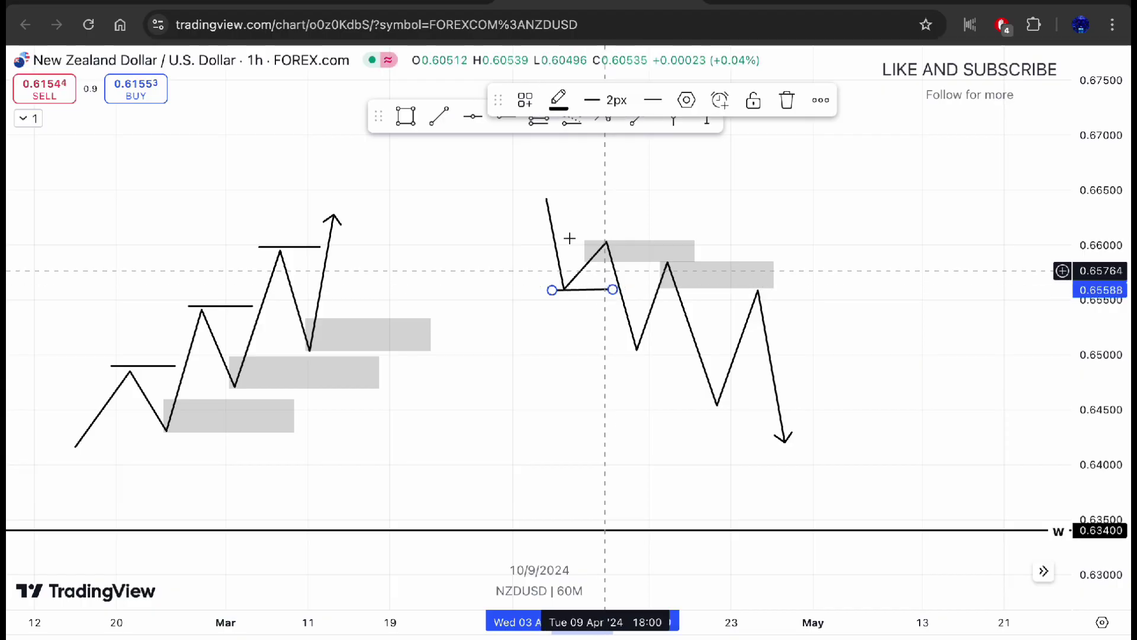
click(442, 125)
click(627, 351)
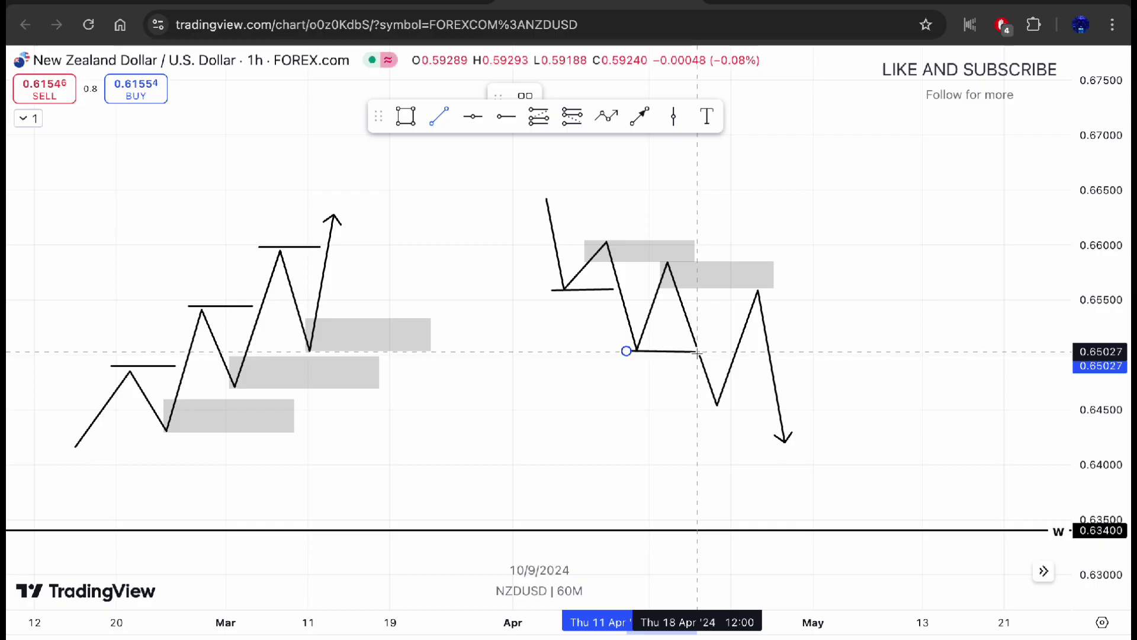
click(697, 352)
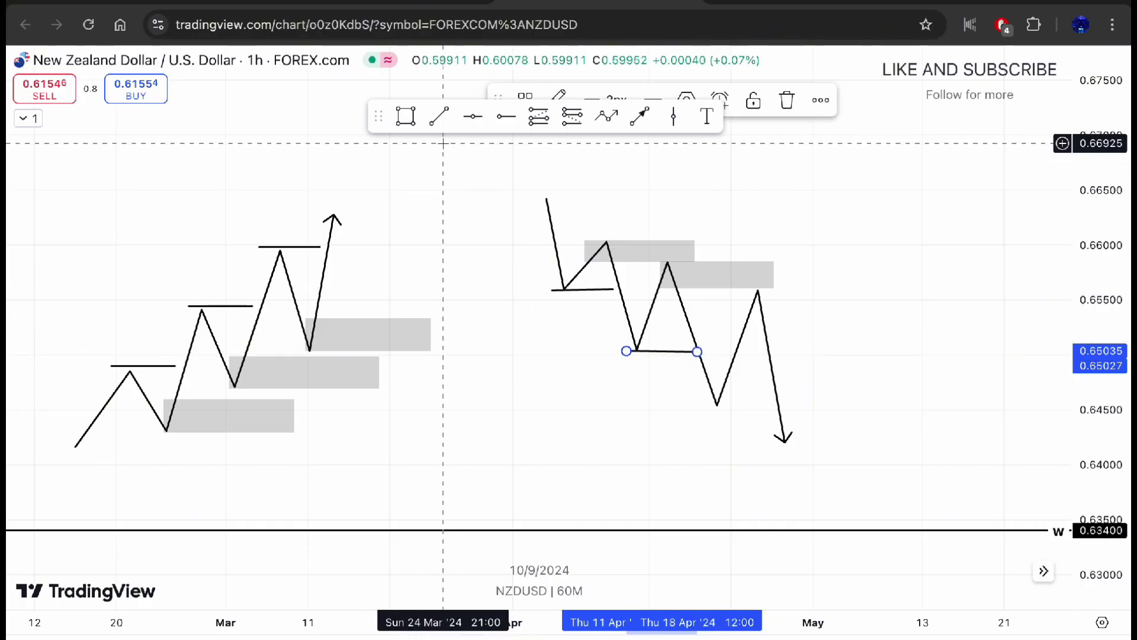
click(439, 116)
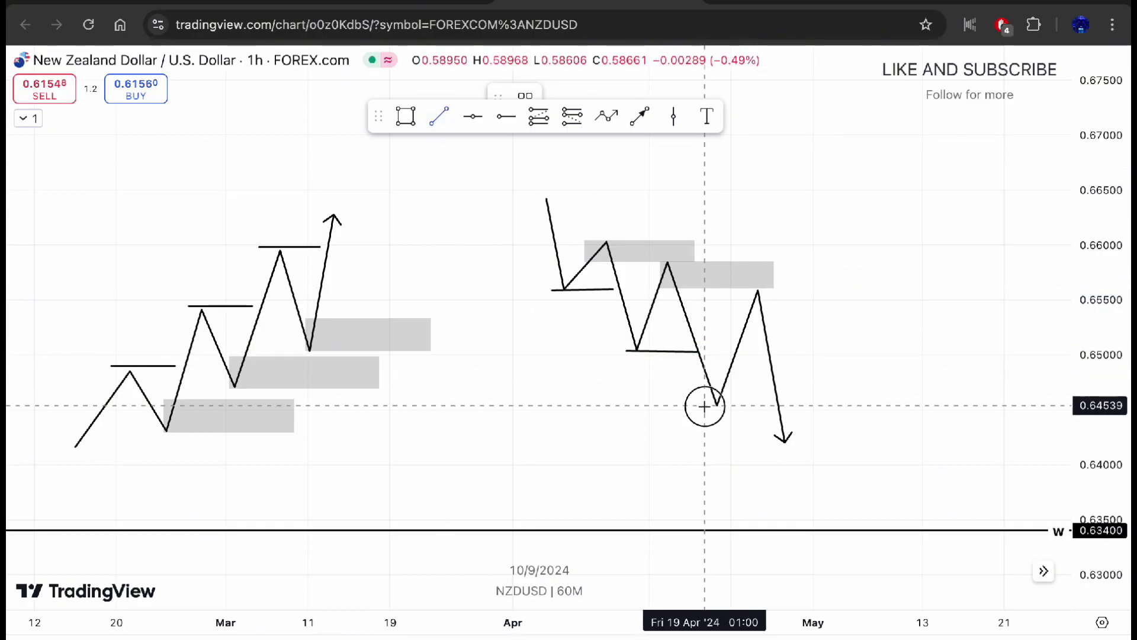
click(773, 405)
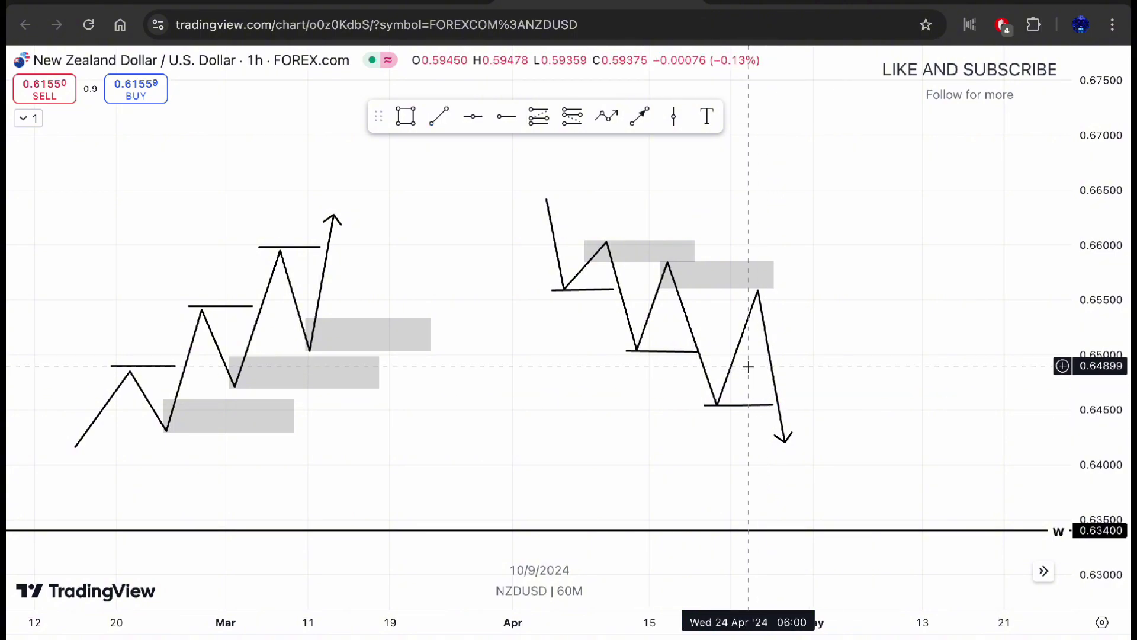
scroll(673, 368, right, 4)
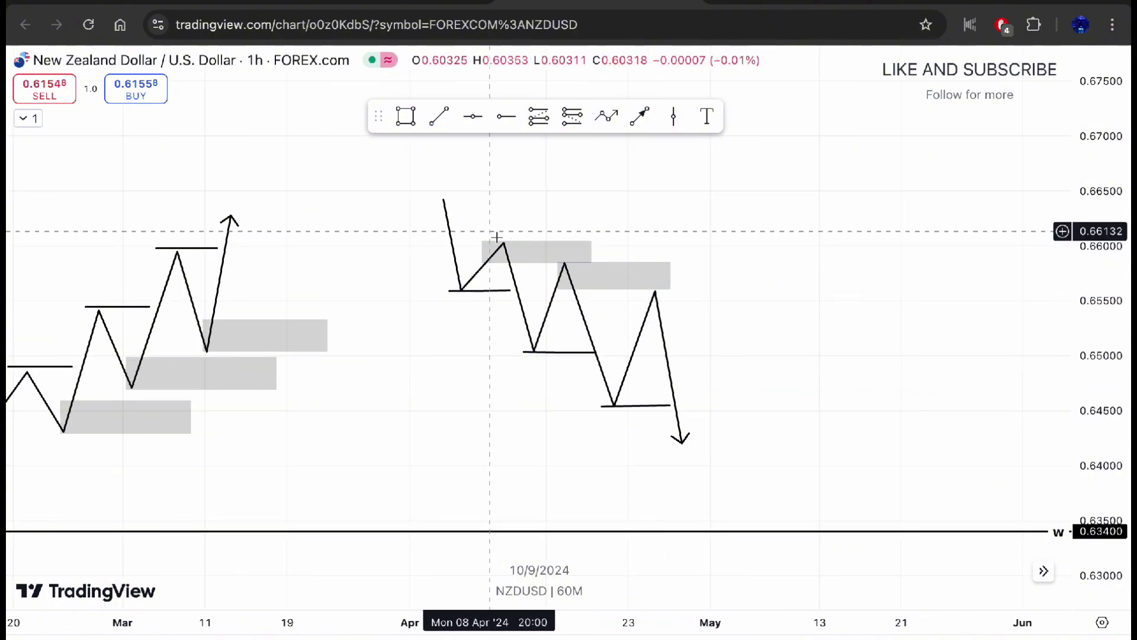
click(637, 164)
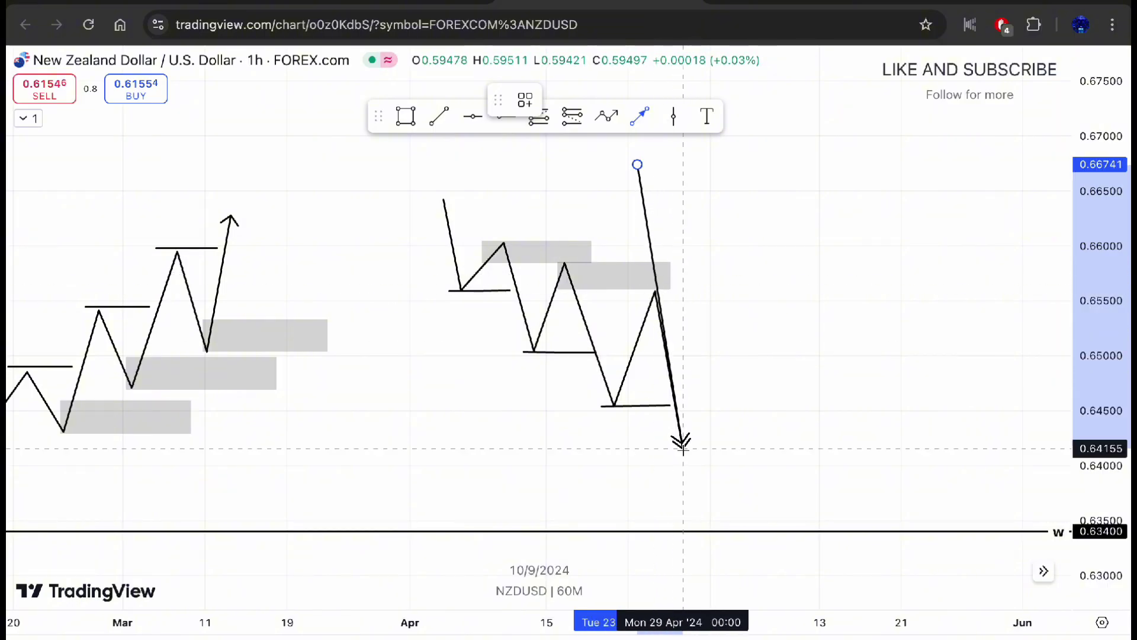
click(751, 236)
click(787, 101)
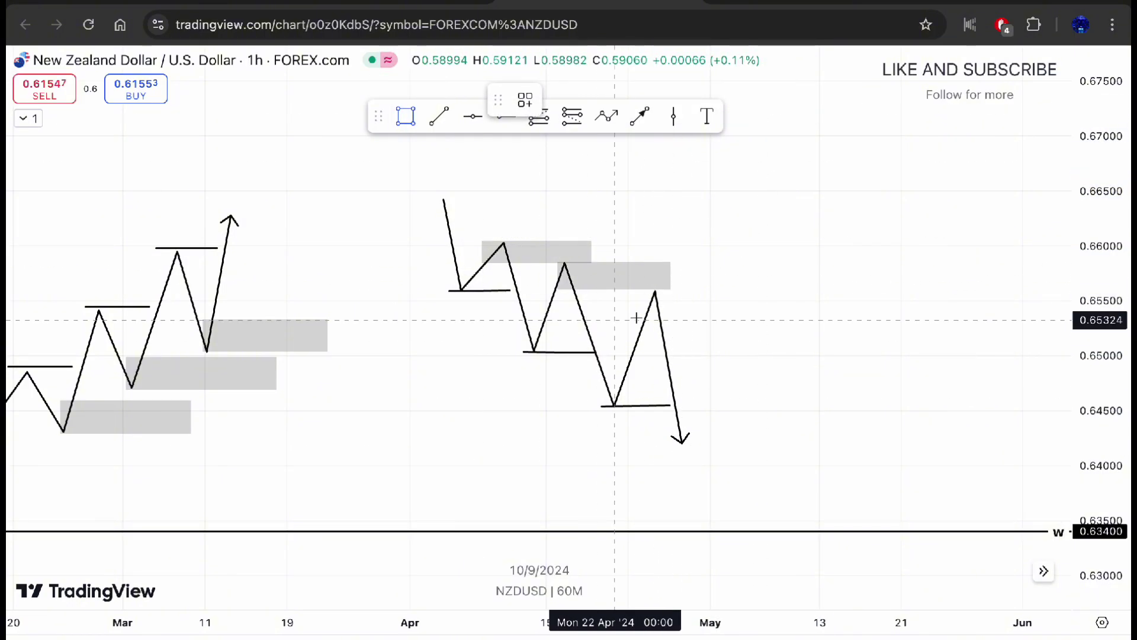
Shade a rectangle at the falling path's third lower high, spanning about 0.6536 to 0.6561.
drag(650, 316, 827, 285)
click(766, 256)
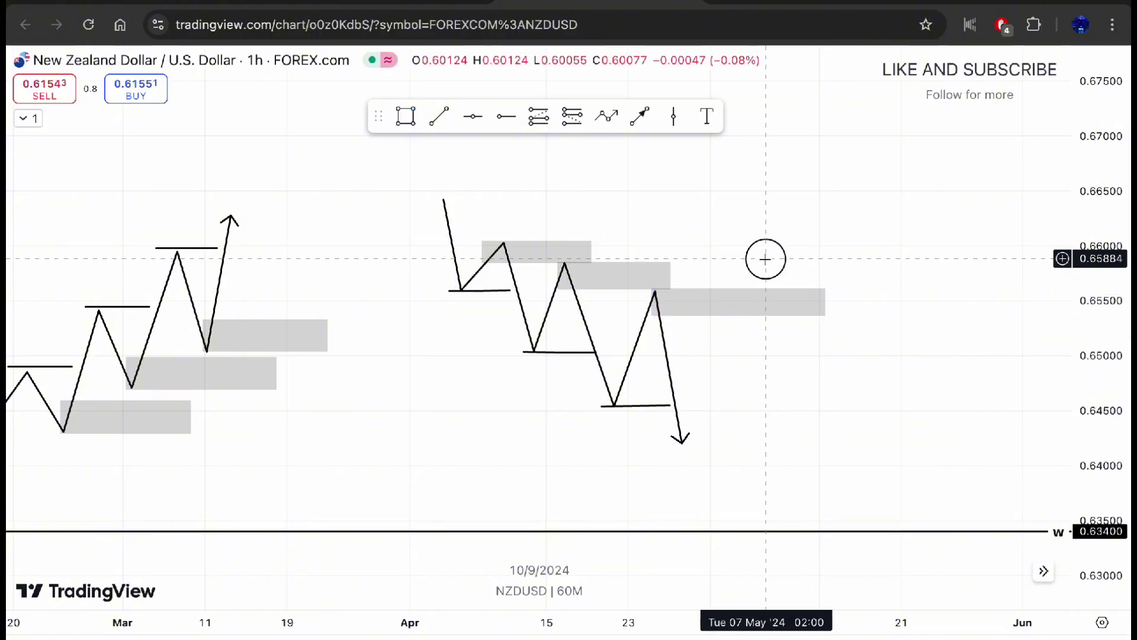
Shade one large rectangle over the whole rising path and its zones, spanning about 0.6403 to 0.6636.
drag(767, 256, 866, 254)
drag(488, 419, 508, 442)
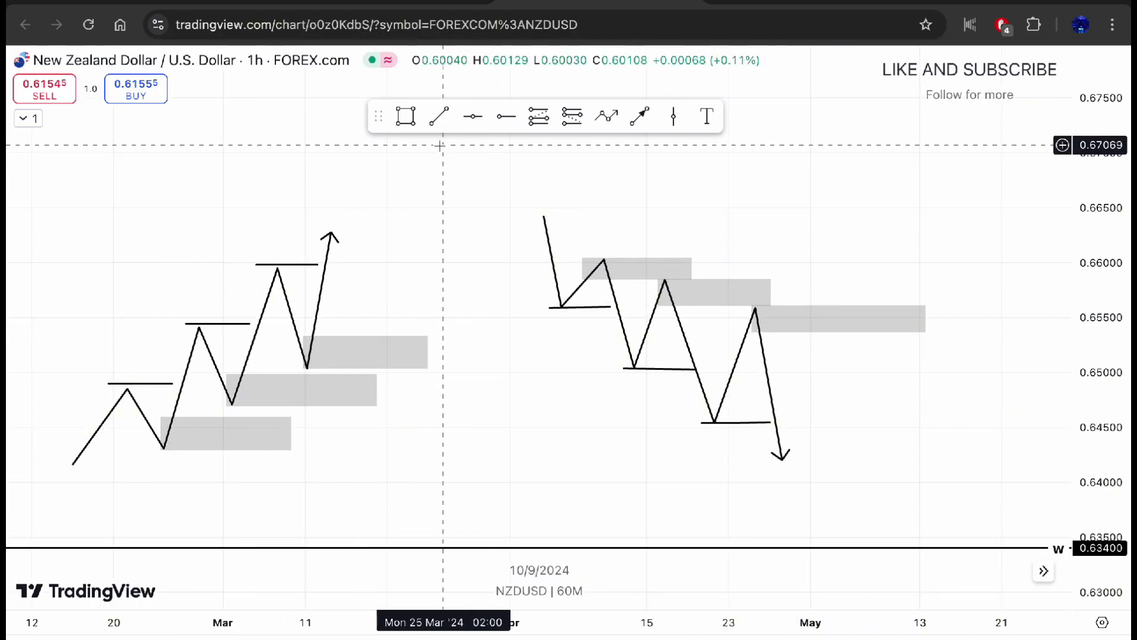
mouse_move(97, 224)
mouse_down()
mouse_move(318, 478)
mouse_move(440, 472)
mouse_up()
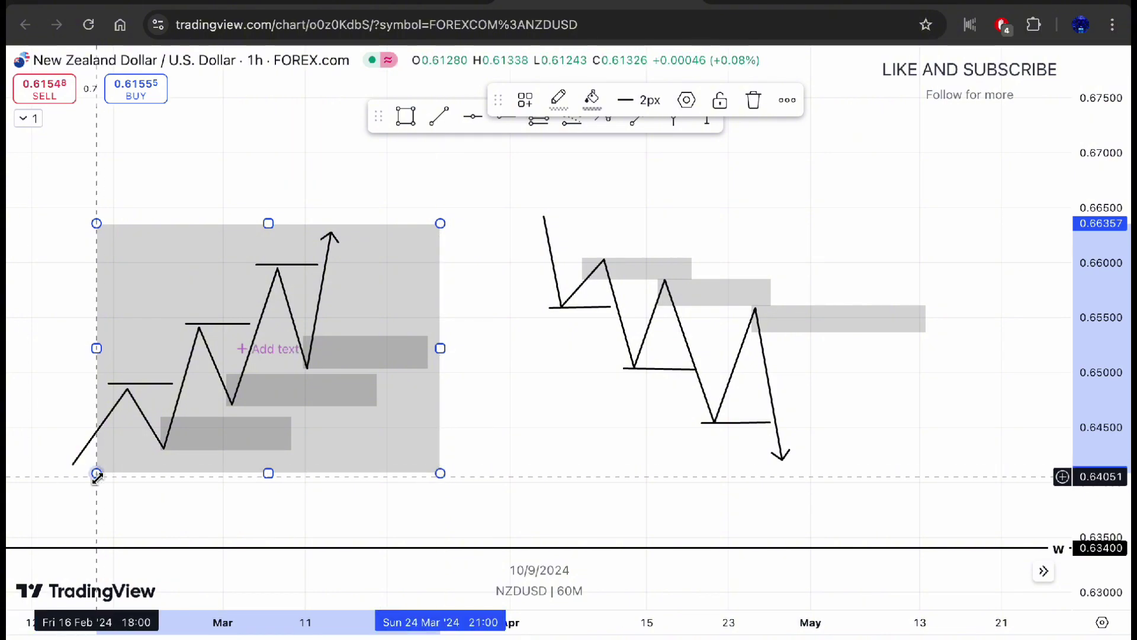
drag(96, 473, 58, 479)
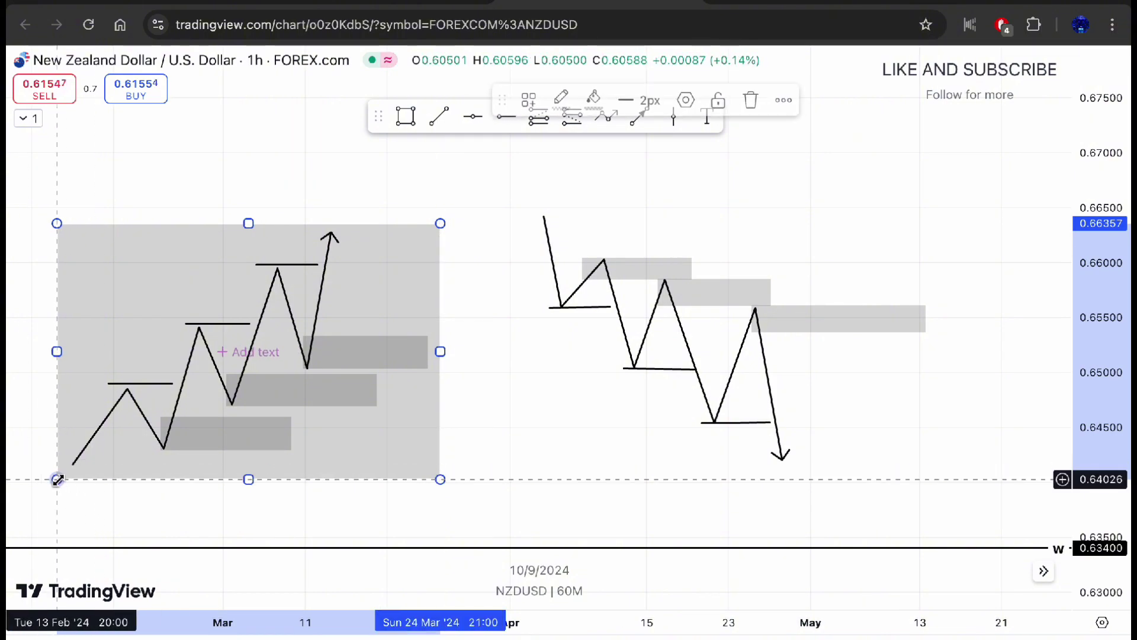
click(241, 218)
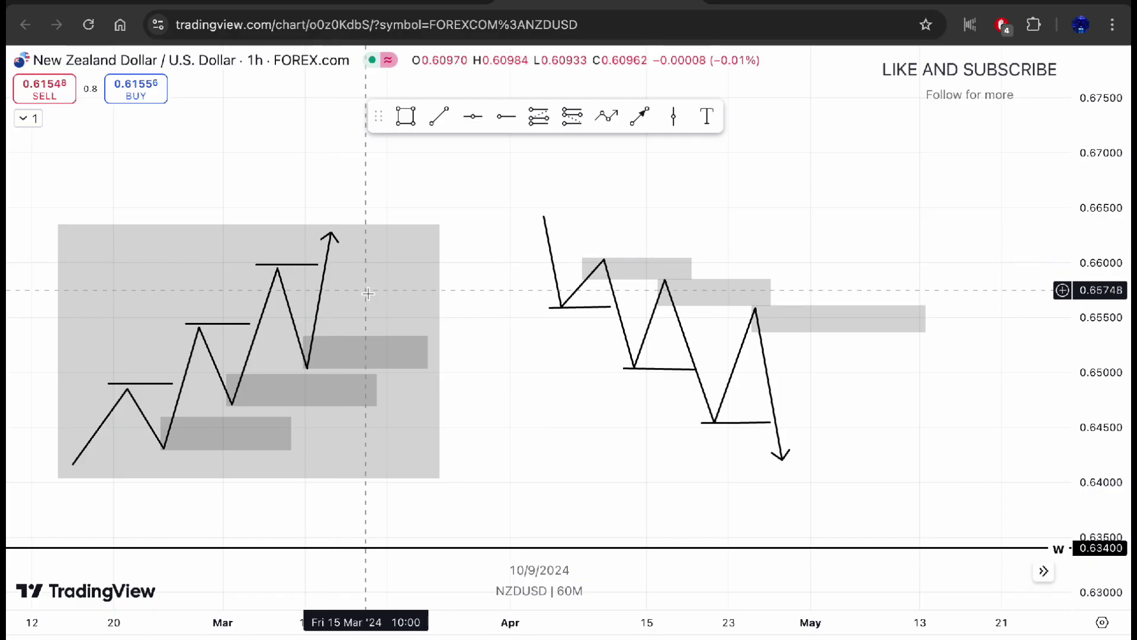
Shade one large rectangle over the whole falling path and its zones, spanning about 0.6393 to 0.6669.
click(406, 121)
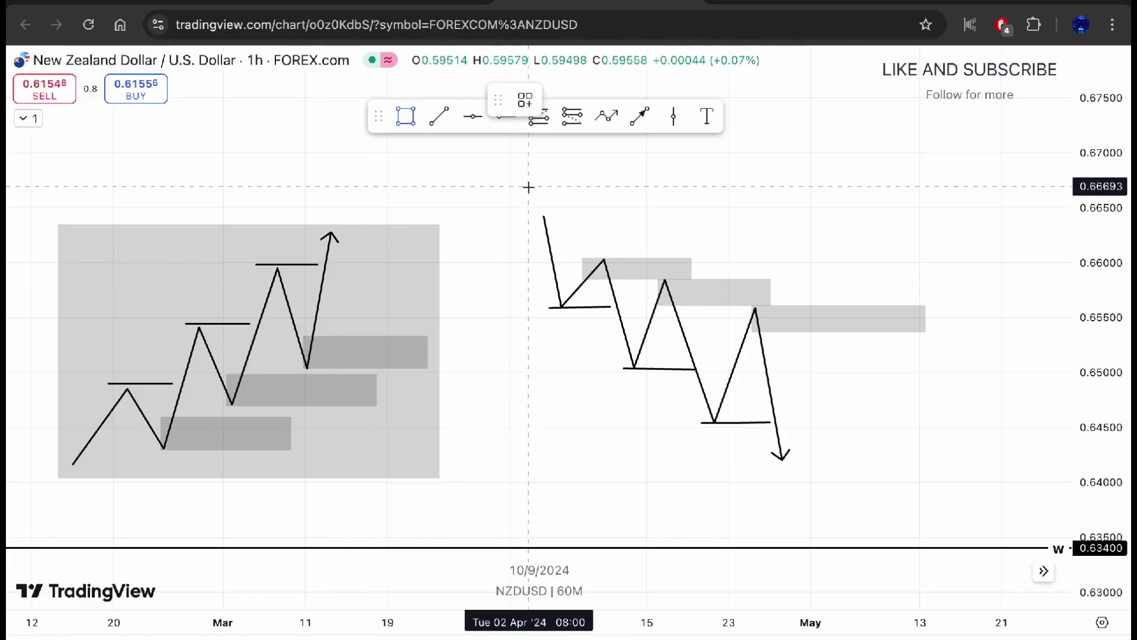
mouse_move(529, 187)
mouse_down()
mouse_move(629, 318)
mouse_move(978, 502)
mouse_move(946, 501)
mouse_move(940, 488)
mouse_up()
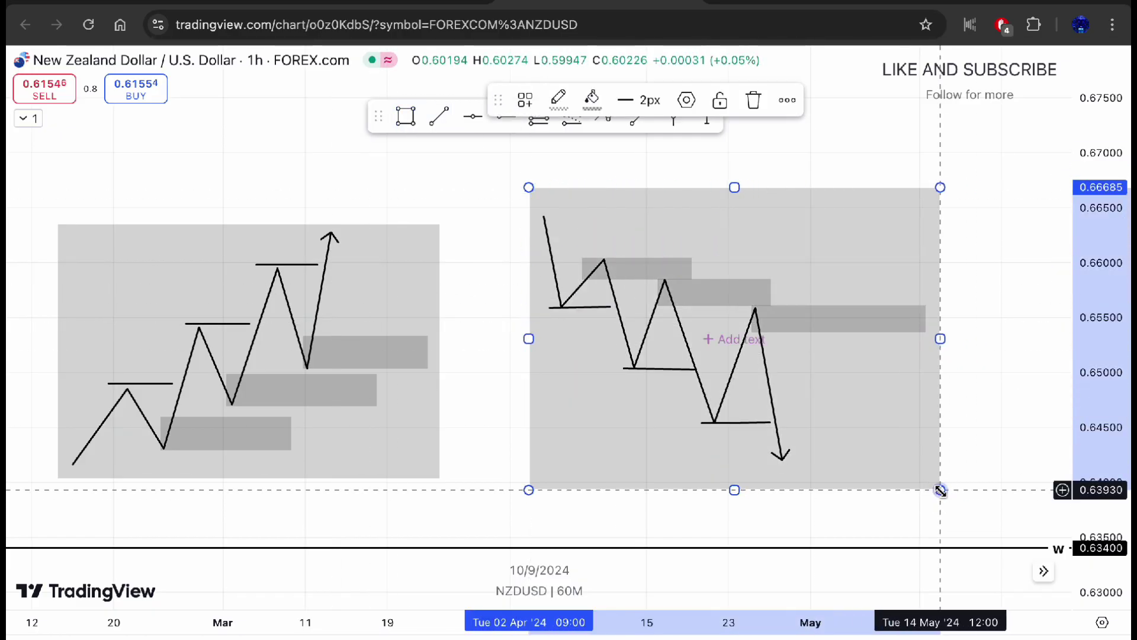
click(685, 498)
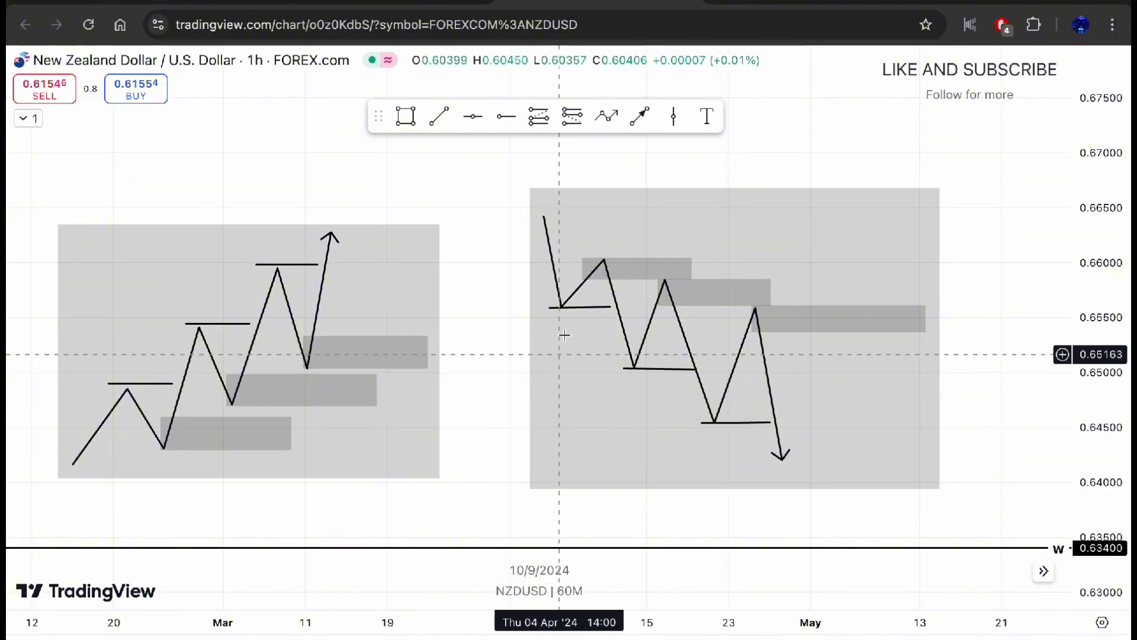
click(585, 269)
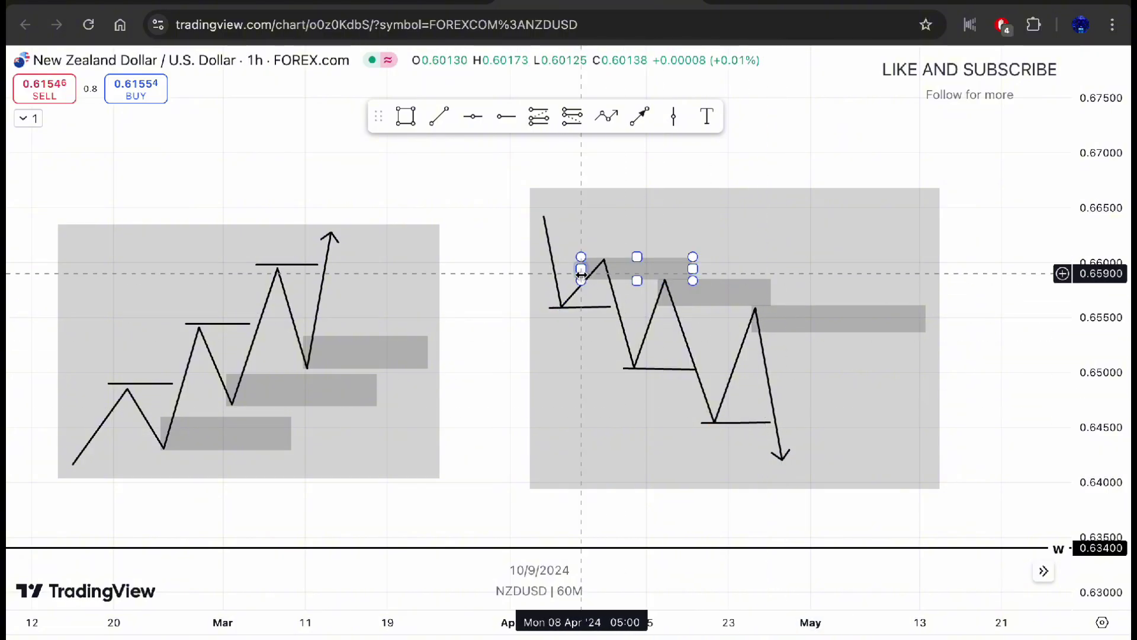
drag(581, 271, 587, 271)
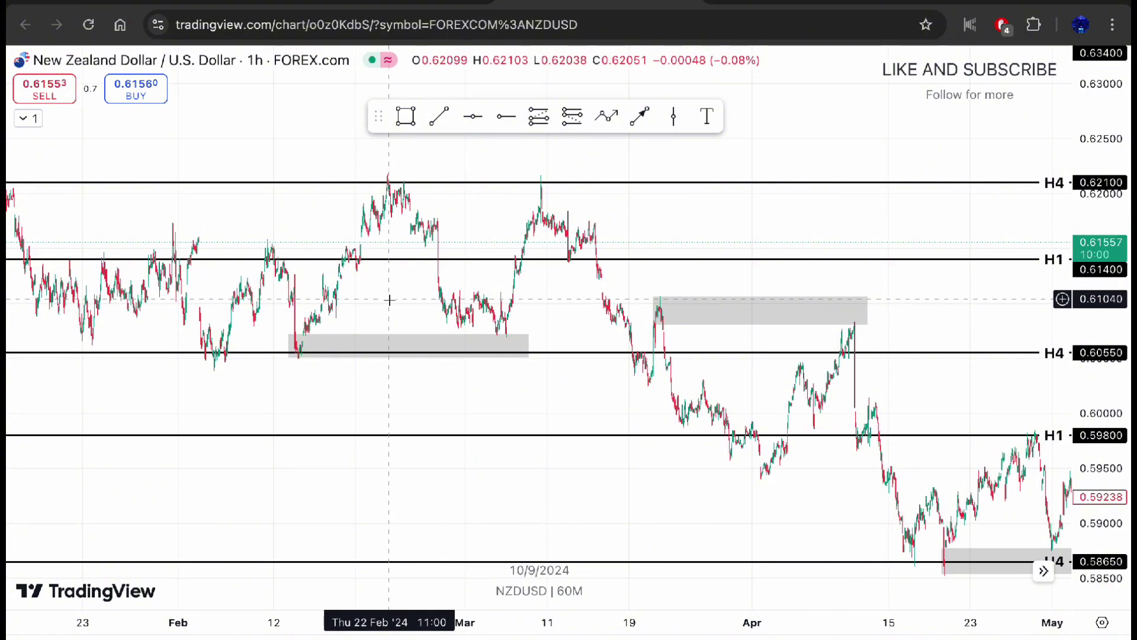
Draw a rightward arrow under the late January to mid-February range at about 0.6028, and a horizontal trend line across its high at 0.61744.
drag(233, 212, 574, 230)
scroll(562, 229, up, 4)
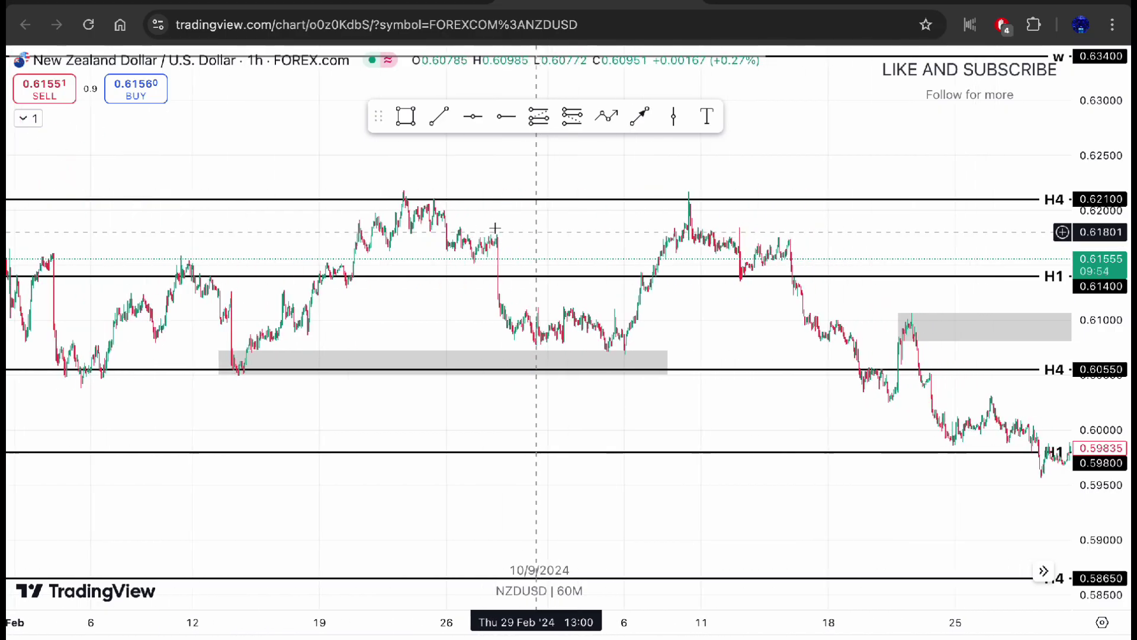
drag(237, 230, 446, 287)
scroll(699, 234, down, 2)
click(509, 290)
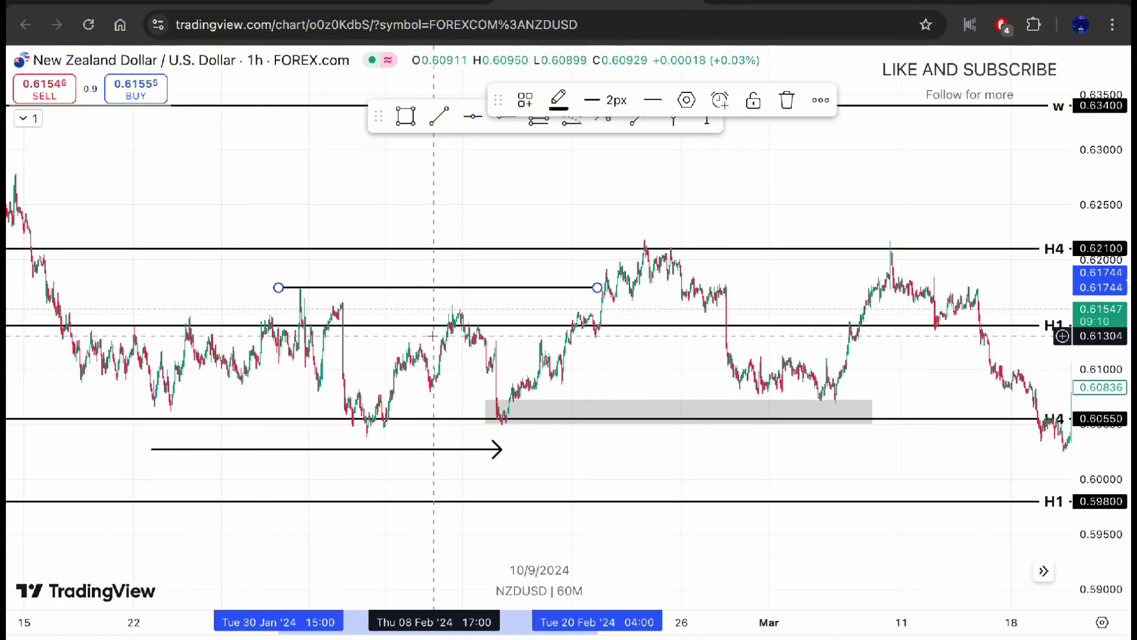
Shade the sideways range from about 19 January to 15 February, spanning 0.60375 up to the trend line at 0.61744.
click(504, 418)
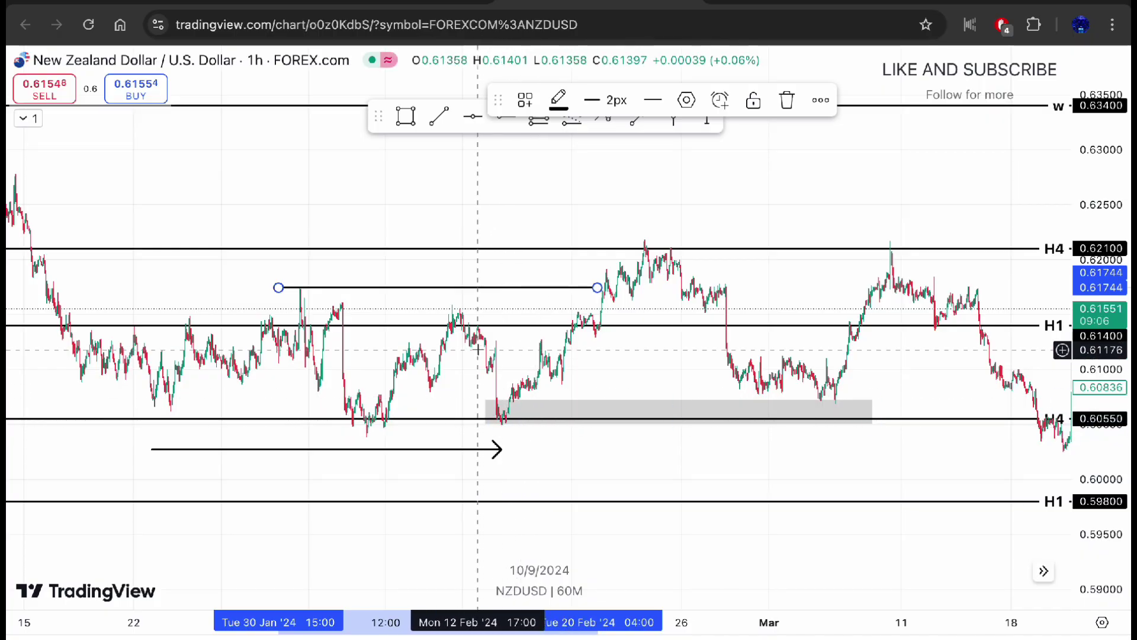
drag(498, 357, 481, 356)
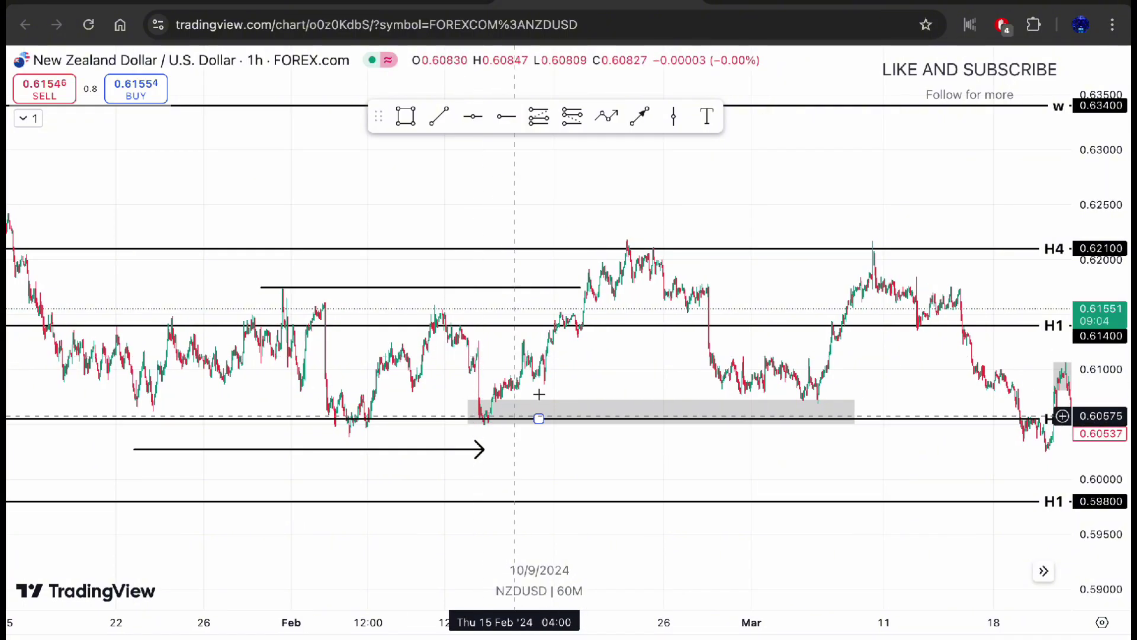
click(406, 116)
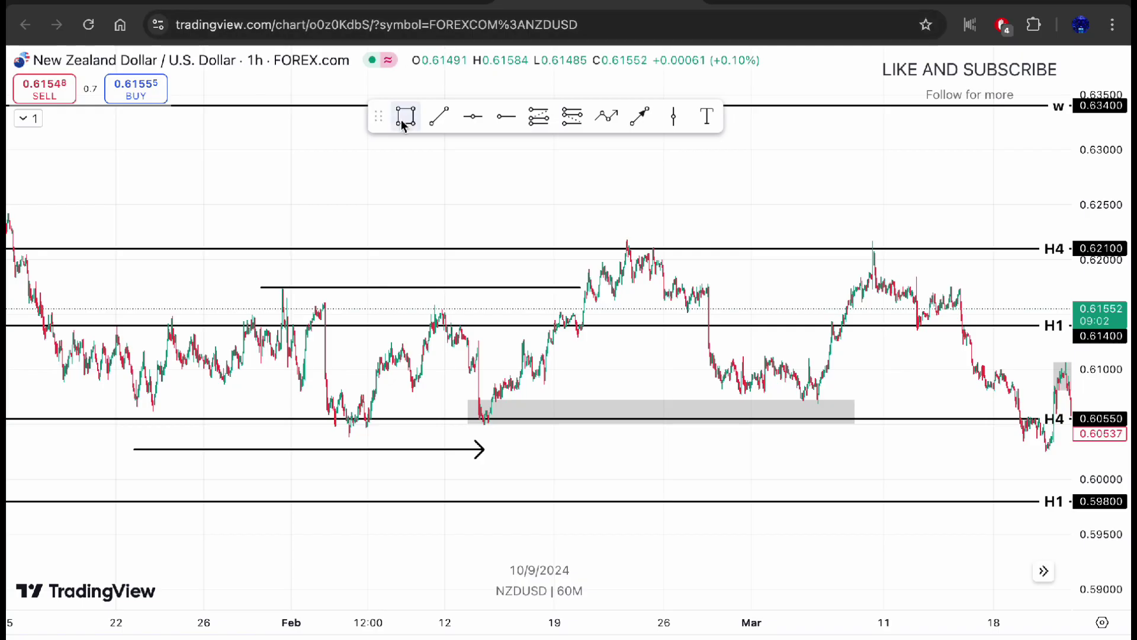
drag(110, 282, 521, 438)
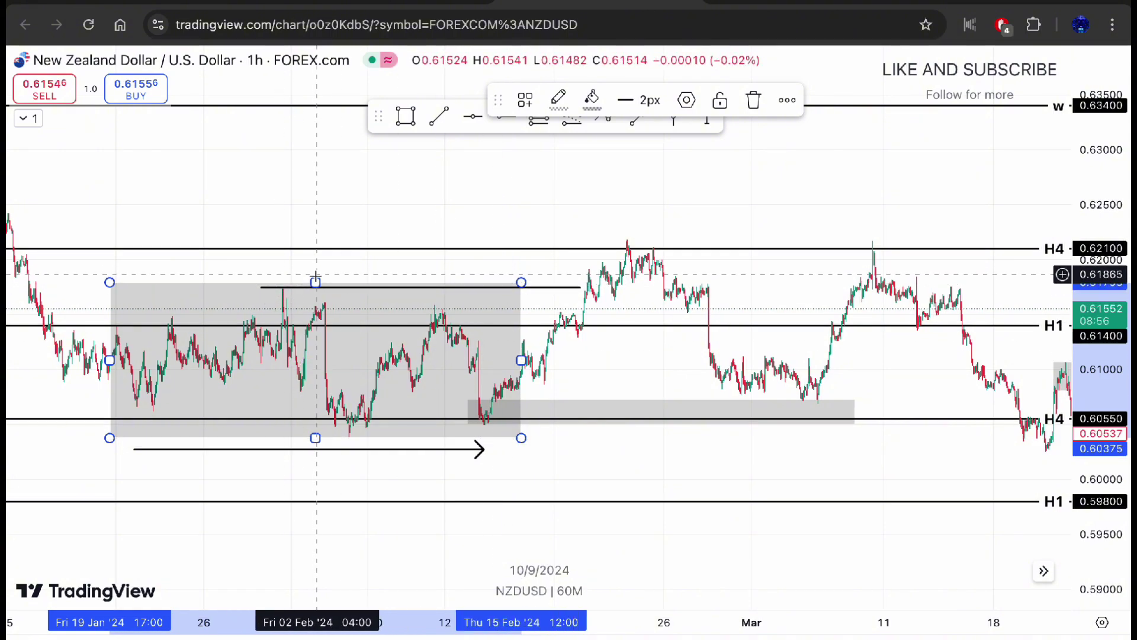
drag(316, 282, 323, 287)
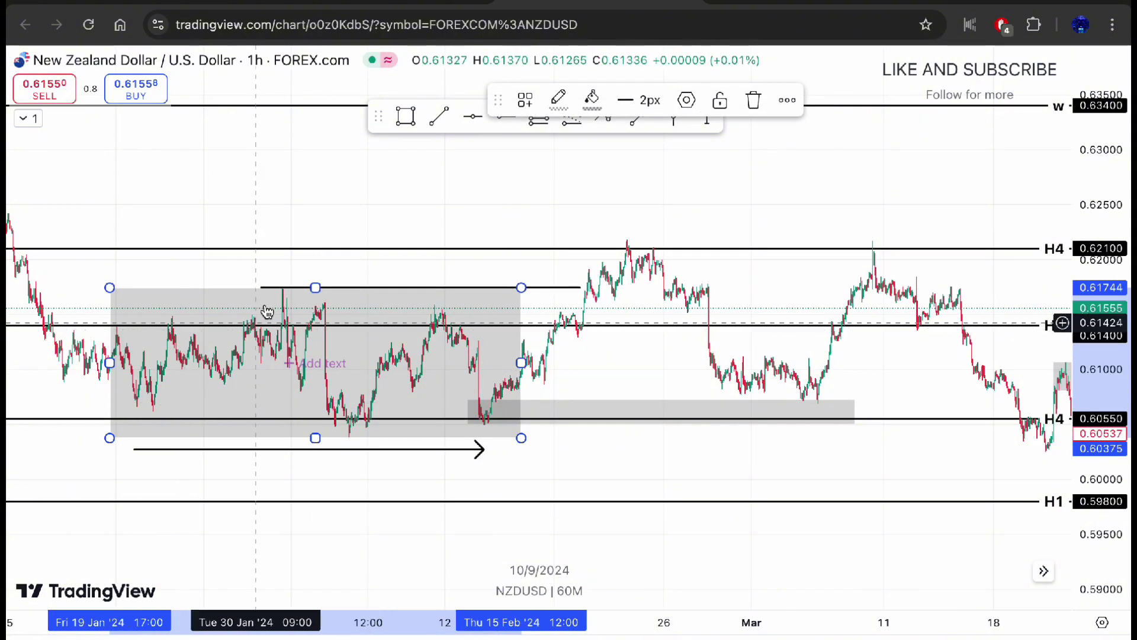
Stretch the price scale to enlarge the range vertically, and leave the full-screen chart view.
drag(249, 271, 381, 279)
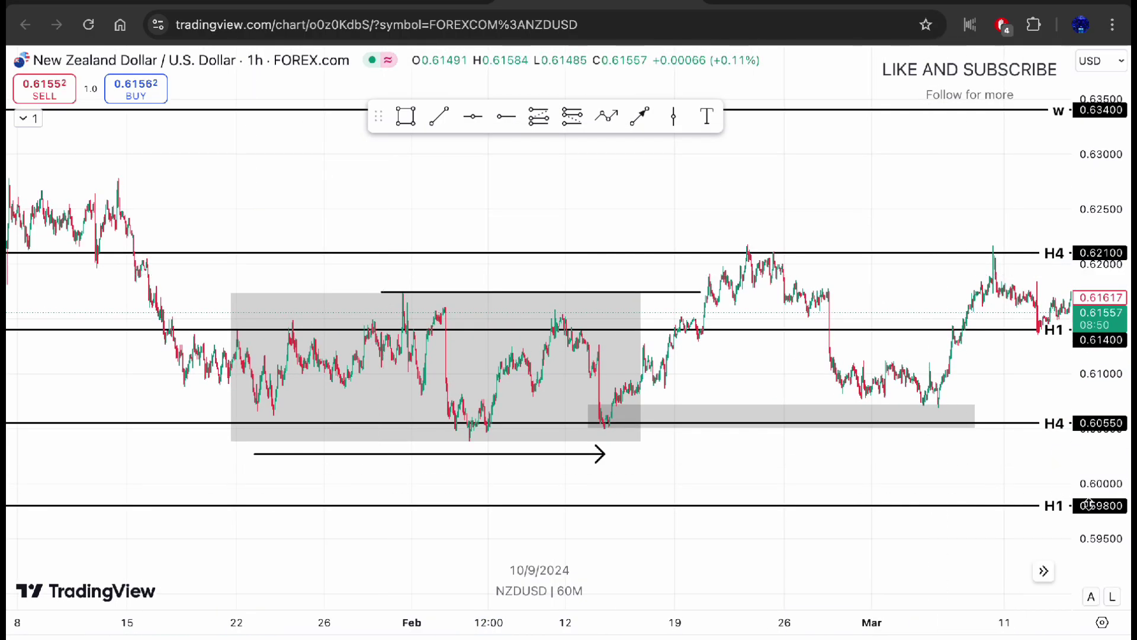
drag(1095, 503, 1095, 296)
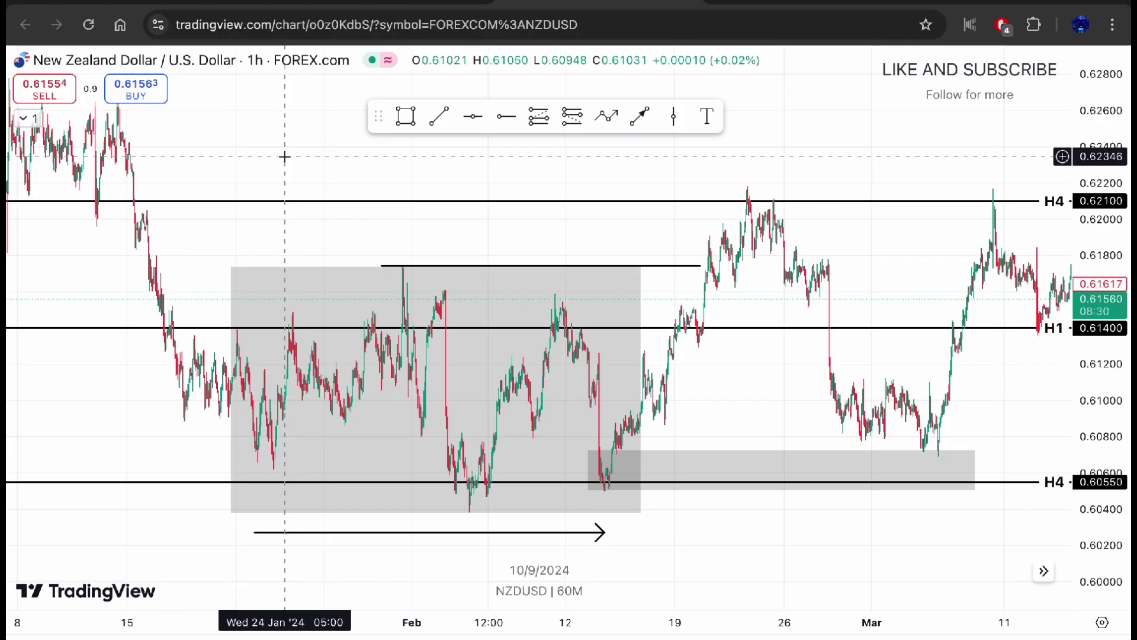
key(shift+f)
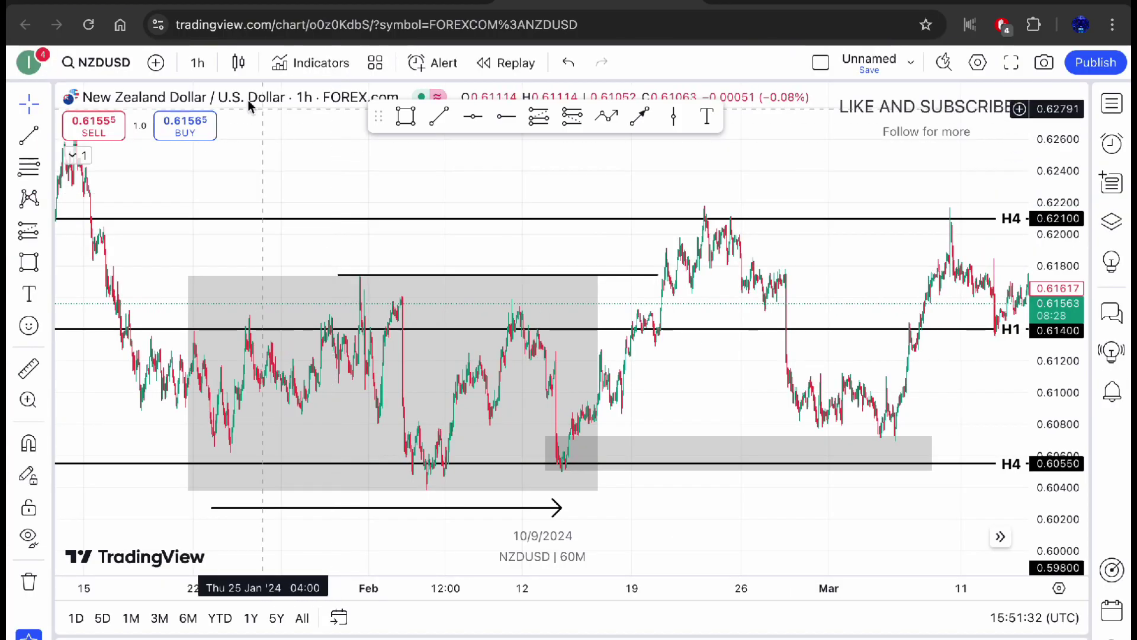
Inspect the shaded range with the Line chart type, and return the chart to Candles.
click(236, 63)
click(269, 221)
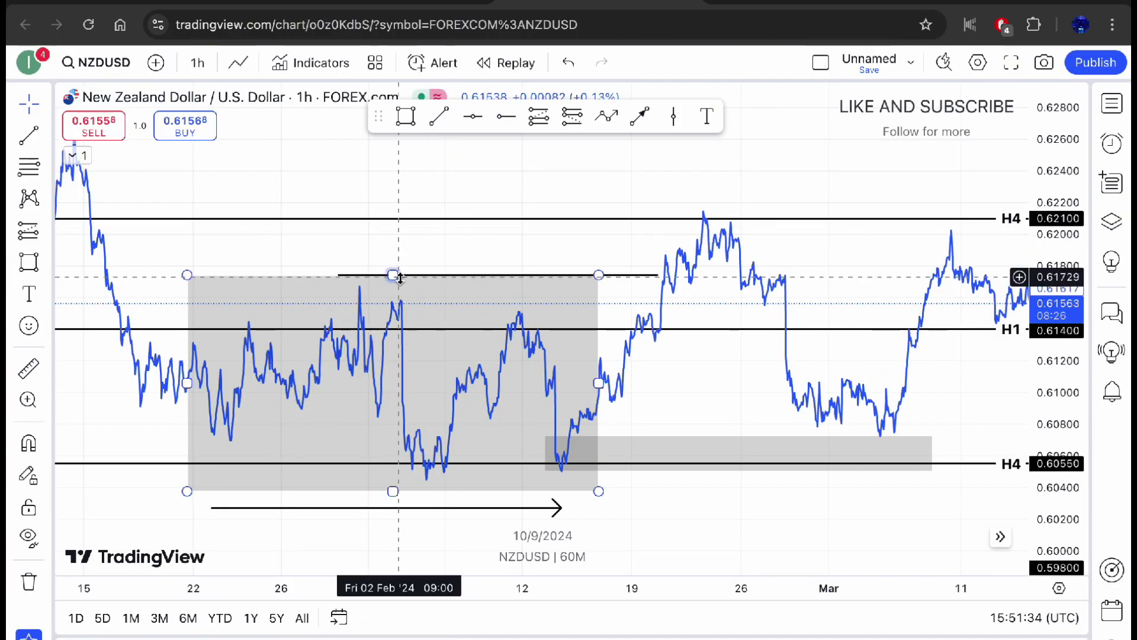
drag(501, 270, 449, 272)
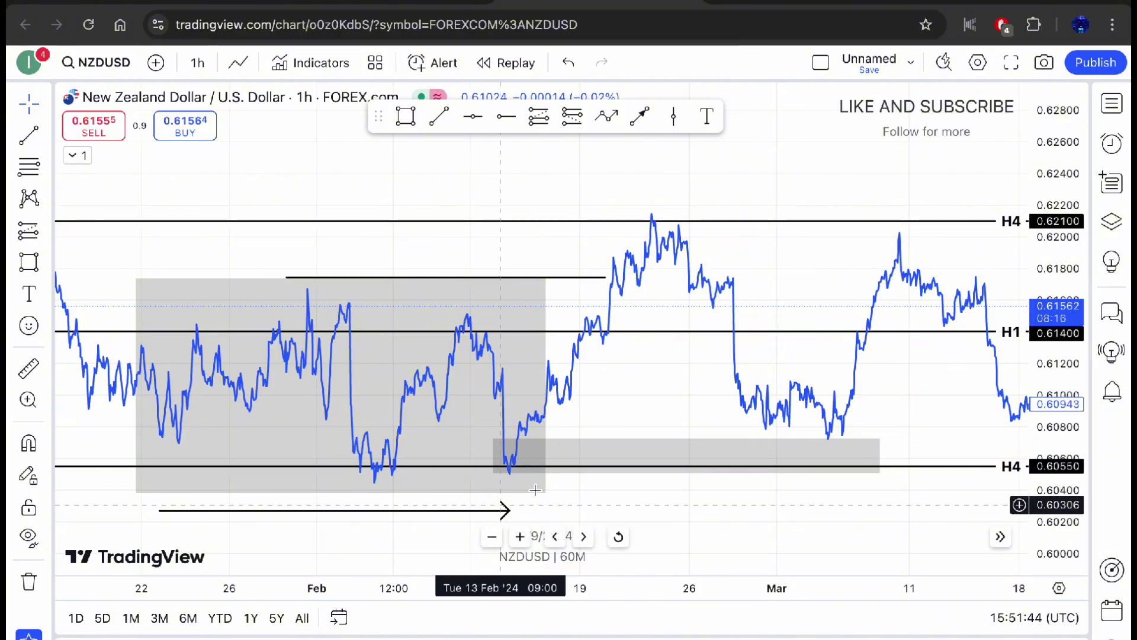
click(238, 62)
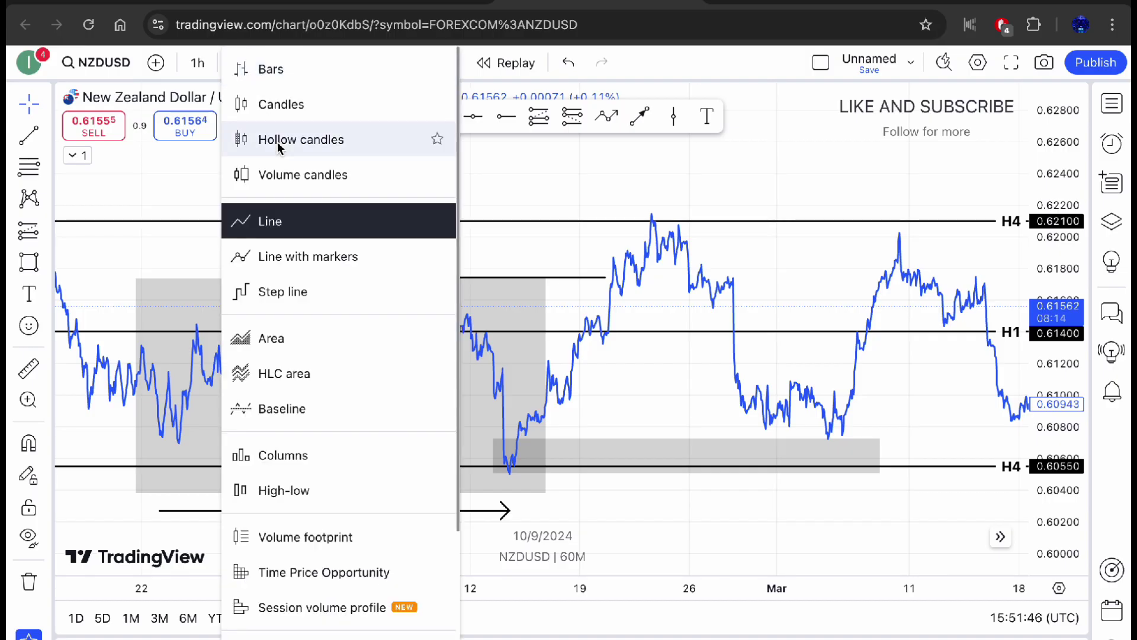
click(282, 105)
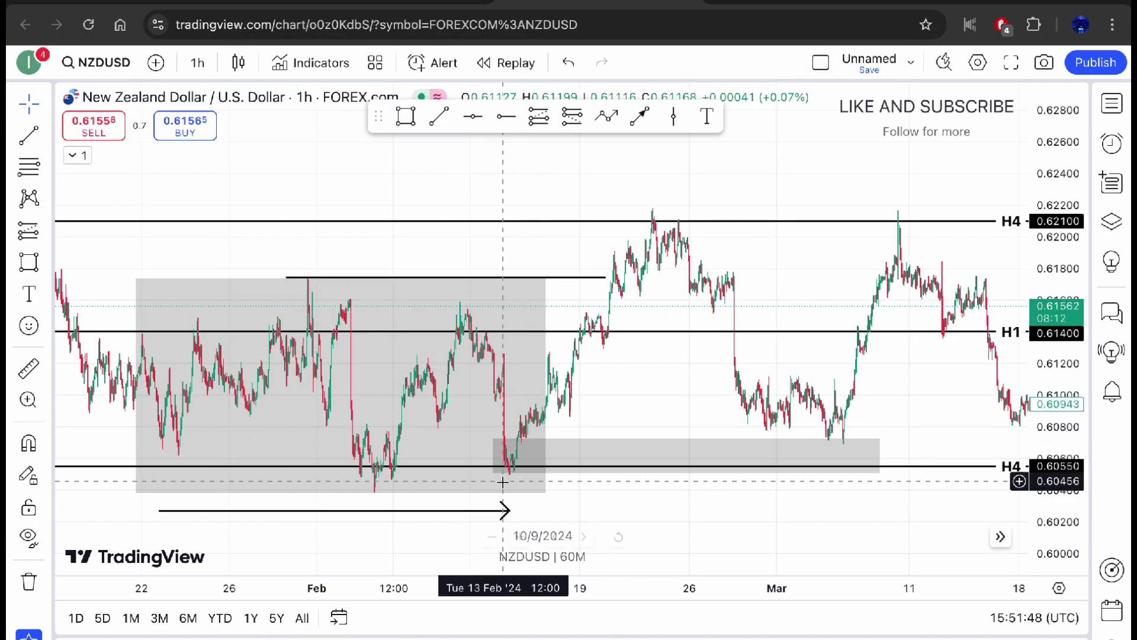
click(492, 458)
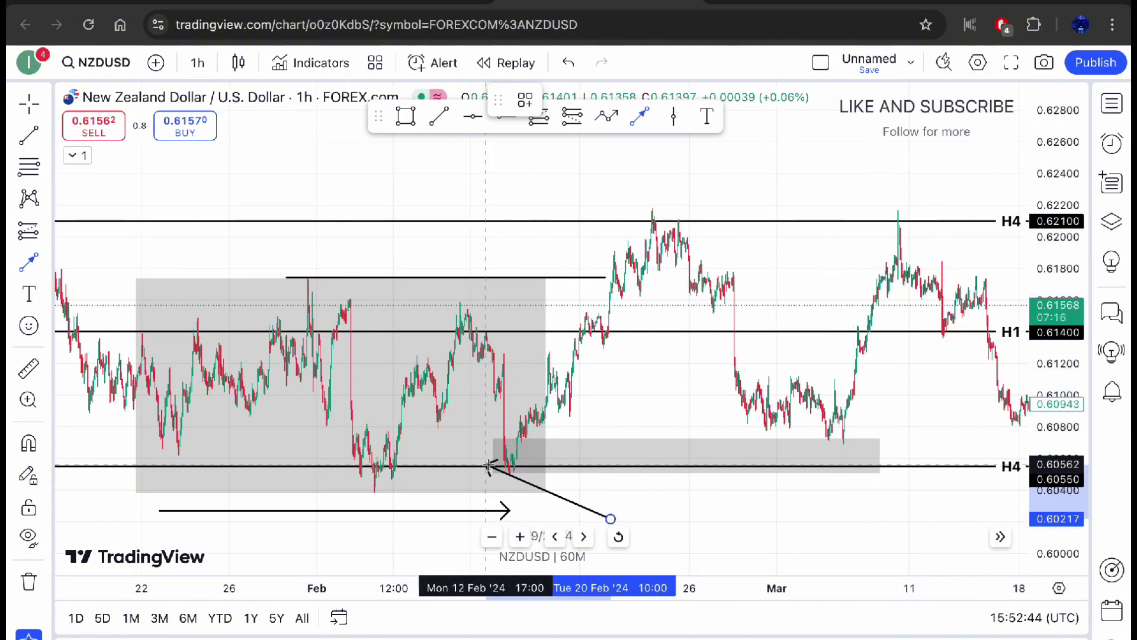
click(619, 393)
key(Escape)
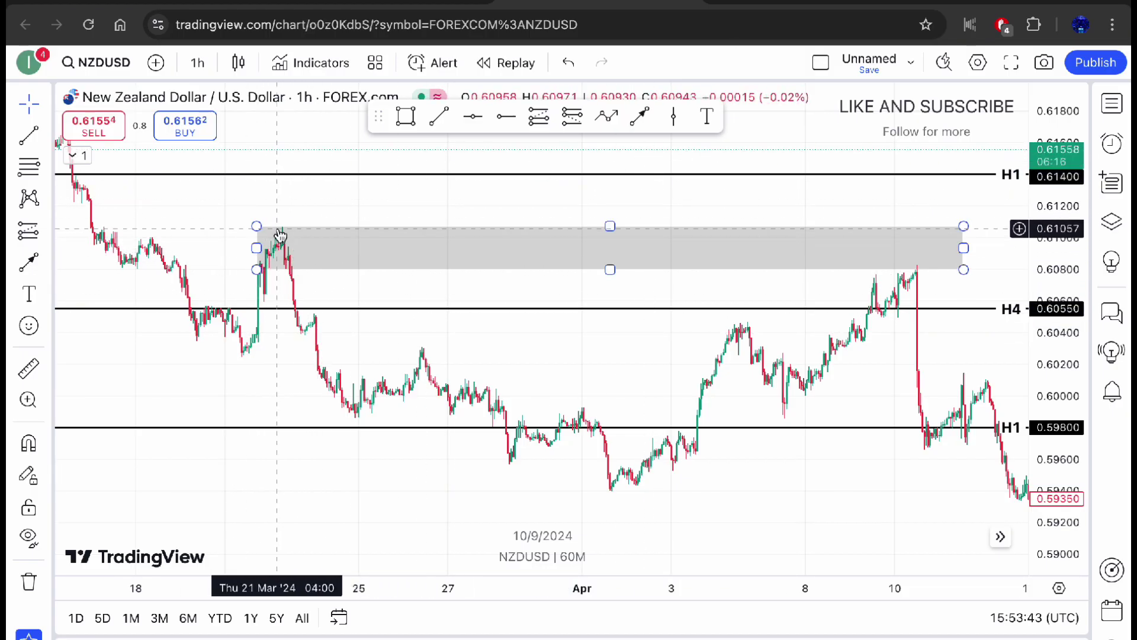
Draw a nearly horizontal trend line under the 20 March swing low at about 0.60245, running from 19 to 21 March.
click(438, 117)
click(190, 358)
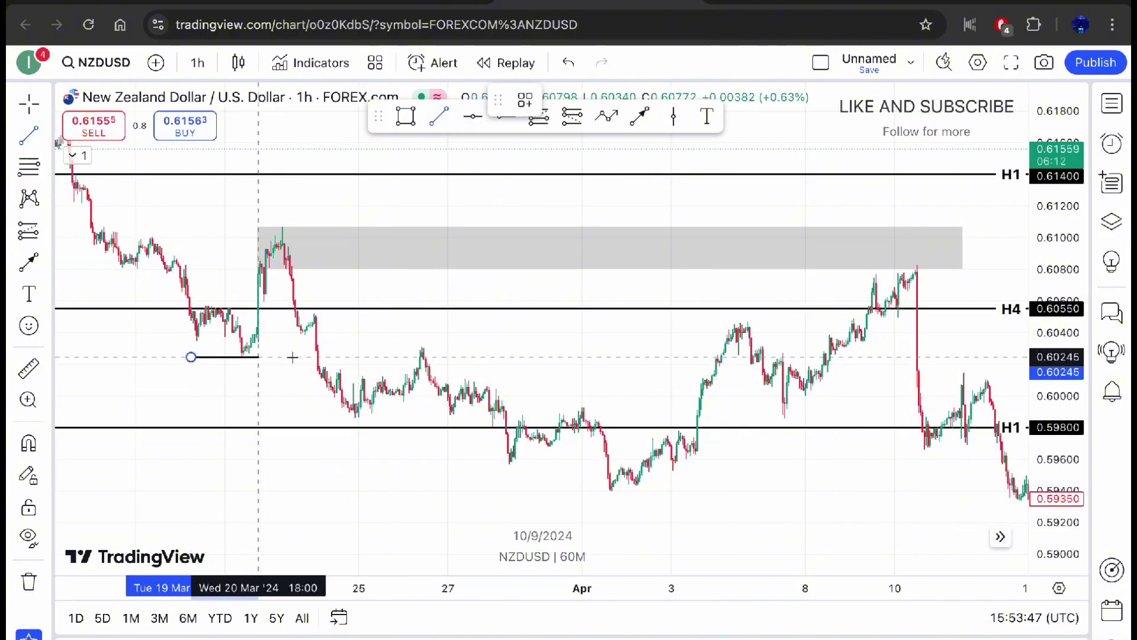
click(308, 357)
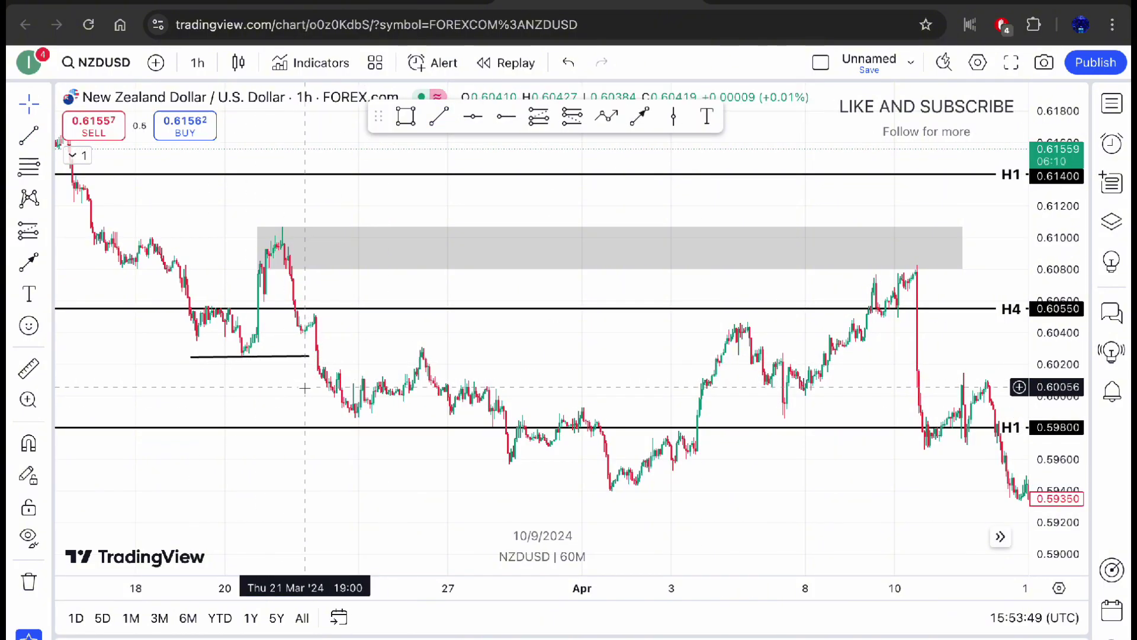
click(309, 356)
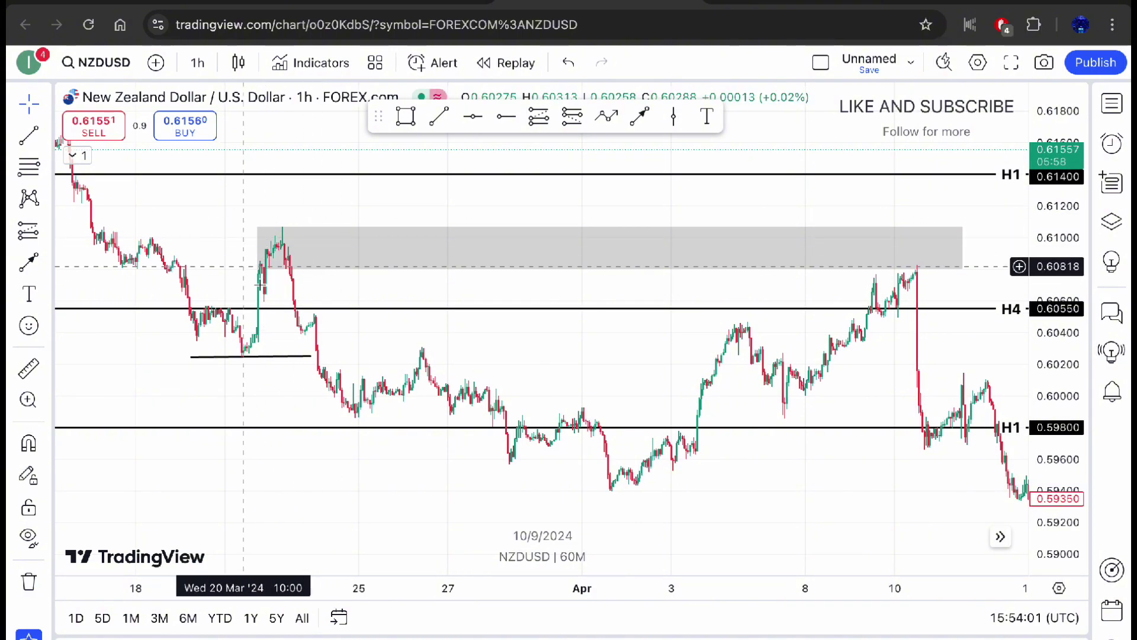
click(402, 394)
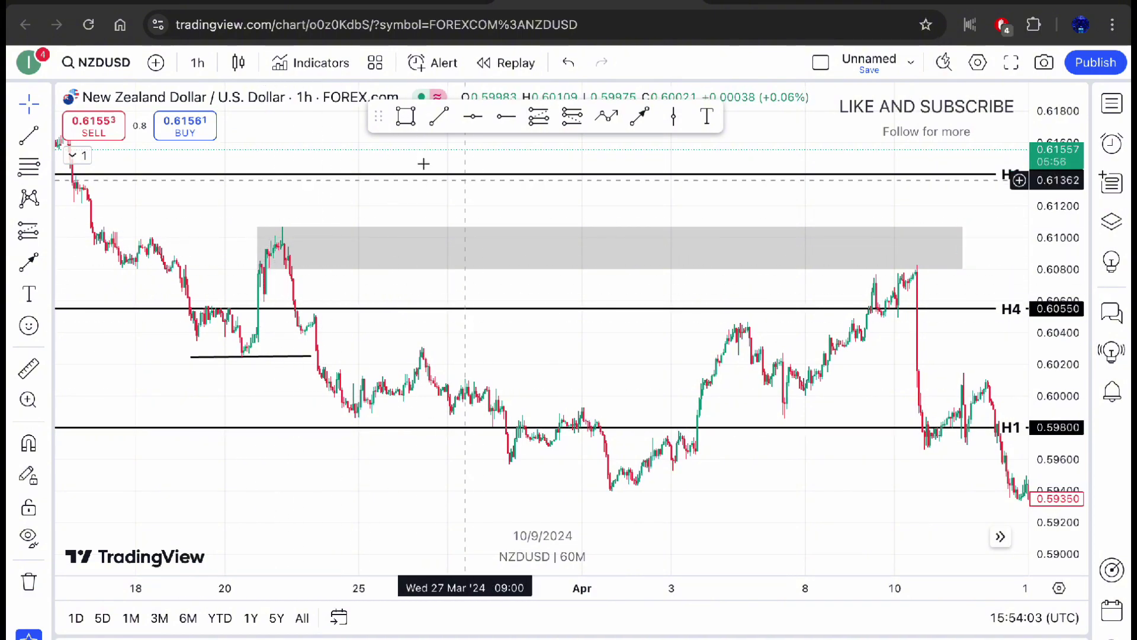
click(257, 229)
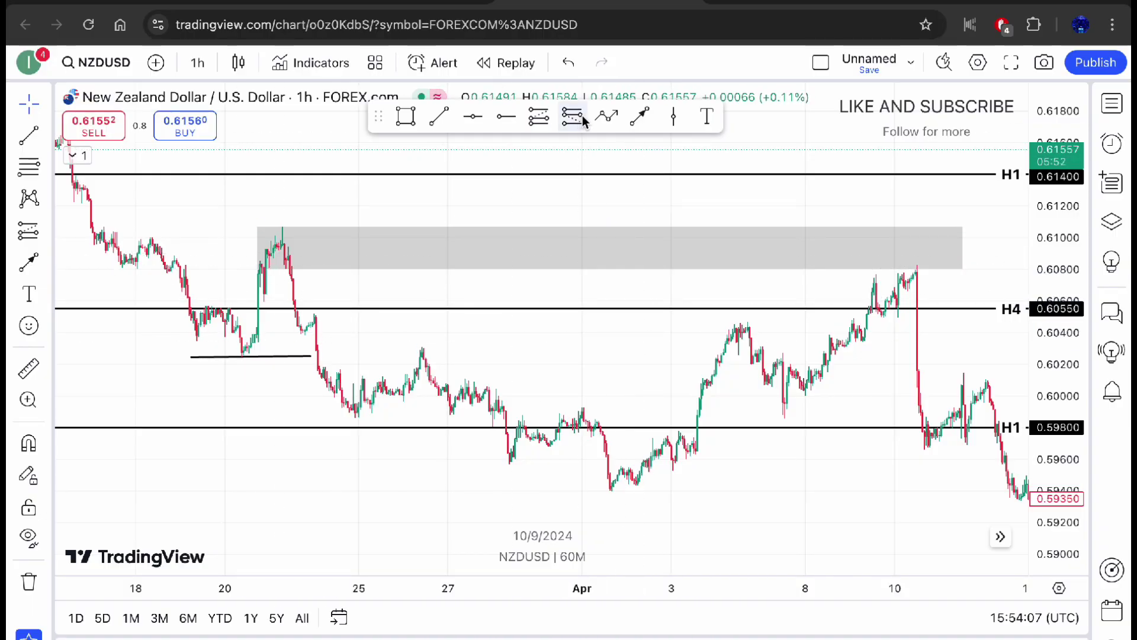
click(639, 122)
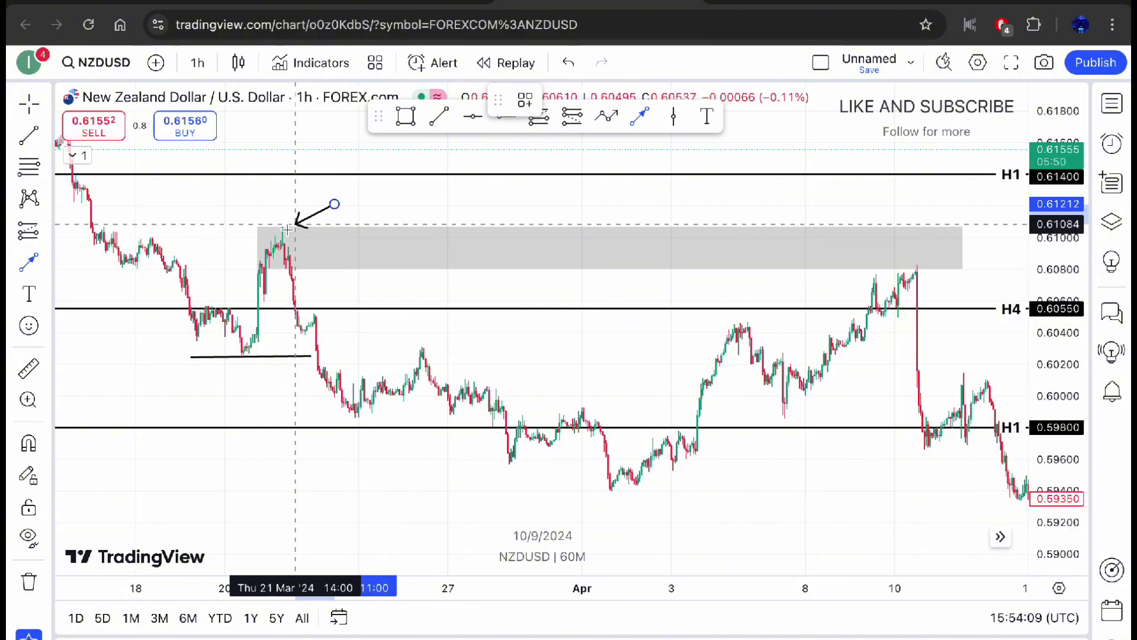
mouse_move(277, 223)
mouse_down()
mouse_move(332, 330)
mouse_move(255, 223)
mouse_move(314, 333)
mouse_move(410, 441)
mouse_move(417, 385)
mouse_move(115, 338)
mouse_move(355, 368)
mouse_move(316, 366)
mouse_move(316, 276)
mouse_move(325, 333)
mouse_move(543, 468)
mouse_move(378, 414)
mouse_move(314, 285)
mouse_move(308, 232)
mouse_move(503, 348)
mouse_move(599, 447)
mouse_move(605, 521)
mouse_move(957, 232)
mouse_move(853, 292)
mouse_move(920, 274)
mouse_move(896, 294)
mouse_up()
scroll(902, 284, down, 2)
drag(894, 290, 266, 228)
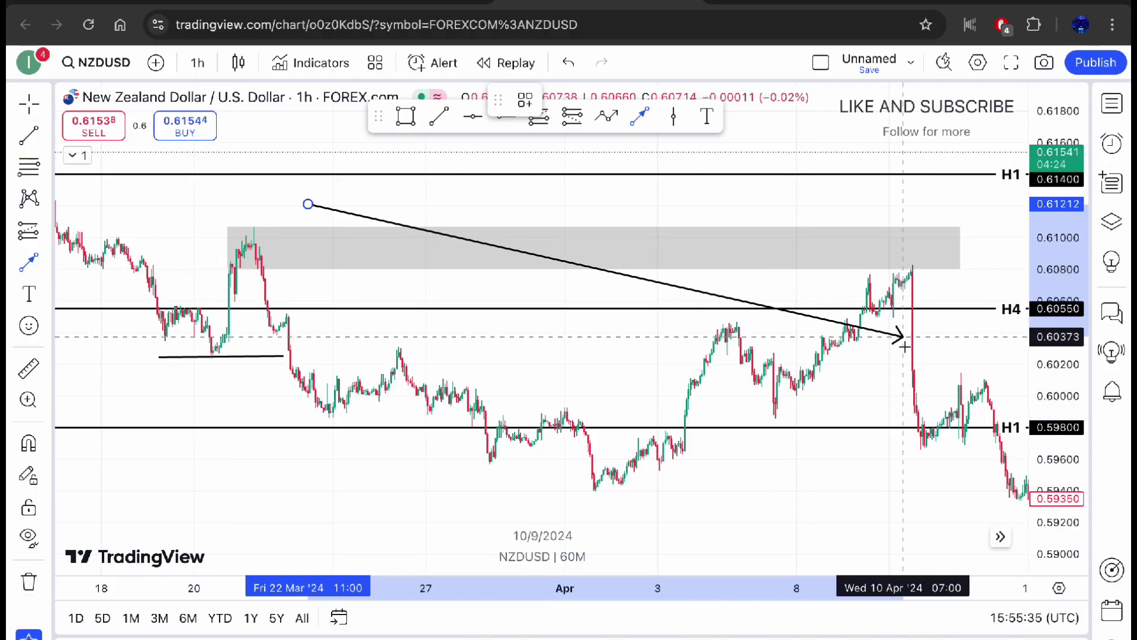
scroll(653, 356, down, 2)
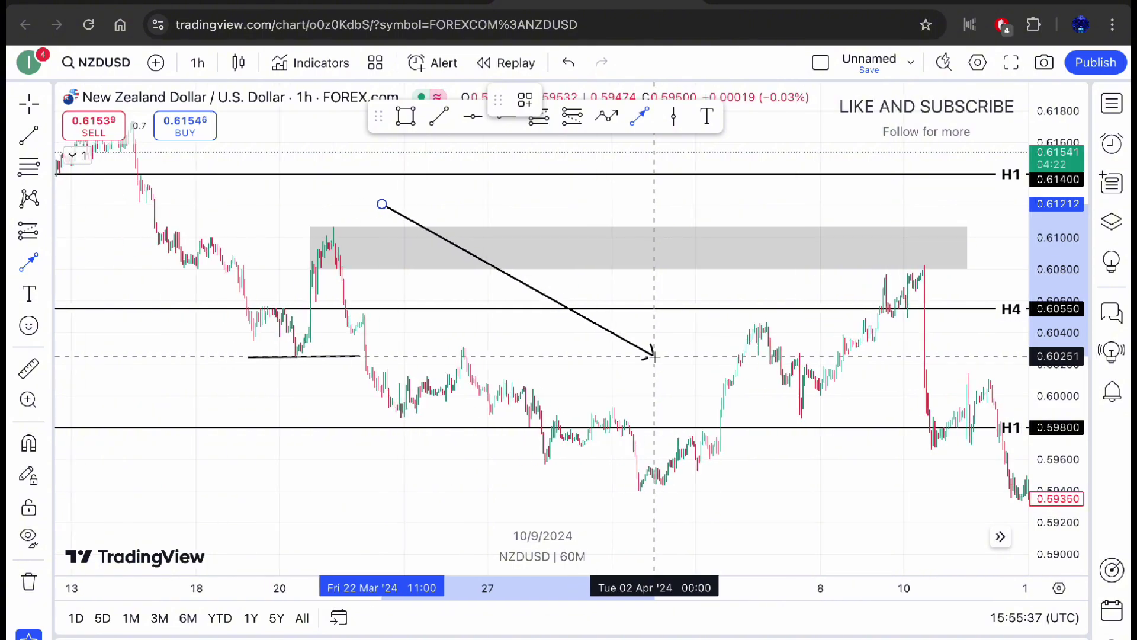
scroll(653, 356, up, 3)
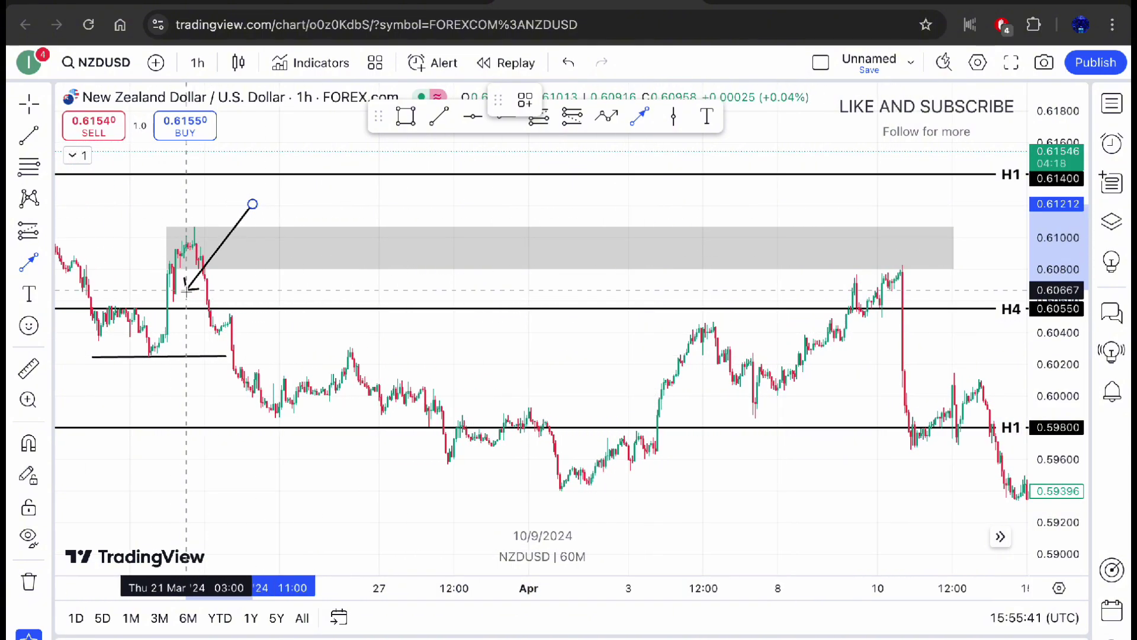
scroll(213, 269, down, 4)
scroll(210, 274, left, 2)
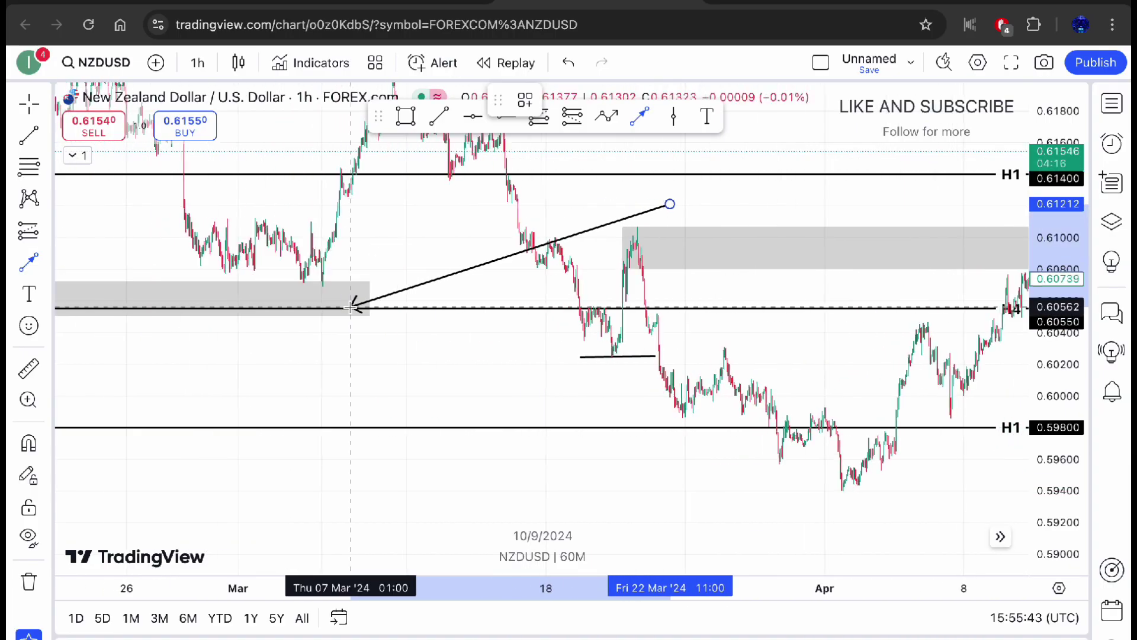
click(528, 290)
click(792, 104)
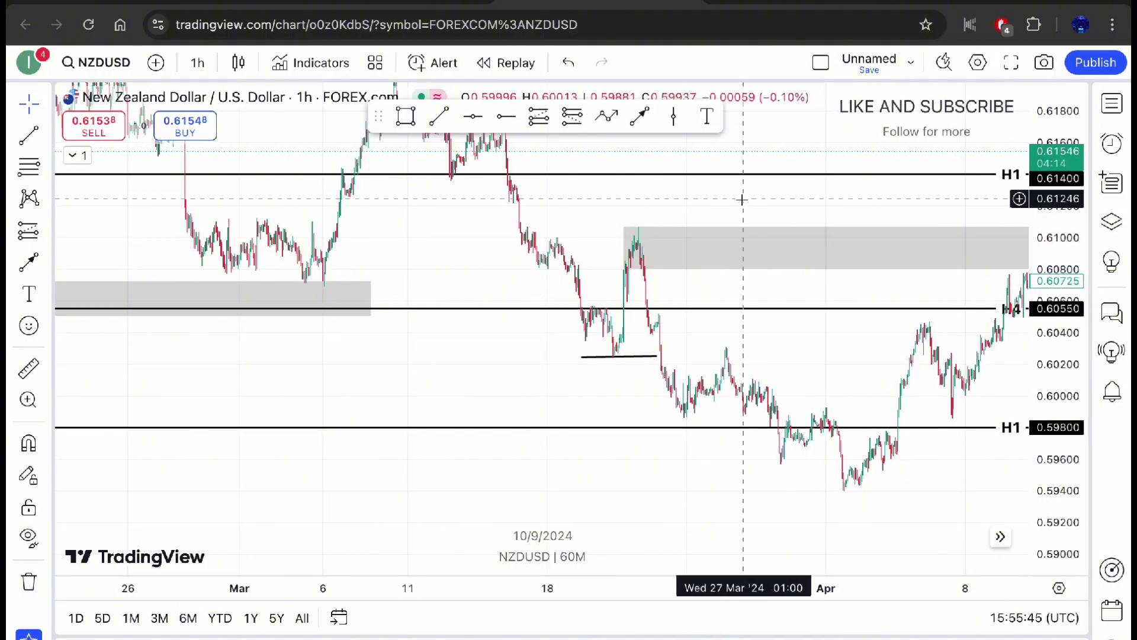
Draw two downward arrows along the March decline, from about 0.61992 to 0.60522 above price and 0.60818 to 0.59270 below it.
scroll(741, 190, down, 3)
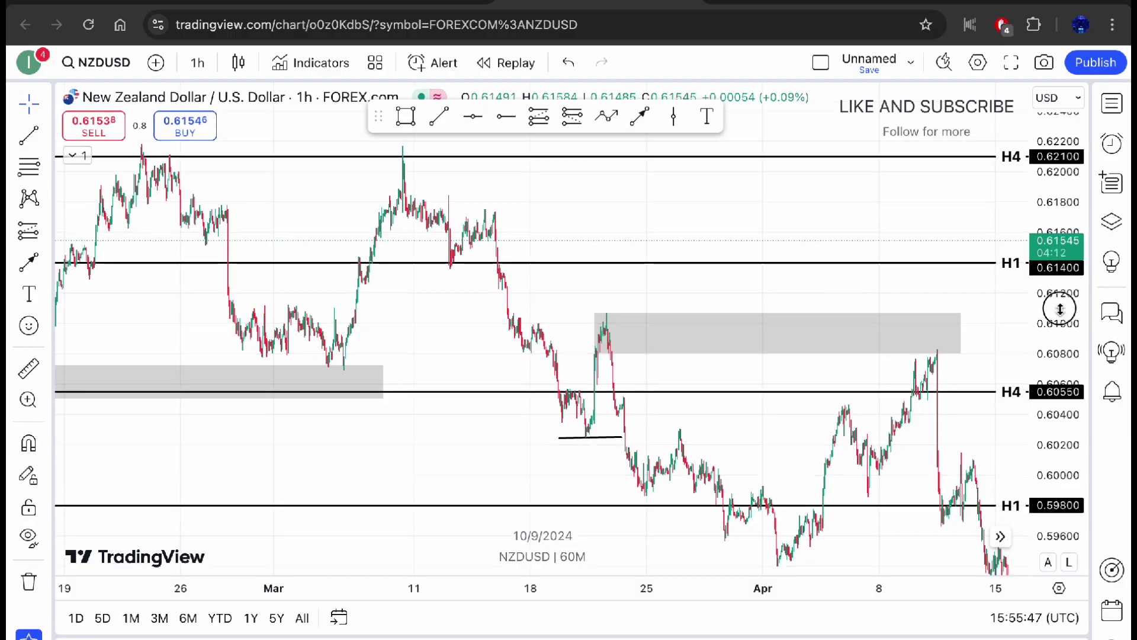
drag(719, 315, 517, 286)
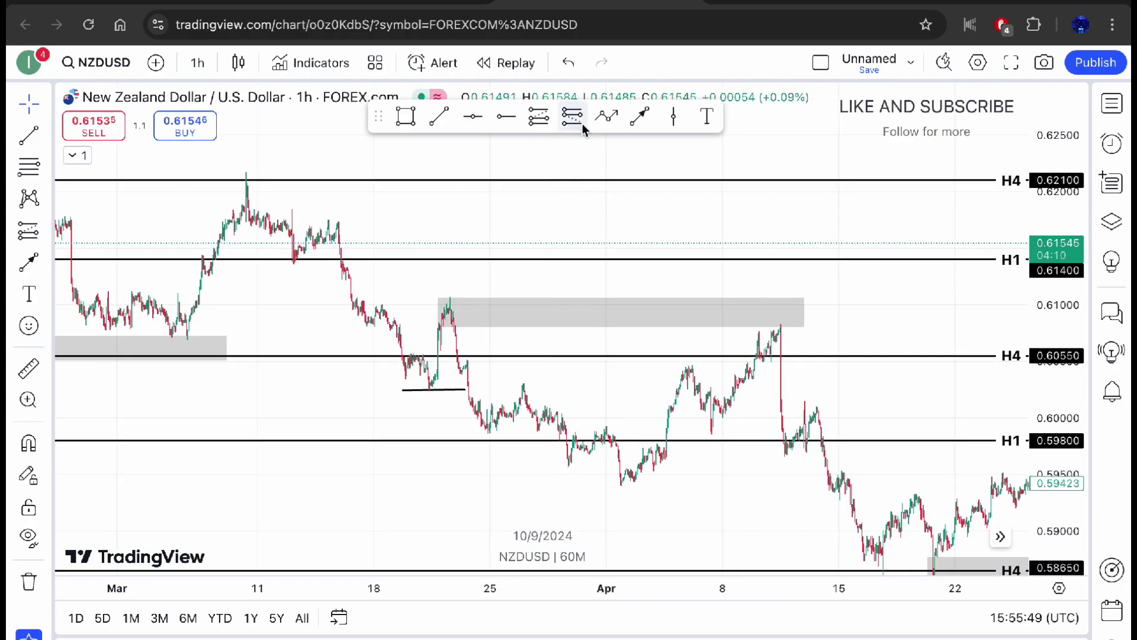
click(638, 115)
click(378, 193)
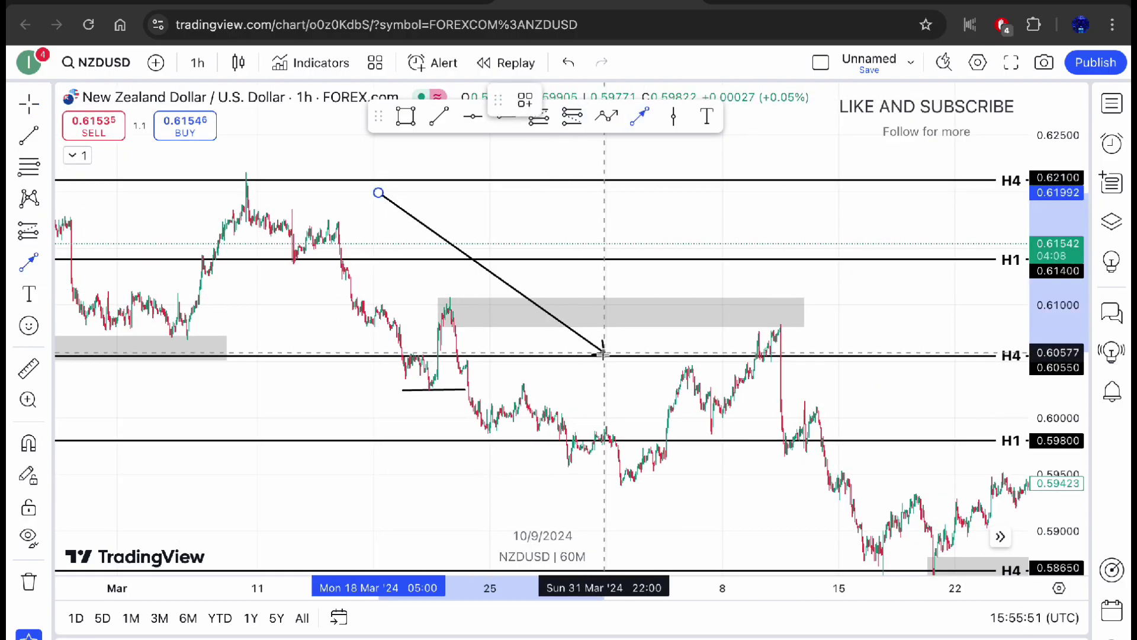
click(602, 358)
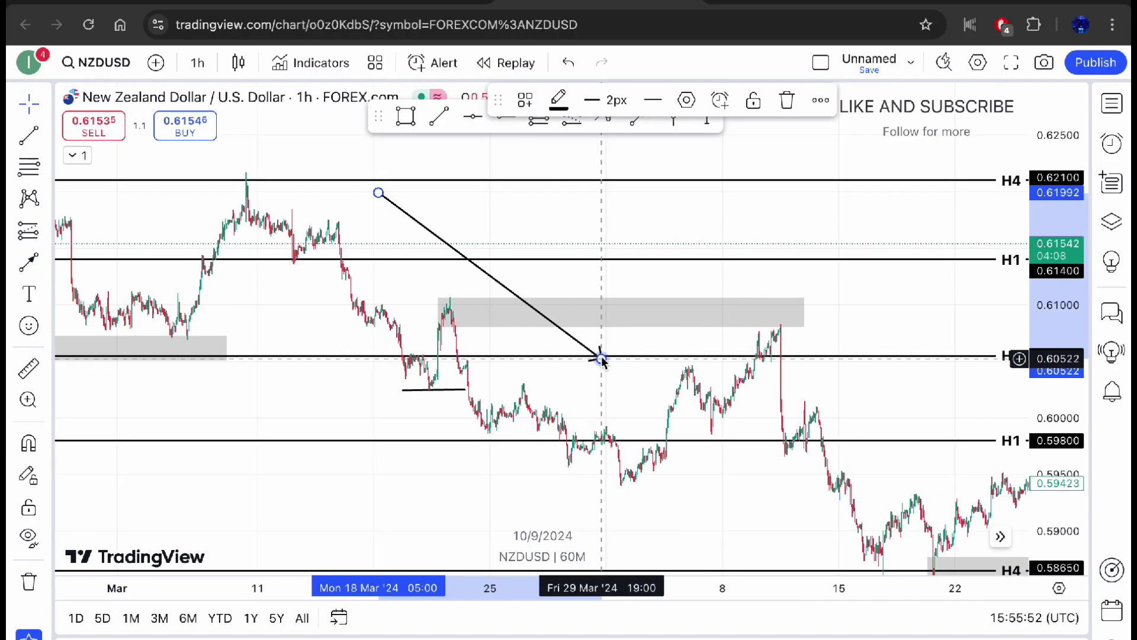
click(559, 274)
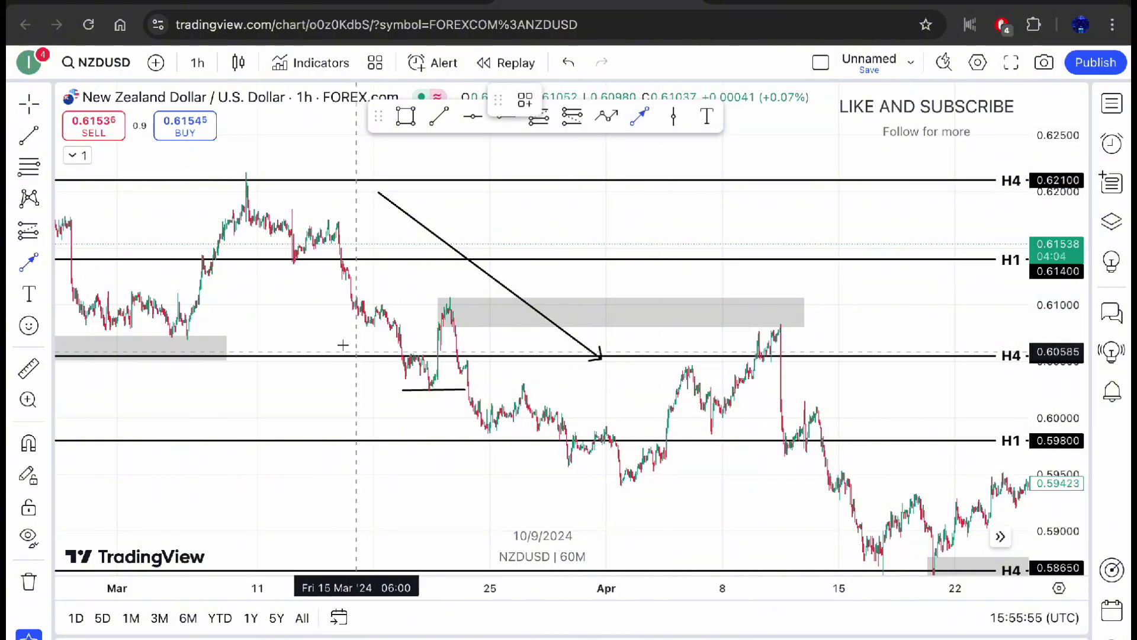
click(296, 326)
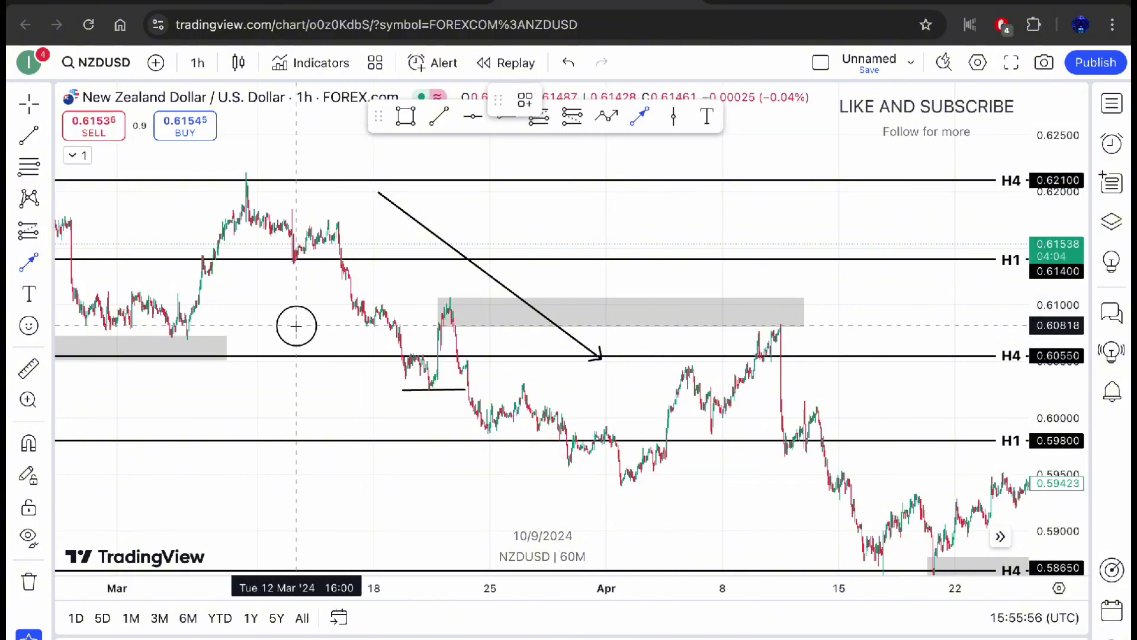
click(511, 500)
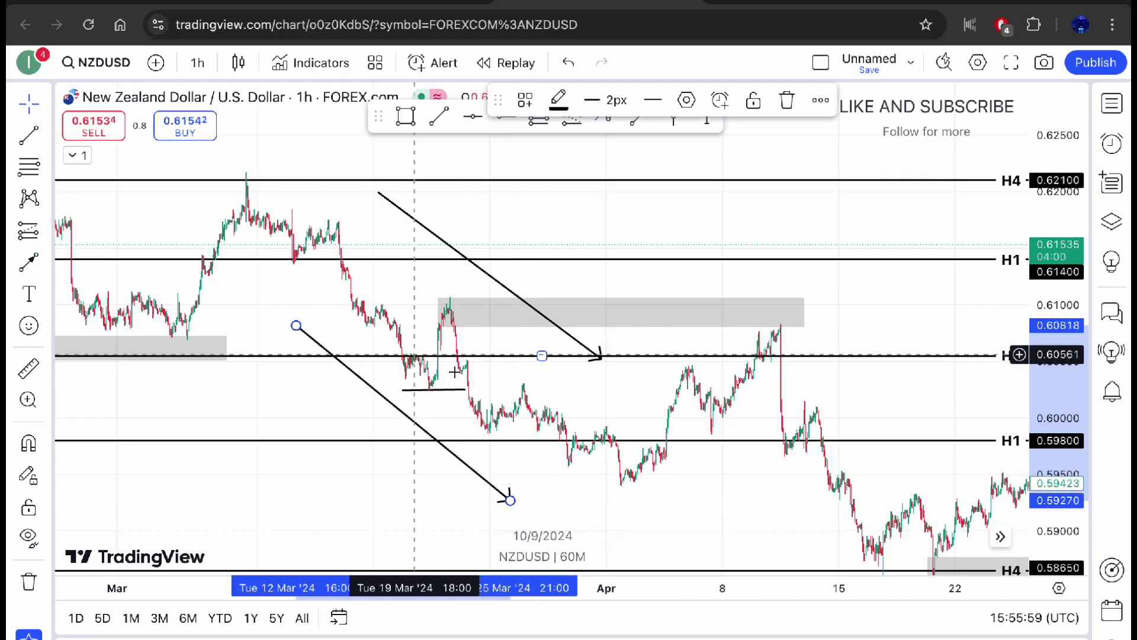
scroll(366, 269, up, 3)
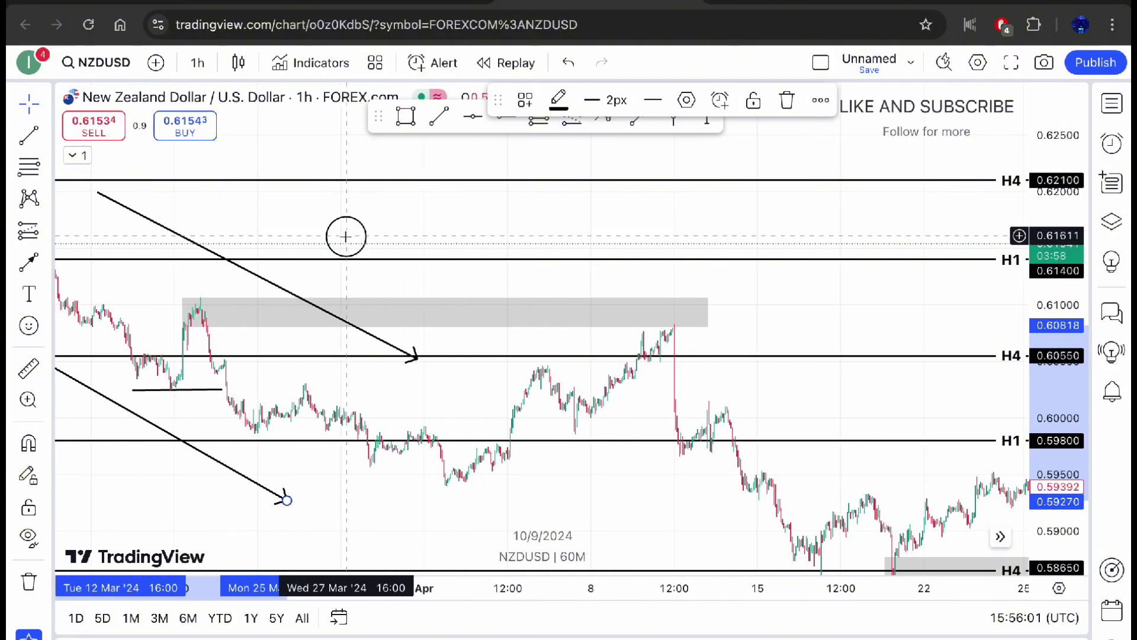
drag(346, 237, 677, 247)
scroll(679, 247, up, 4)
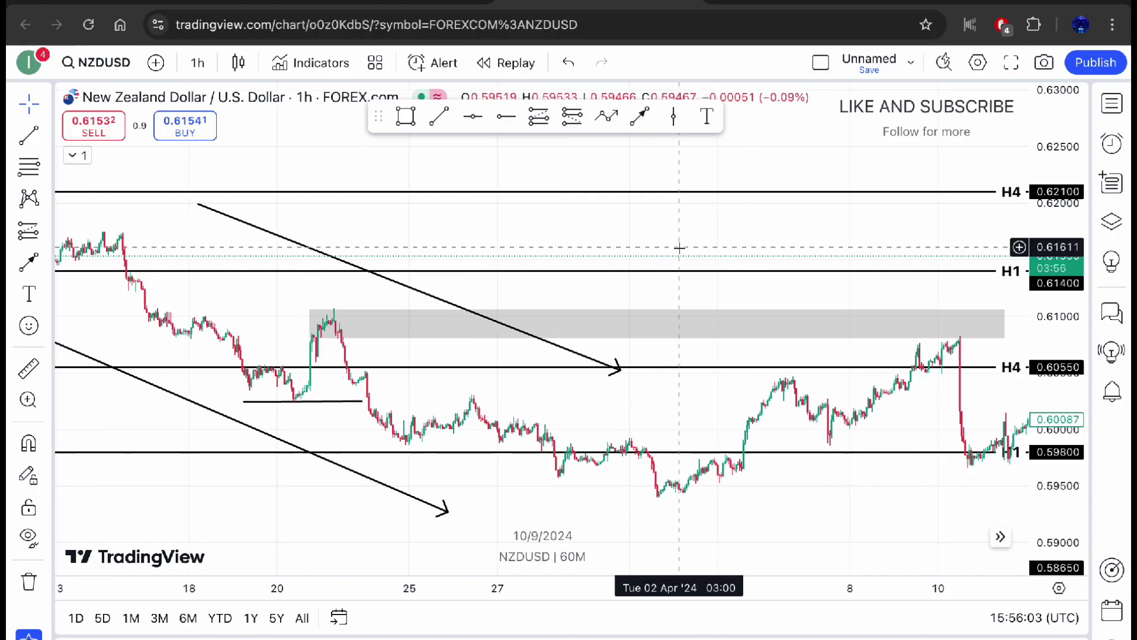
drag(647, 284, 540, 288)
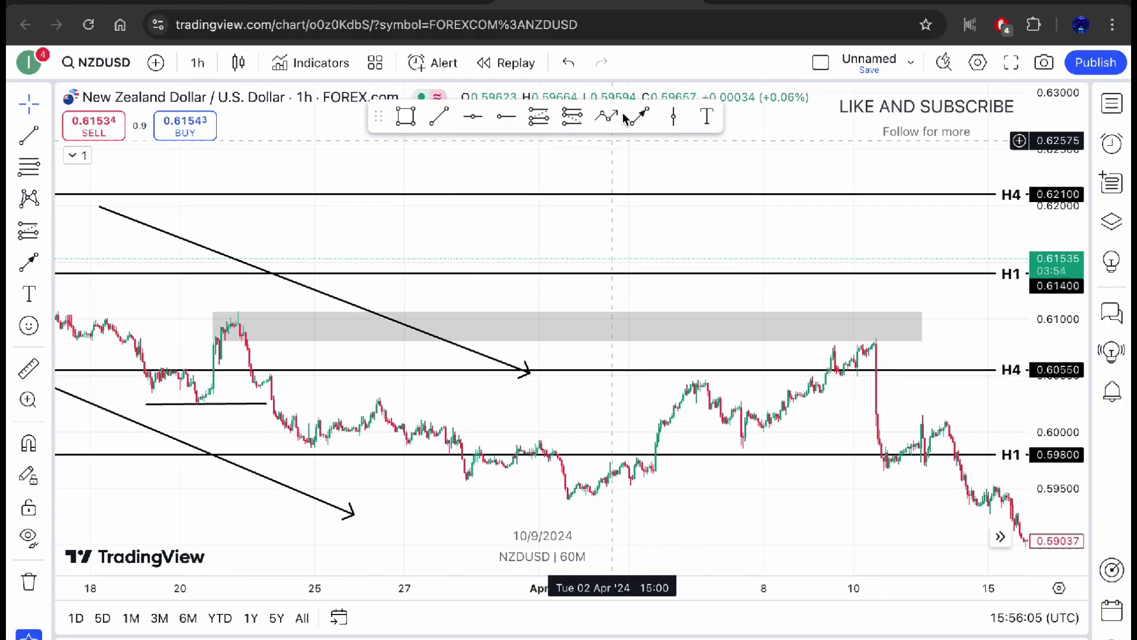
click(386, 245)
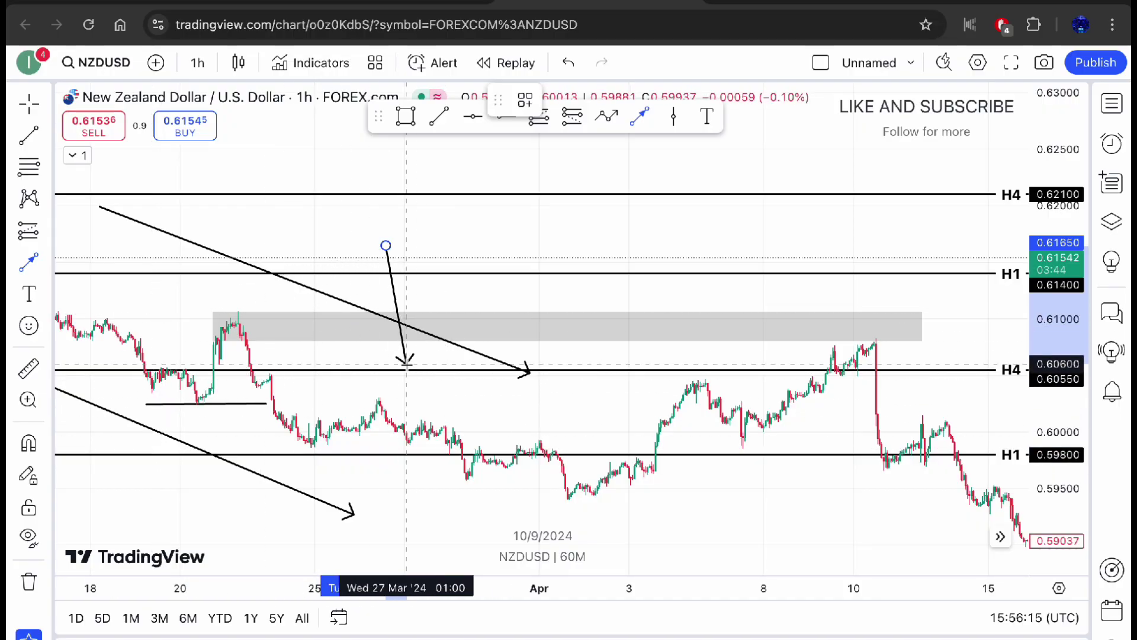
scroll(415, 379, down, 3)
scroll(435, 391, up, 3)
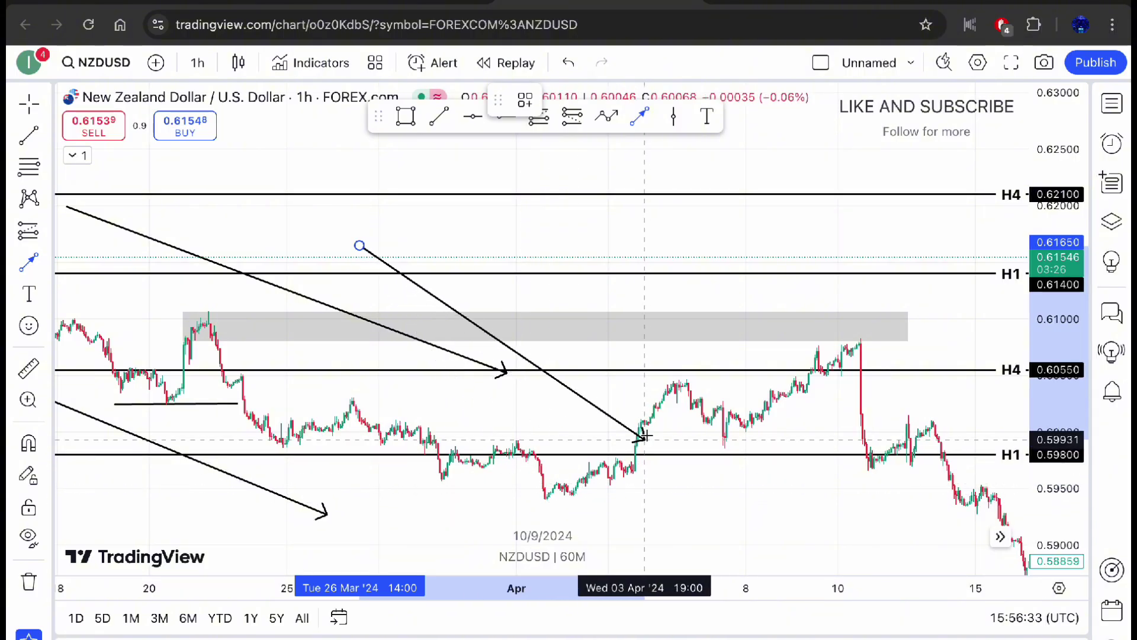
scroll(738, 434, down, 5)
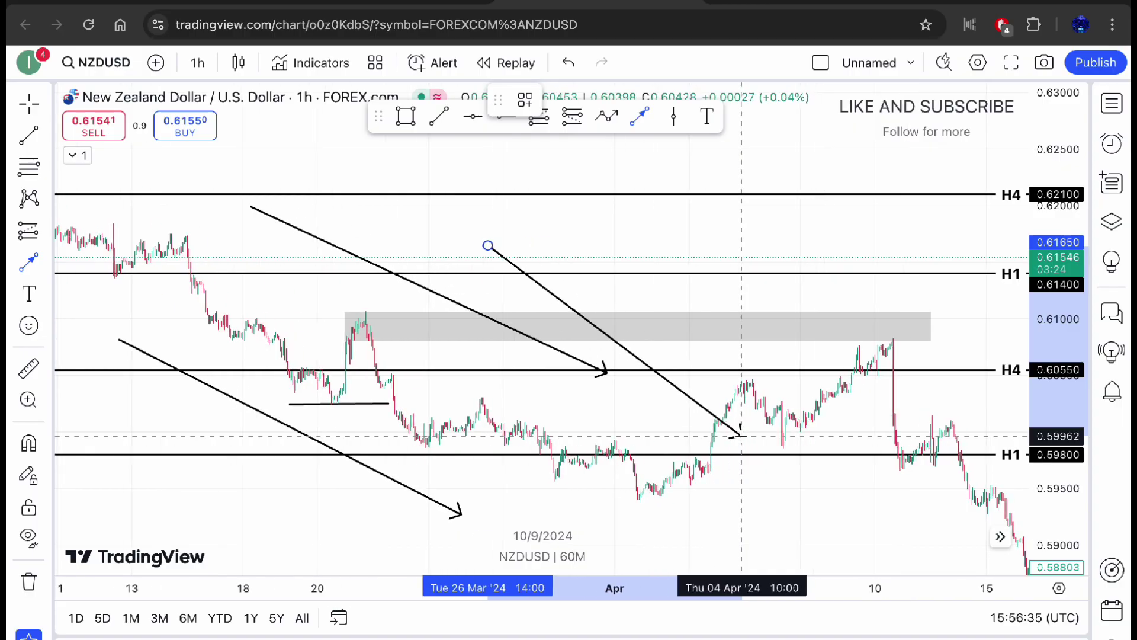
scroll(716, 412, right, 3)
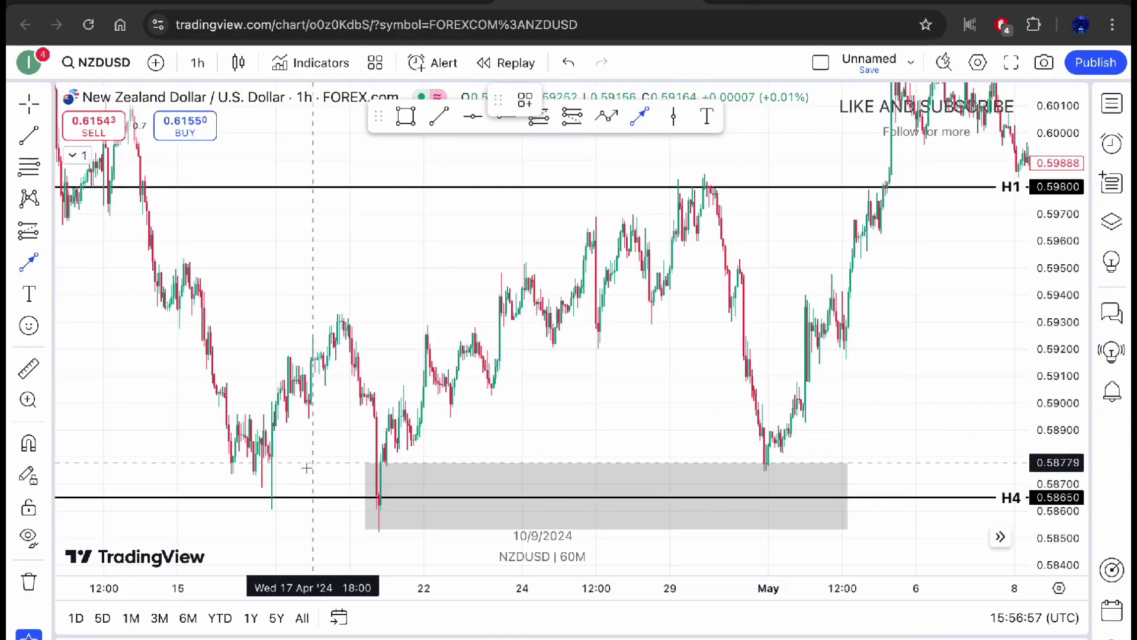
click(241, 556)
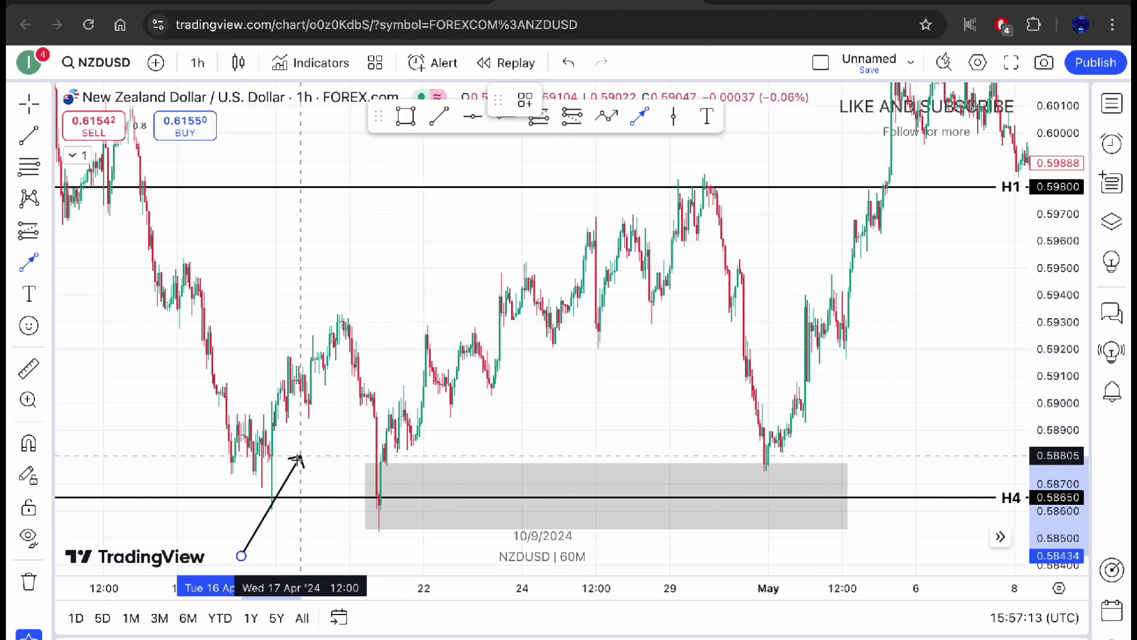
click(300, 481)
click(787, 101)
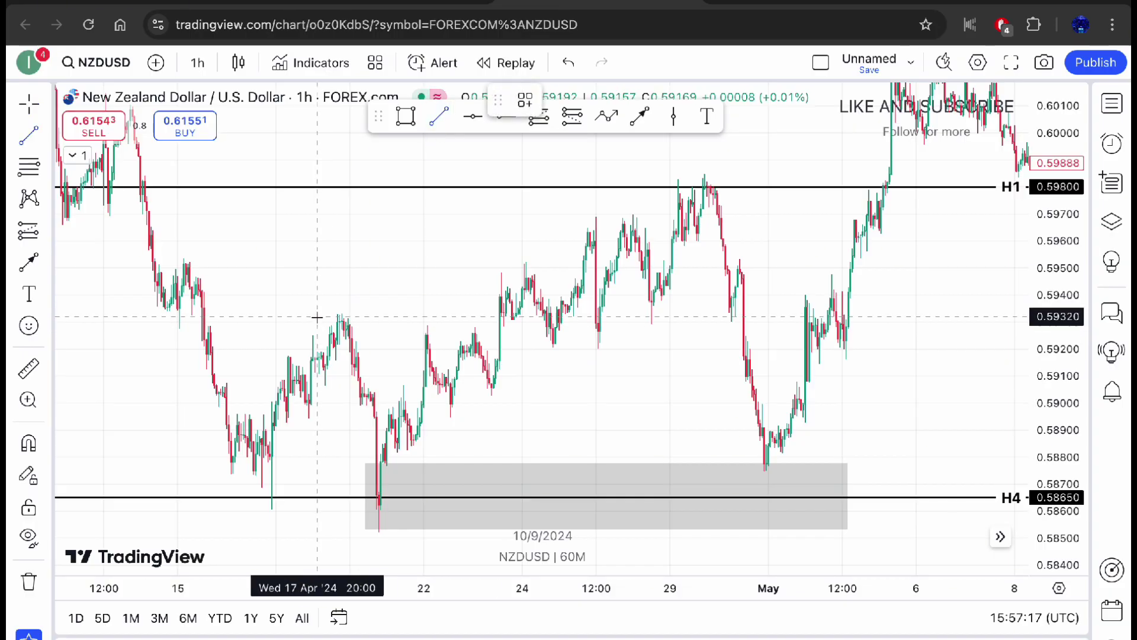
Draw a nearly horizontal trend line across the 18 April swing high at about 0.5934, running from 17 to 23 April.
click(494, 310)
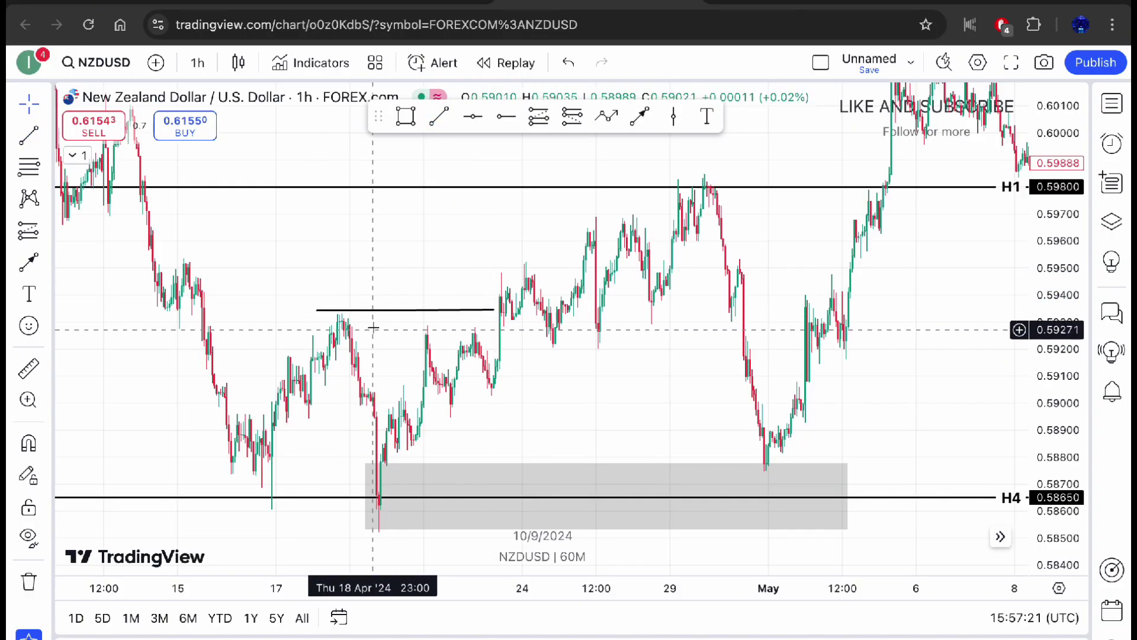
drag(379, 320, 373, 319)
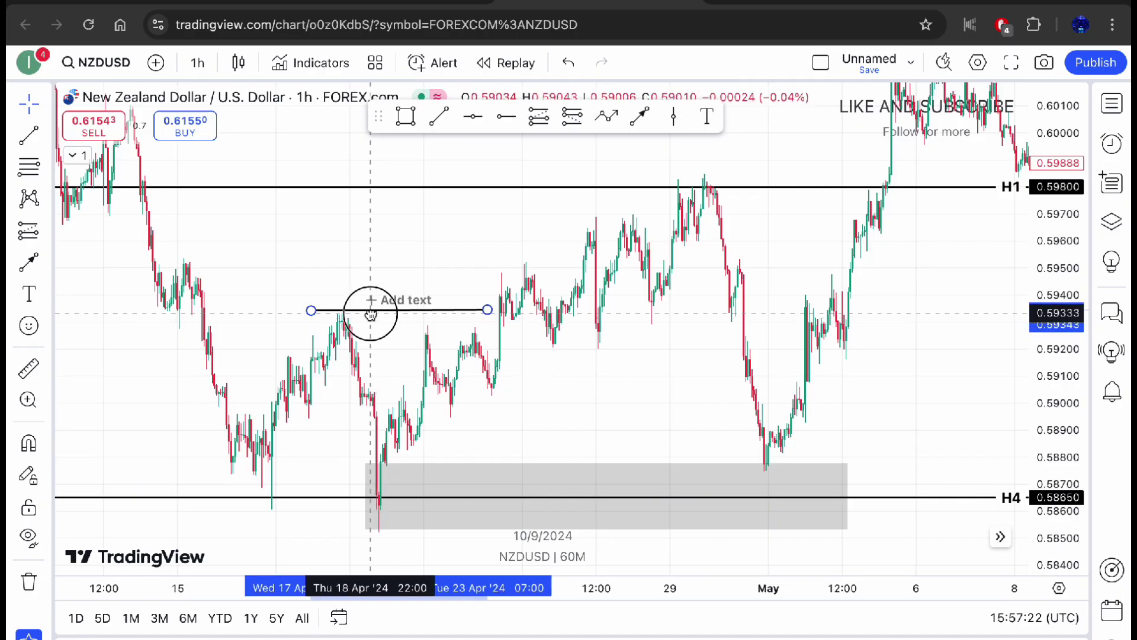
click(639, 119)
click(596, 440)
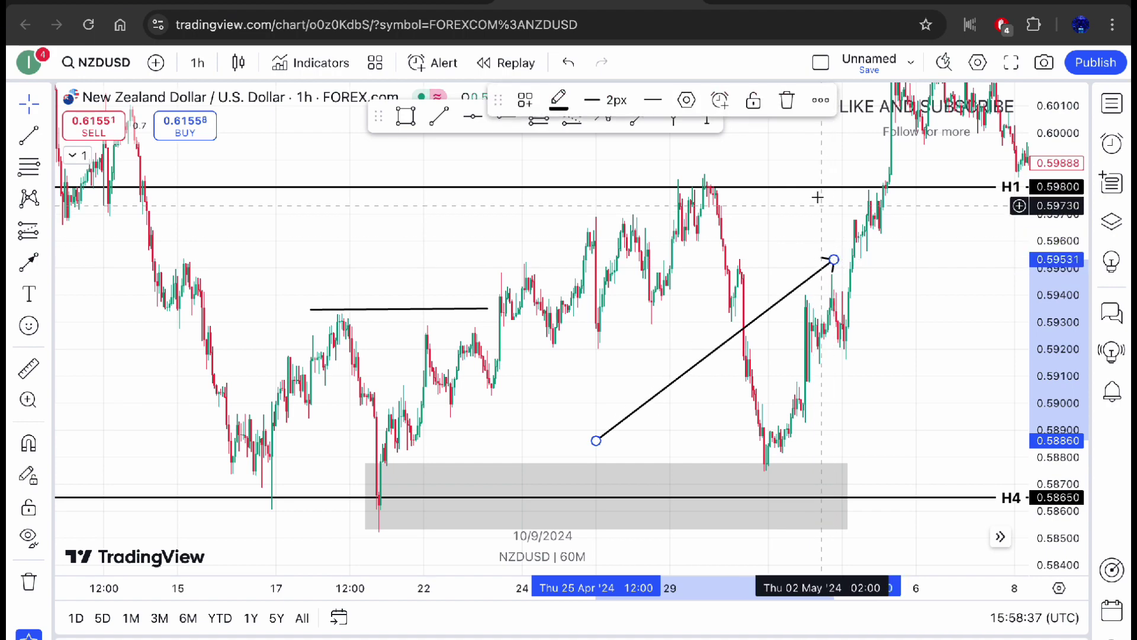
click(788, 99)
drag(775, 255, 673, 302)
click(570, 211)
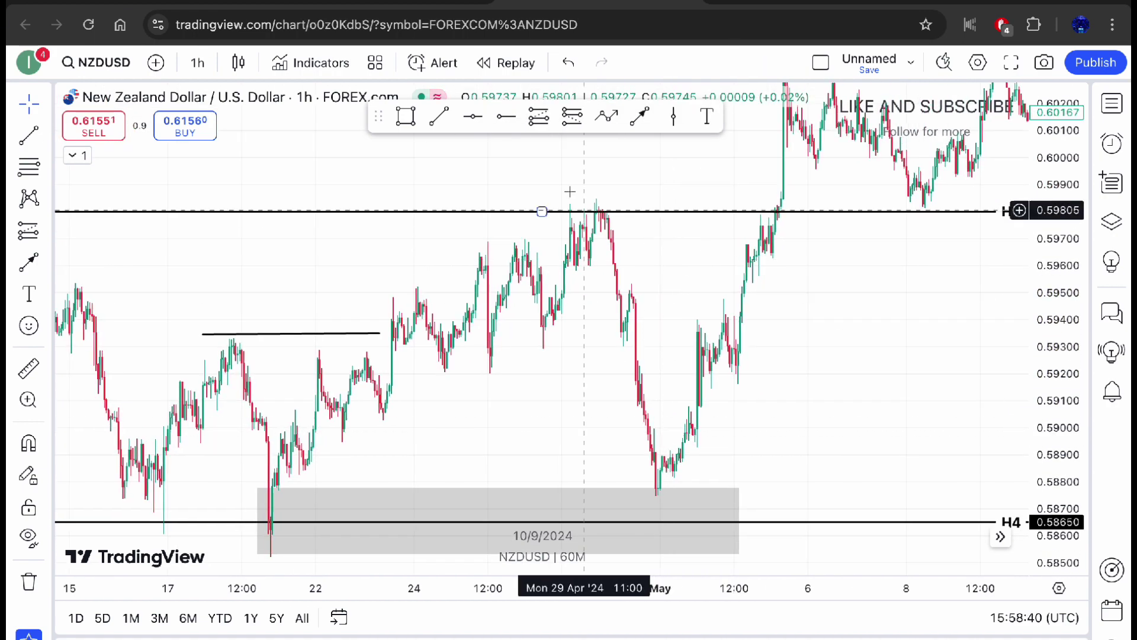
click(796, 360)
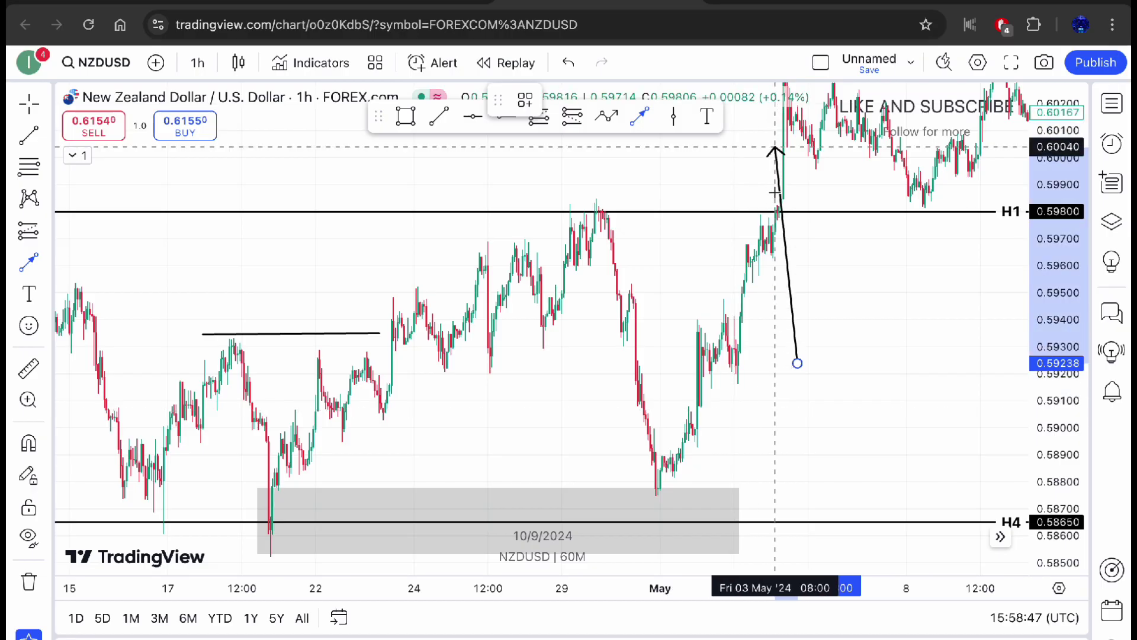
click(788, 297)
key(ctrl+z)
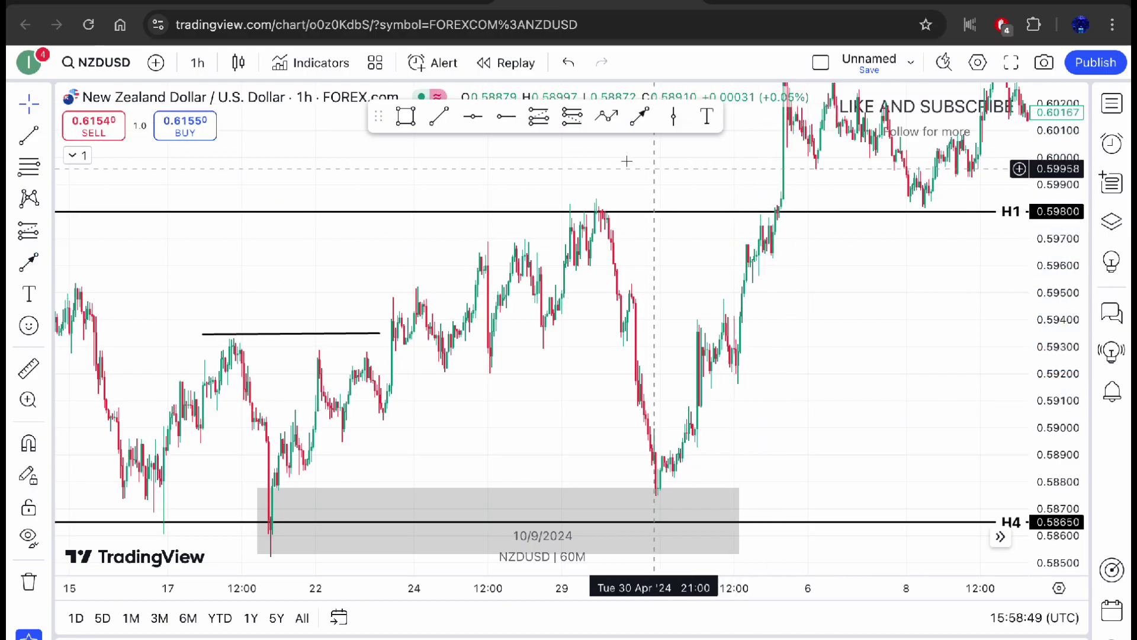
Shade a zone at the 30 April swing low, from about 0.5876 to 0.5899, extending to about 9 May.
click(407, 119)
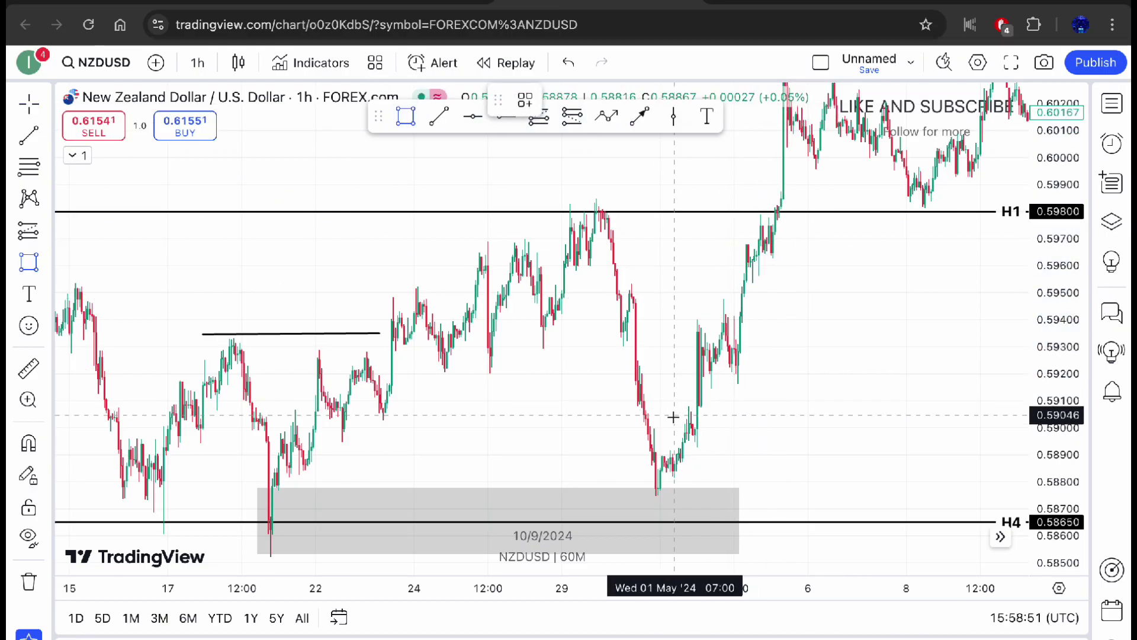
mouse_move(654, 426)
mouse_down()
mouse_move(846, 487)
mouse_move(956, 492)
mouse_up()
click(837, 292)
drag(838, 292, 636, 318)
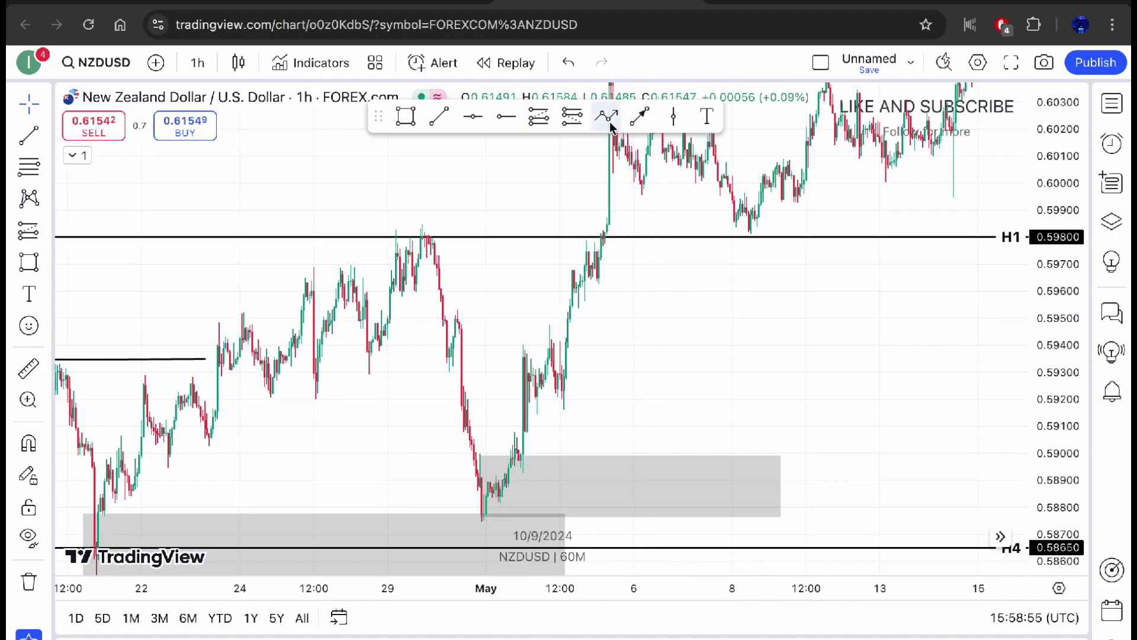
click(644, 114)
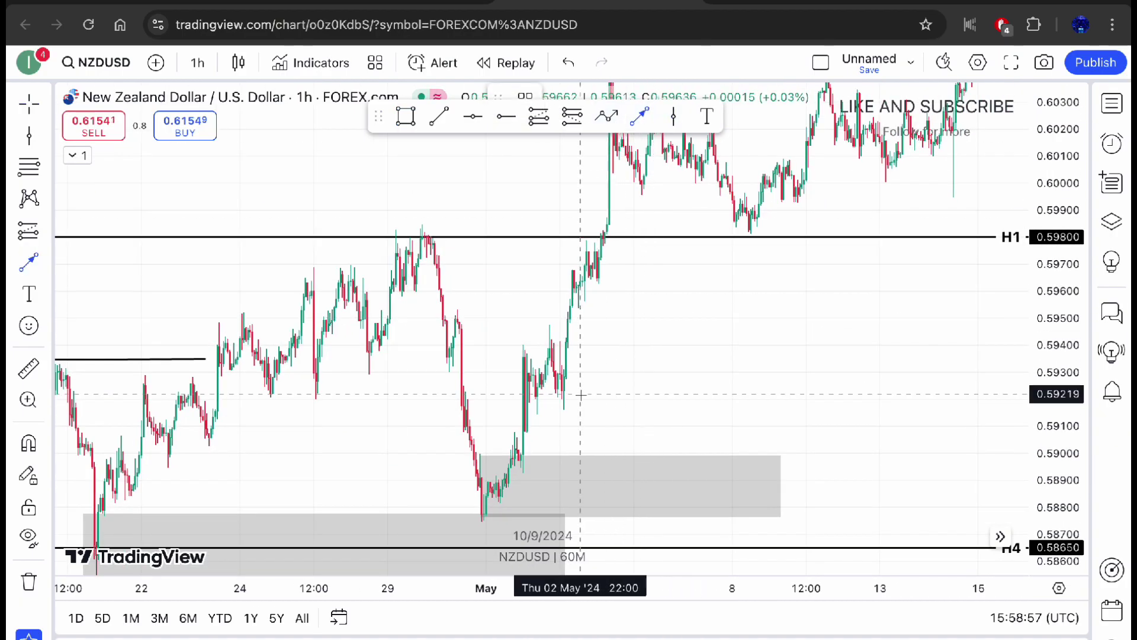
click(580, 396)
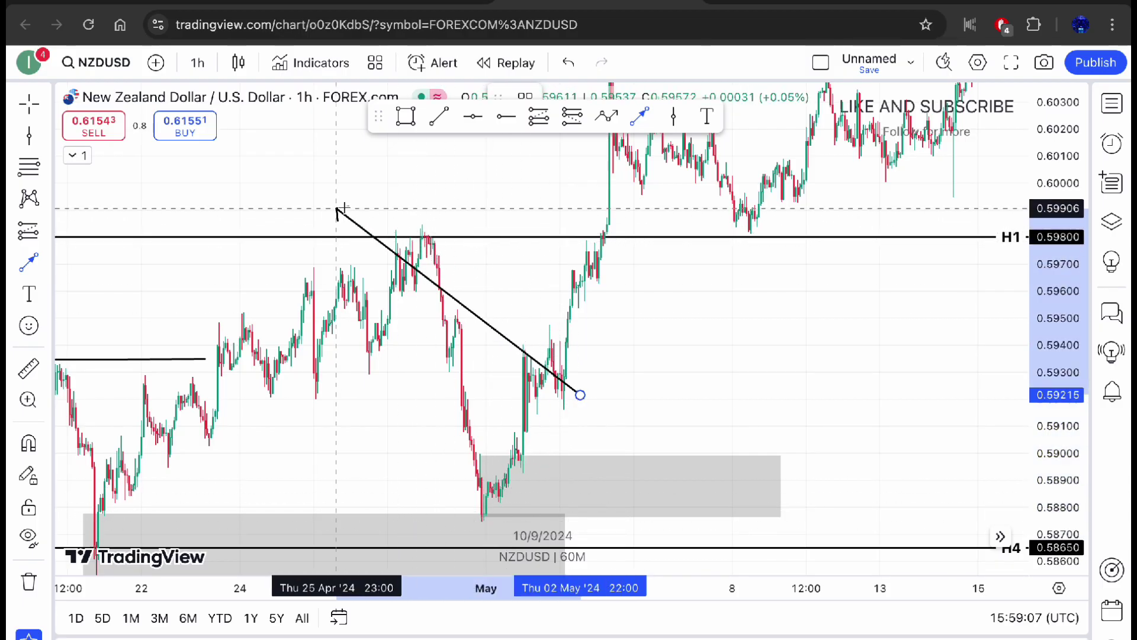
click(672, 278)
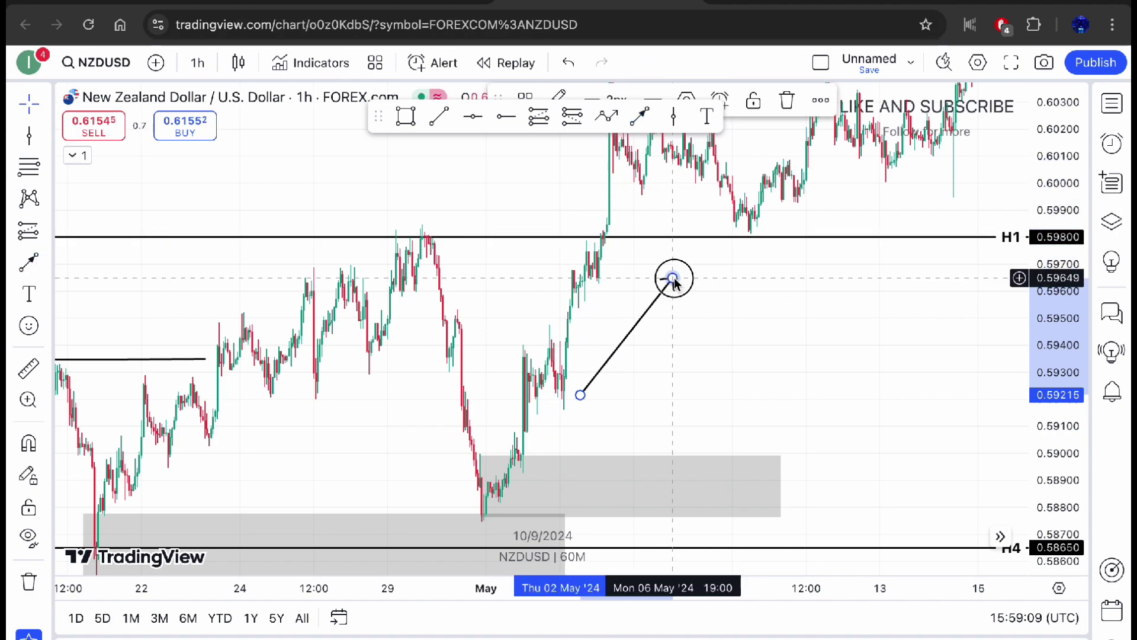
click(787, 101)
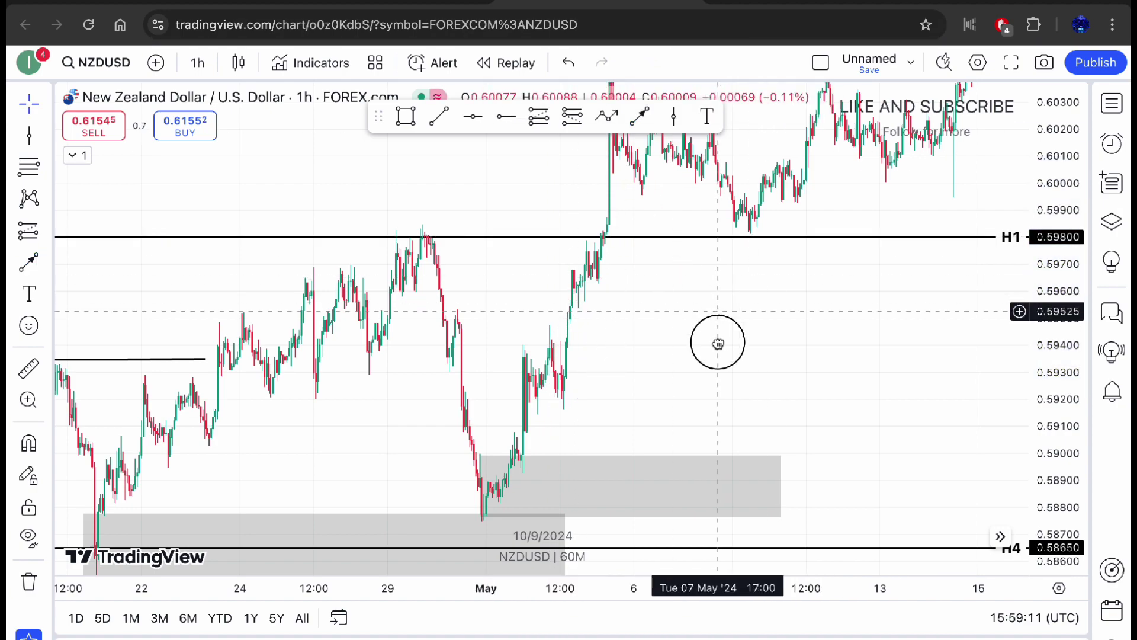
Draw a horizontal trend line across the 29 April swing high at about 0.59854, running from 29 April to 3 May.
click(436, 113)
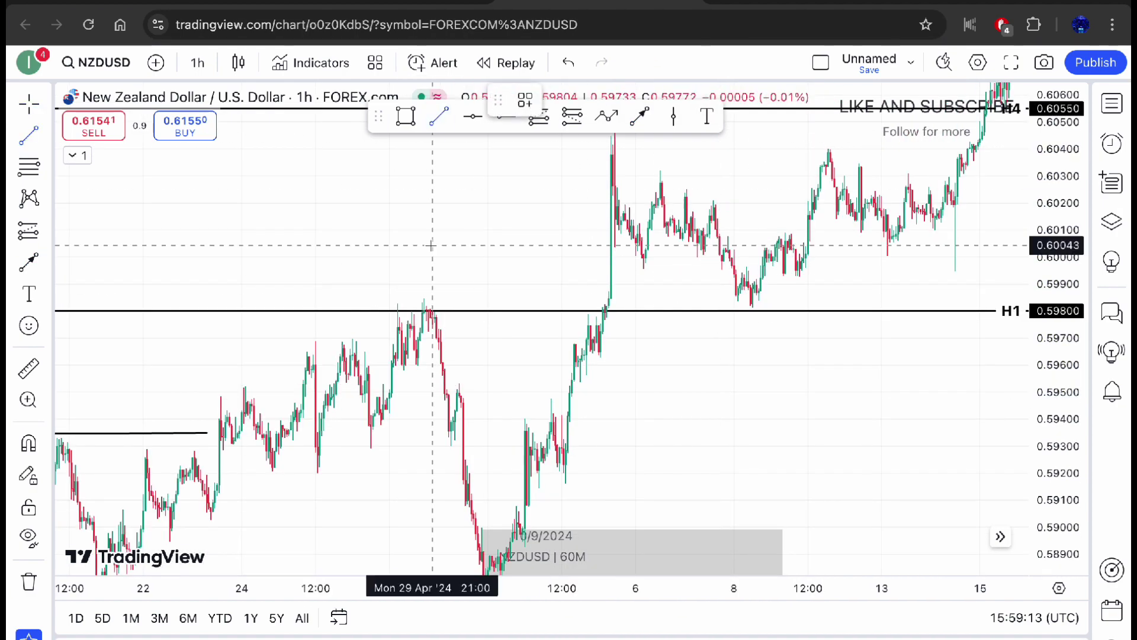
click(414, 296)
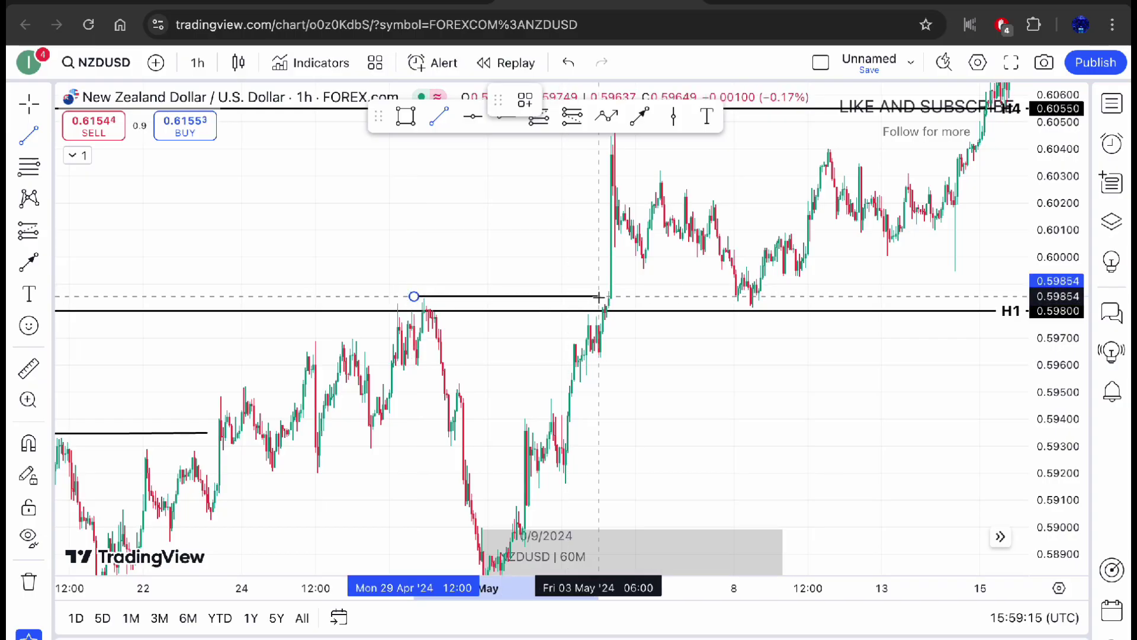
click(601, 298)
scroll(629, 376, down, 3)
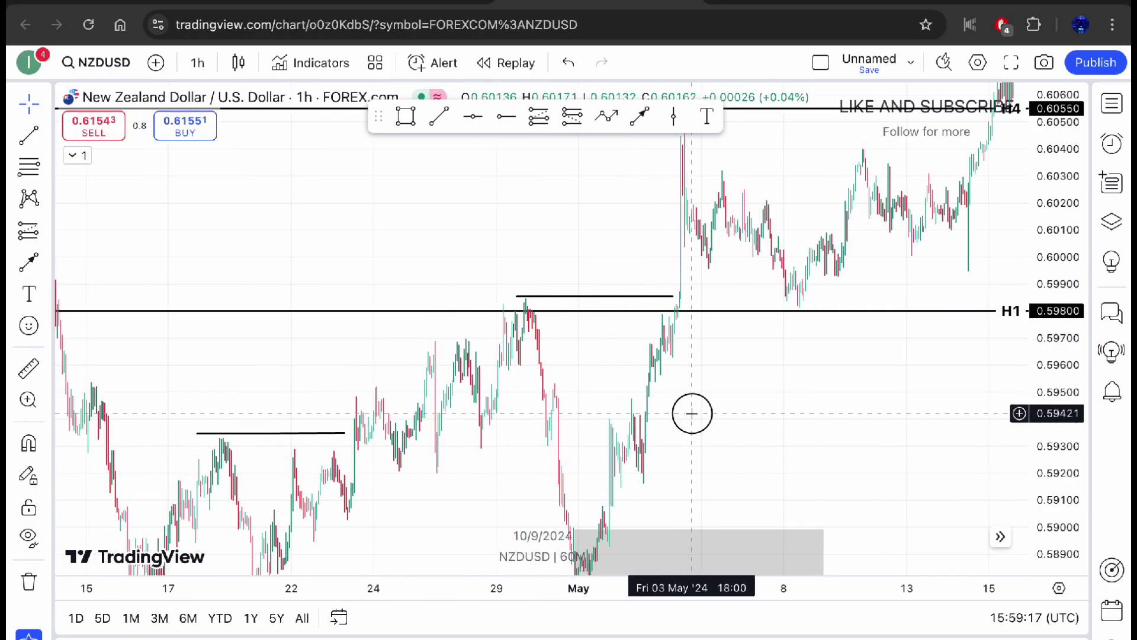
drag(691, 411, 567, 290)
drag(1051, 266, 1051, 336)
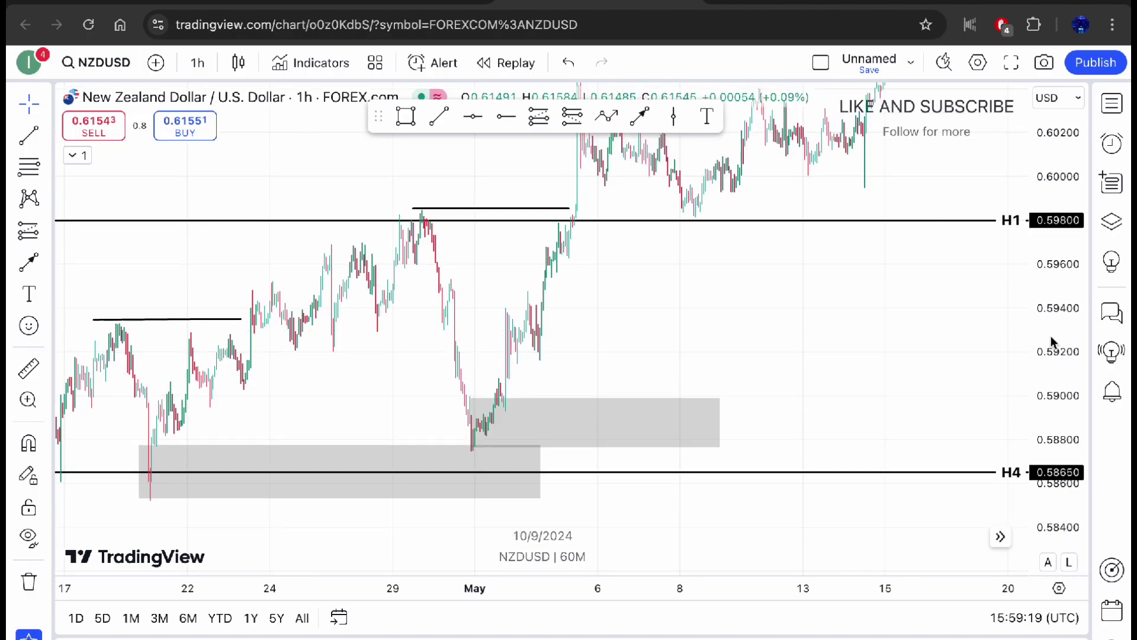
scroll(841, 317, up, 1)
scroll(841, 317, up, 1)
scroll(678, 310, left, 5)
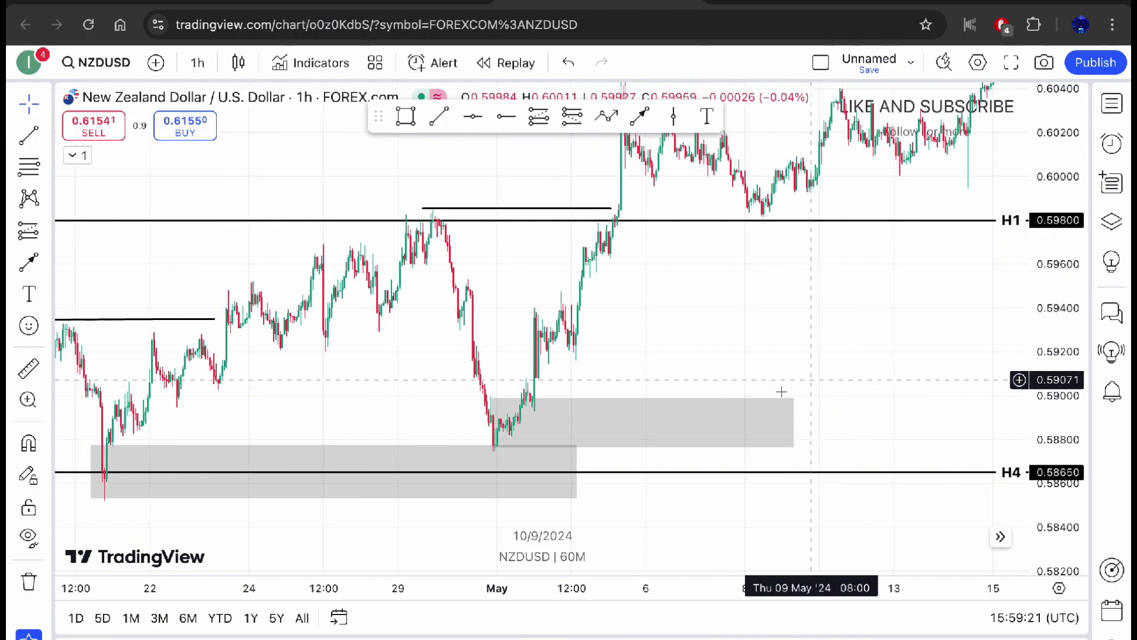
Draw a gently rising arrow beneath the early May price action, starting from about 0.59533 on 2 May.
drag(607, 355, 667, 380)
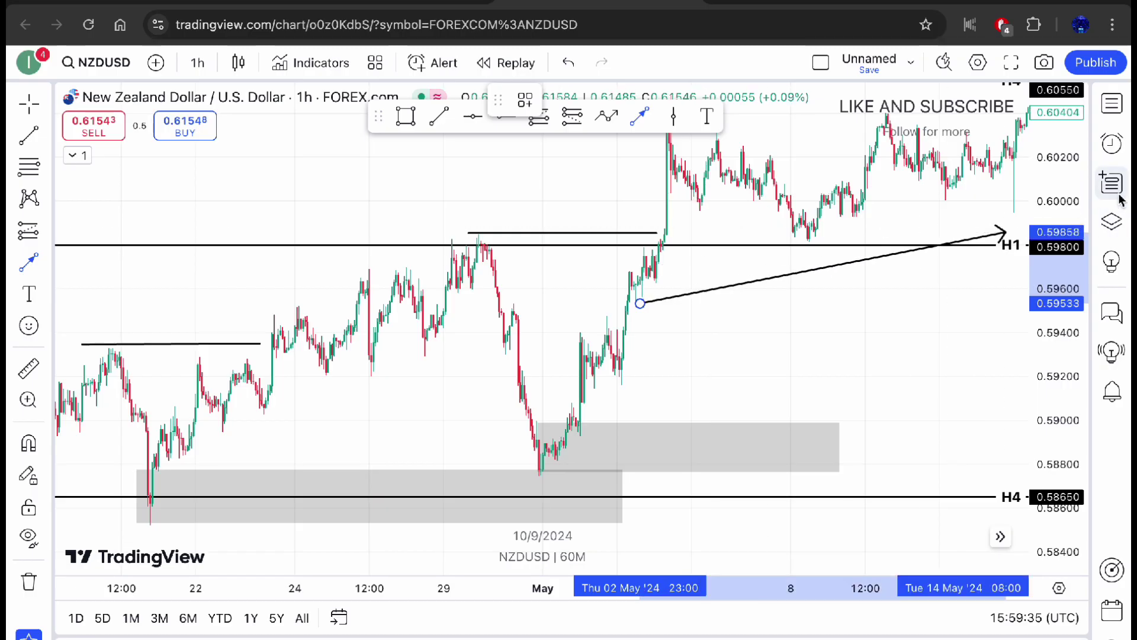
scroll(1075, 200, down, 5)
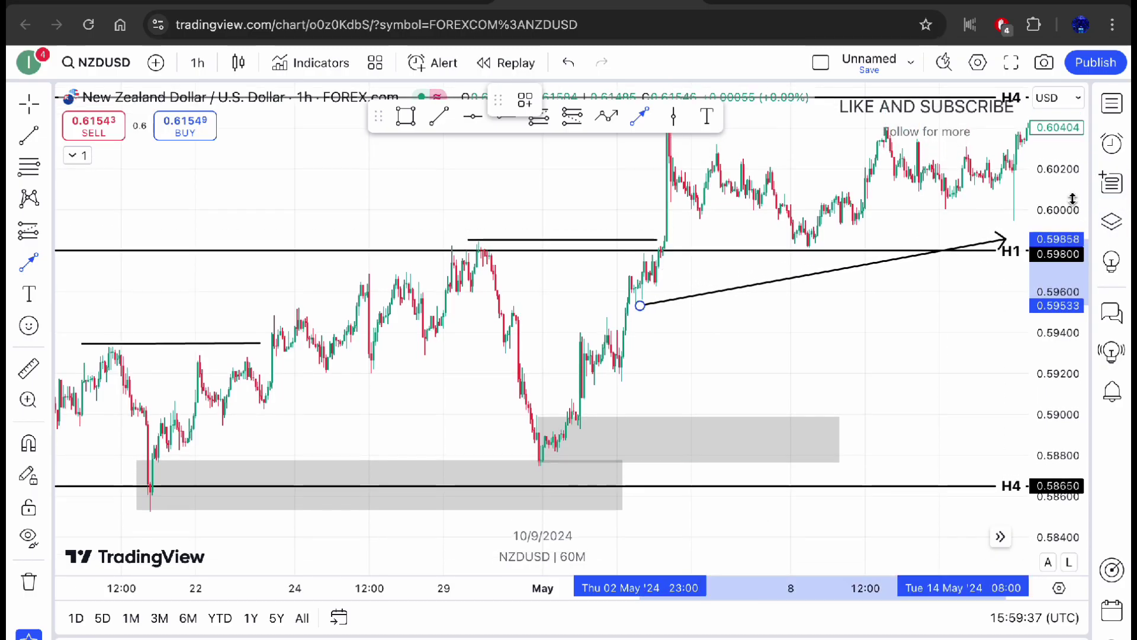
scroll(1074, 200, down, 2)
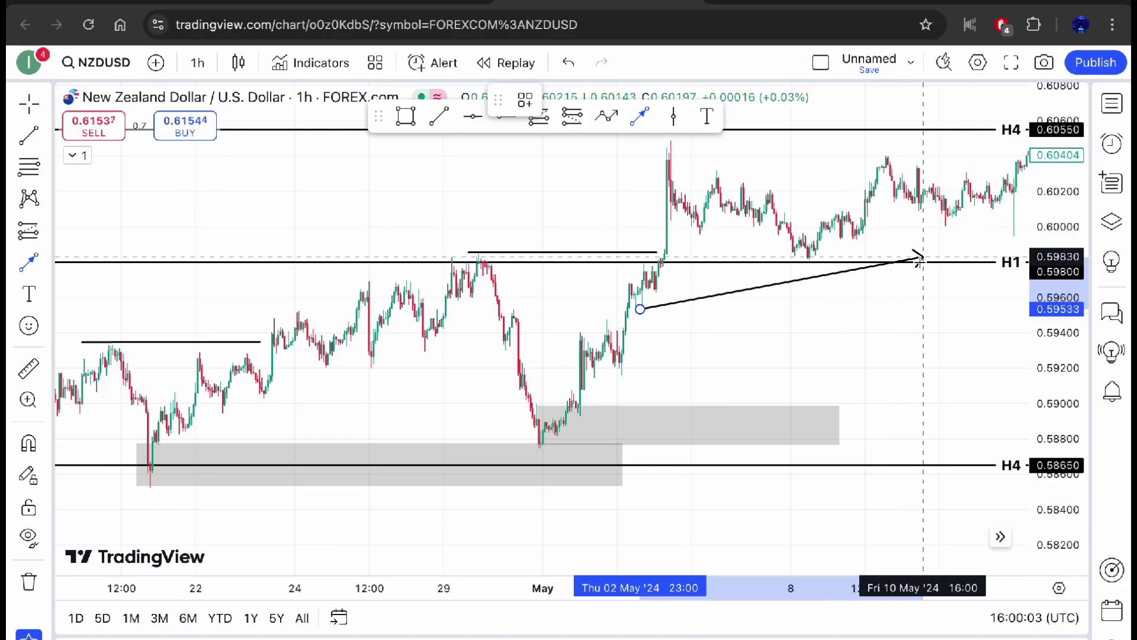
click(891, 286)
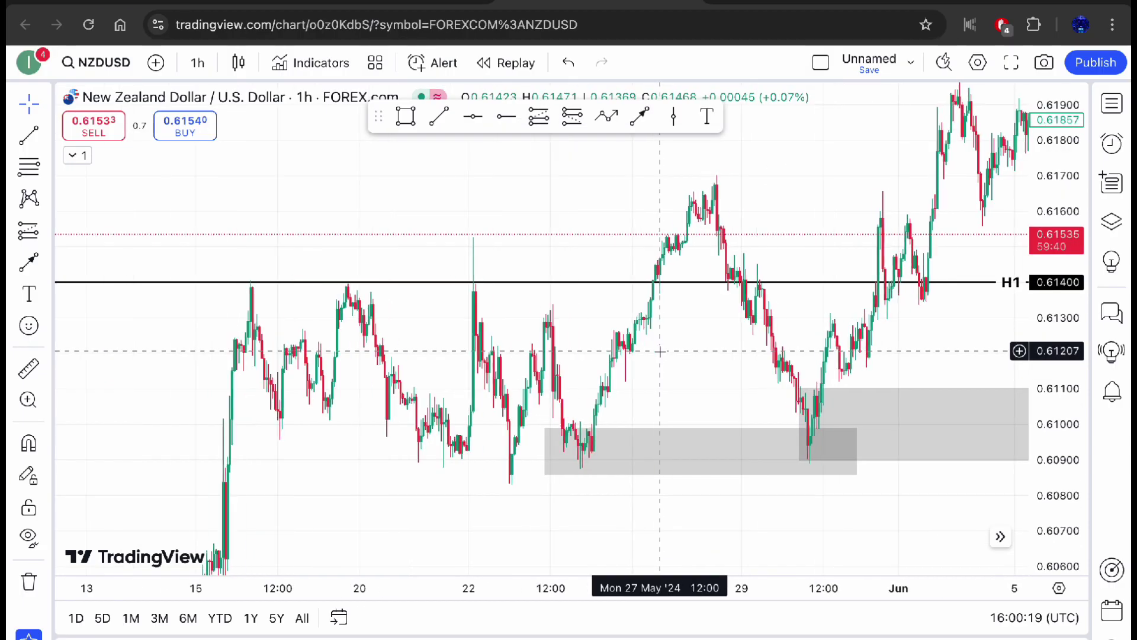
Shade the sideways range with a rectangle from 15 to 24 May, between about 0.61464 and 0.60810.
scroll(660, 351, up, 2)
drag(660, 349, 627, 349)
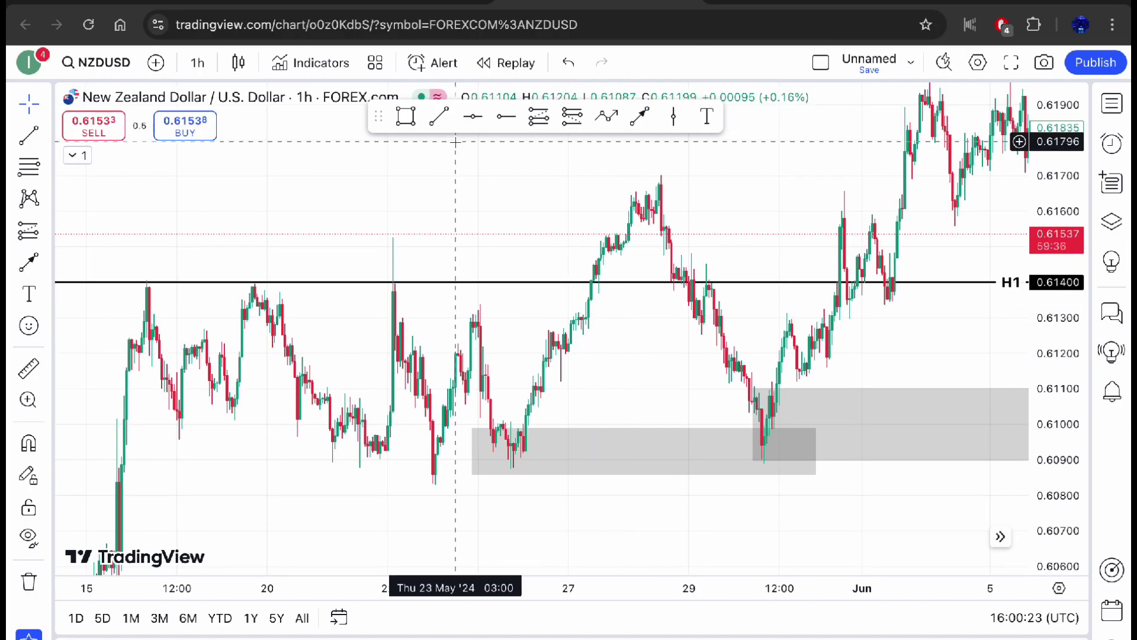
click(405, 116)
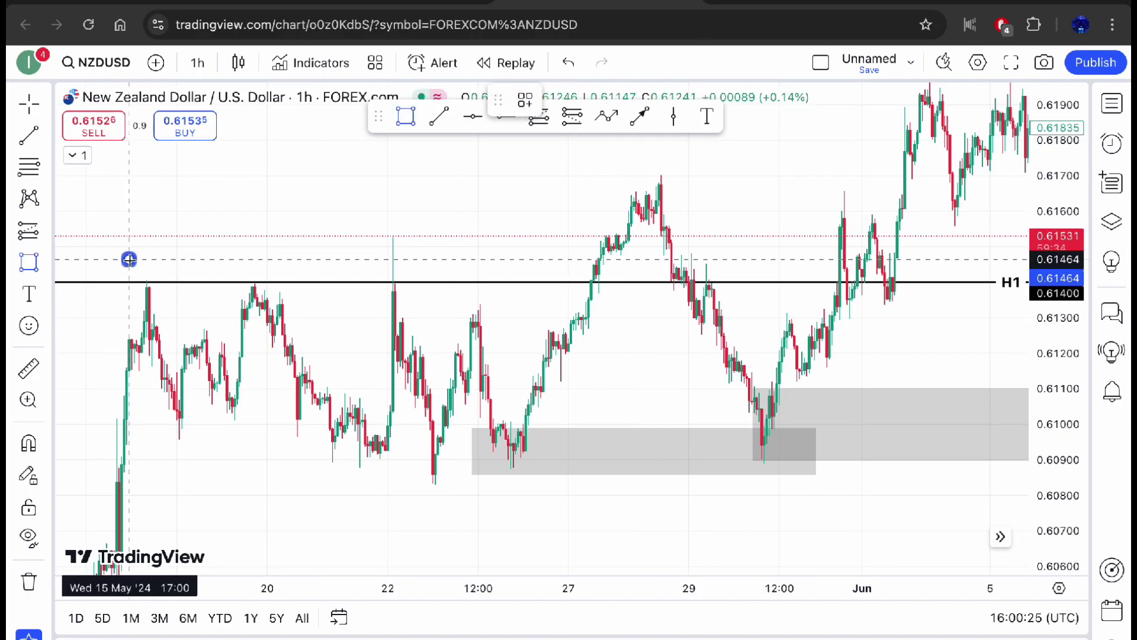
mouse_move(129, 259)
mouse_down()
mouse_move(444, 489)
mouse_move(554, 494)
mouse_up()
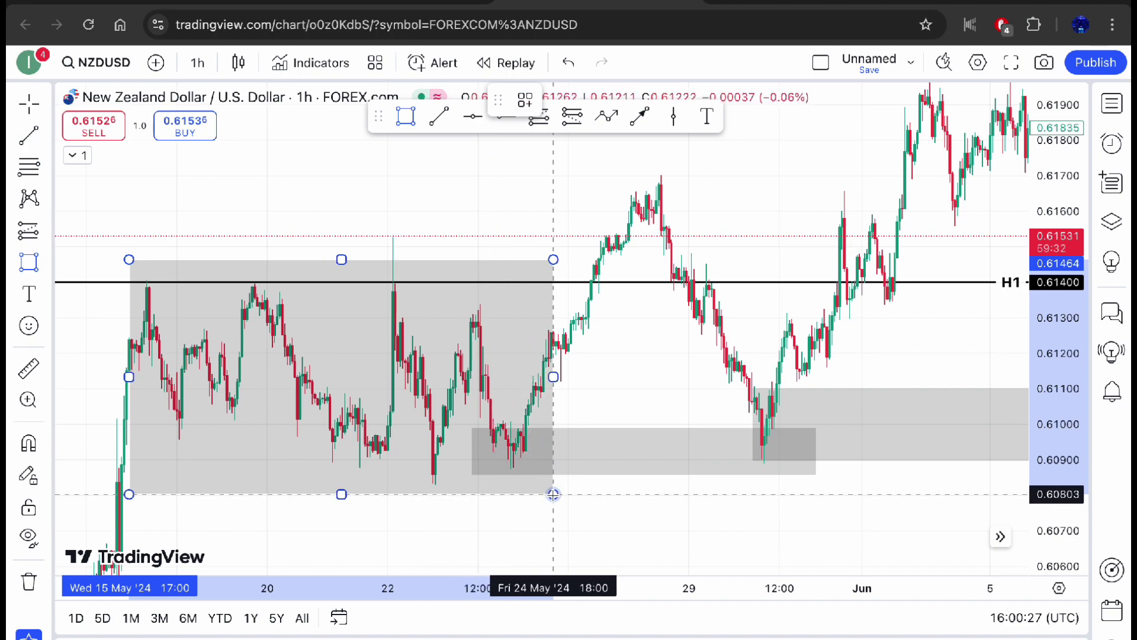
click(356, 533)
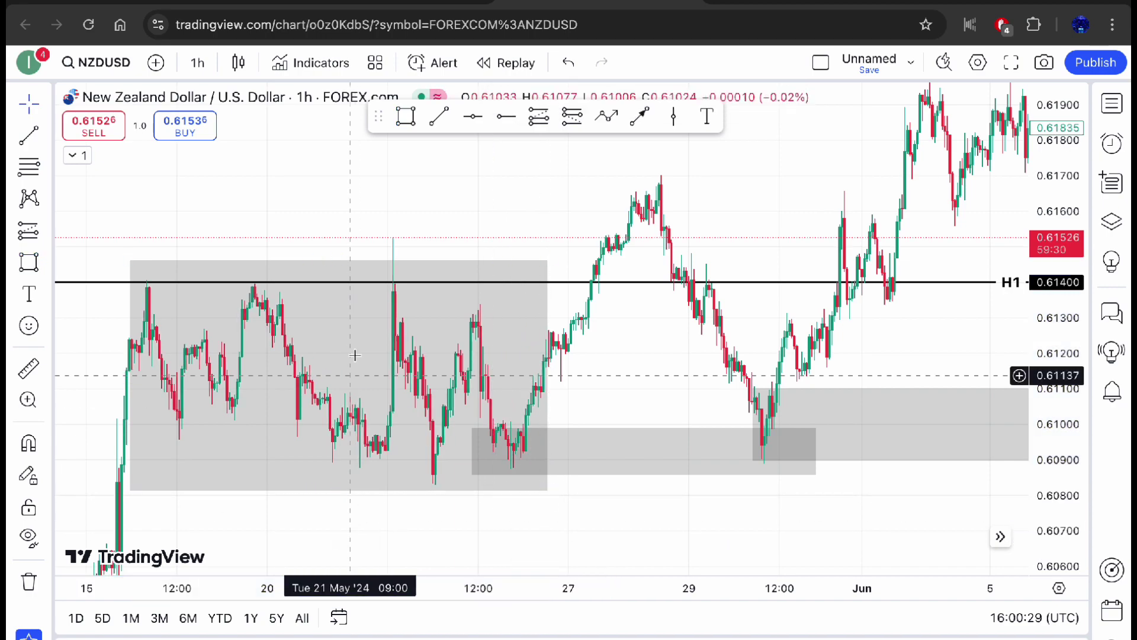
Draw two horizontal arrows along the shaded May range, one above it at about 0.6151 and one below at about 0.60748.
drag(247, 242, 528, 242)
click(638, 118)
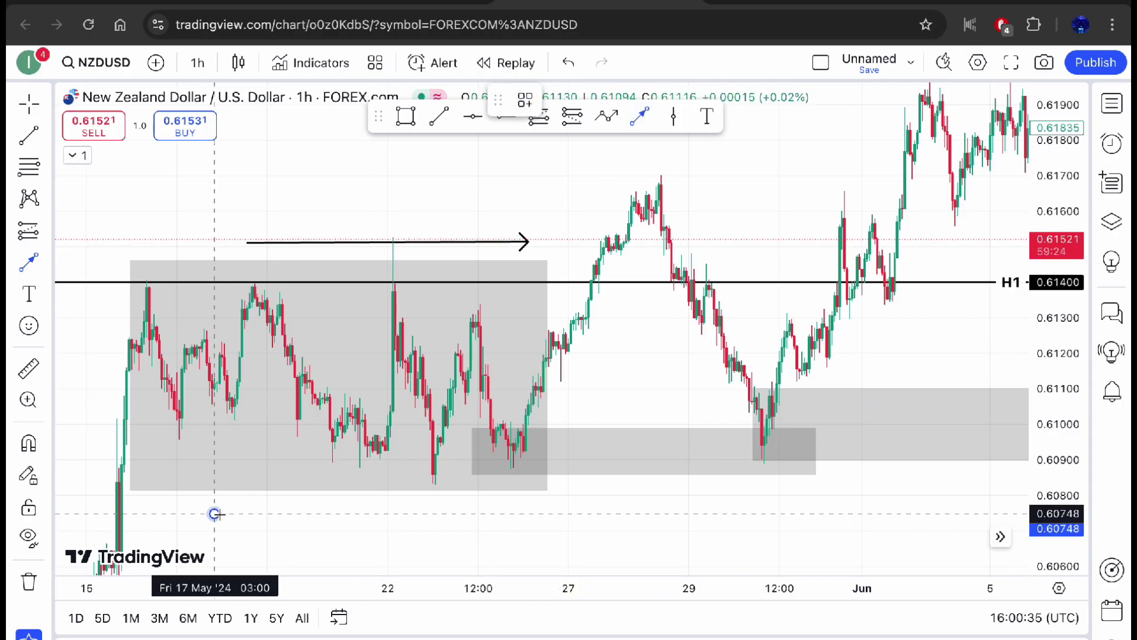
drag(214, 513, 450, 514)
drag(518, 508, 503, 508)
scroll(503, 507, down, 2)
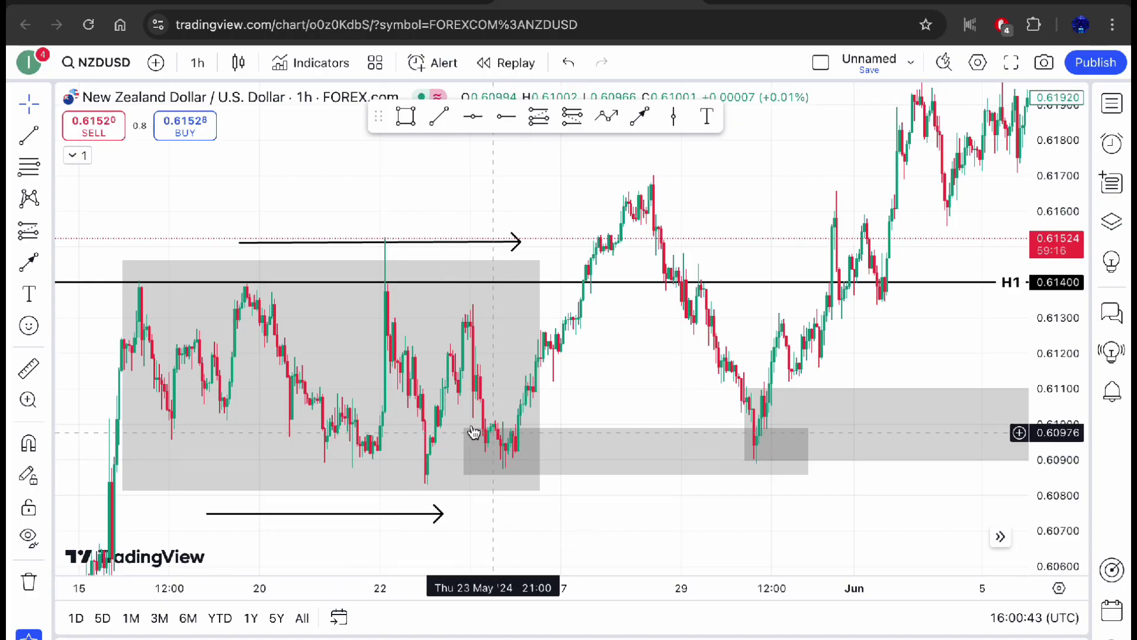
scroll(538, 406, up, 2)
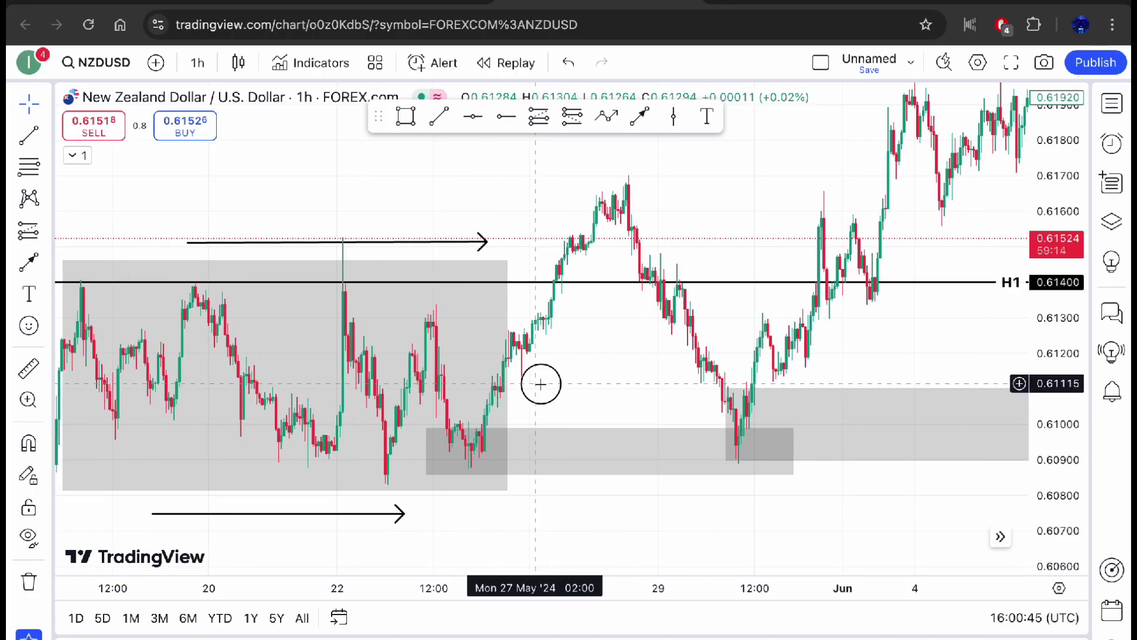
drag(541, 384, 635, 382)
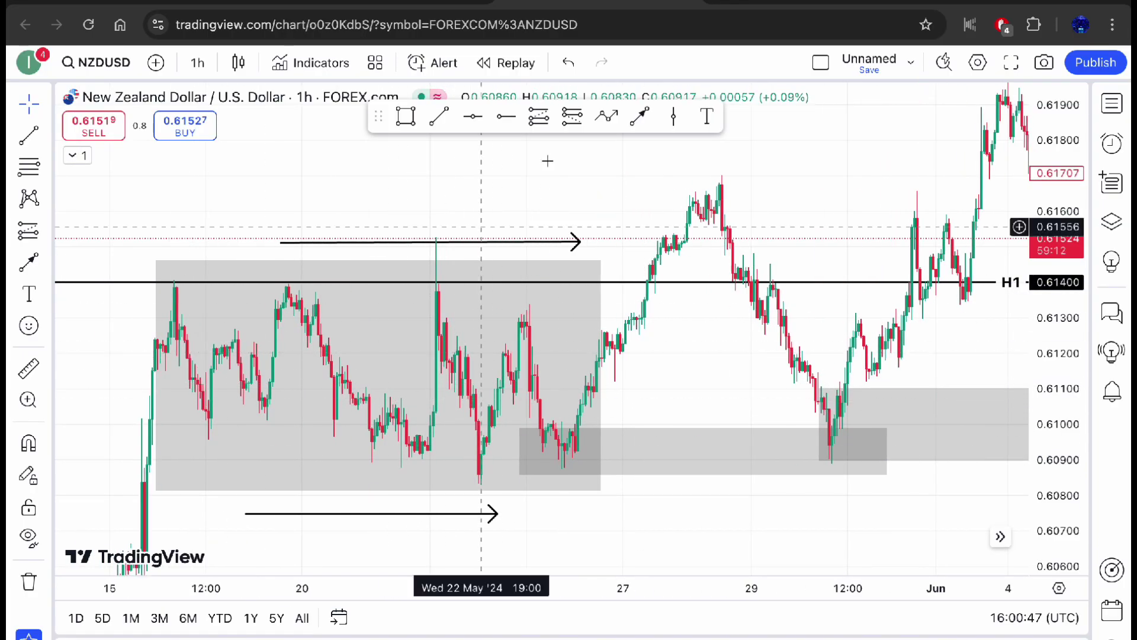
click(274, 478)
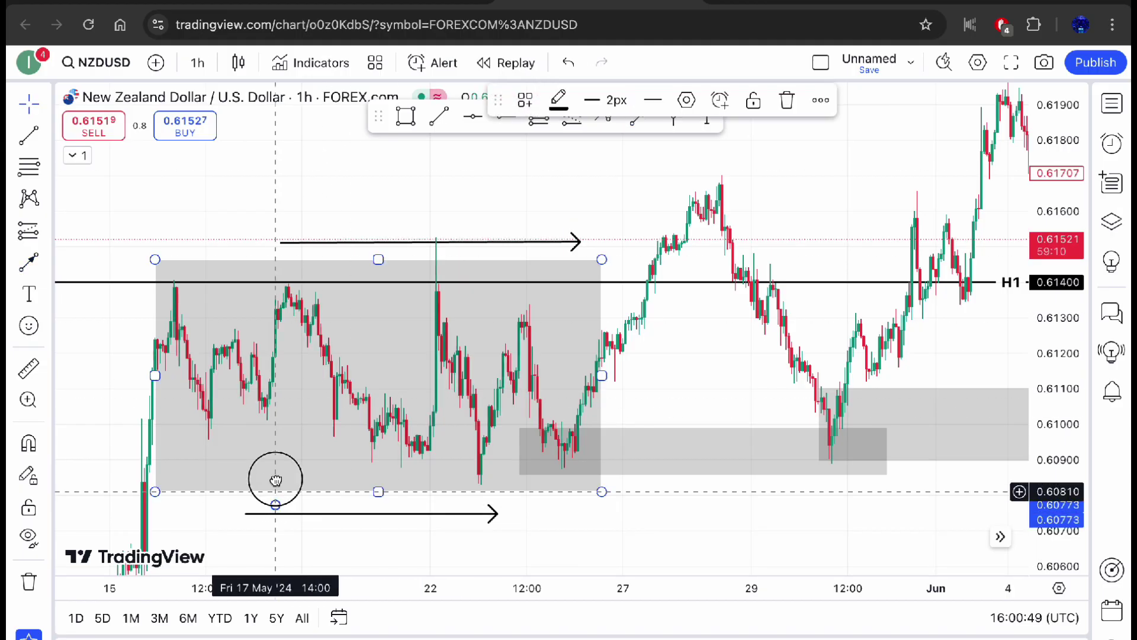
drag(274, 478, 247, 447)
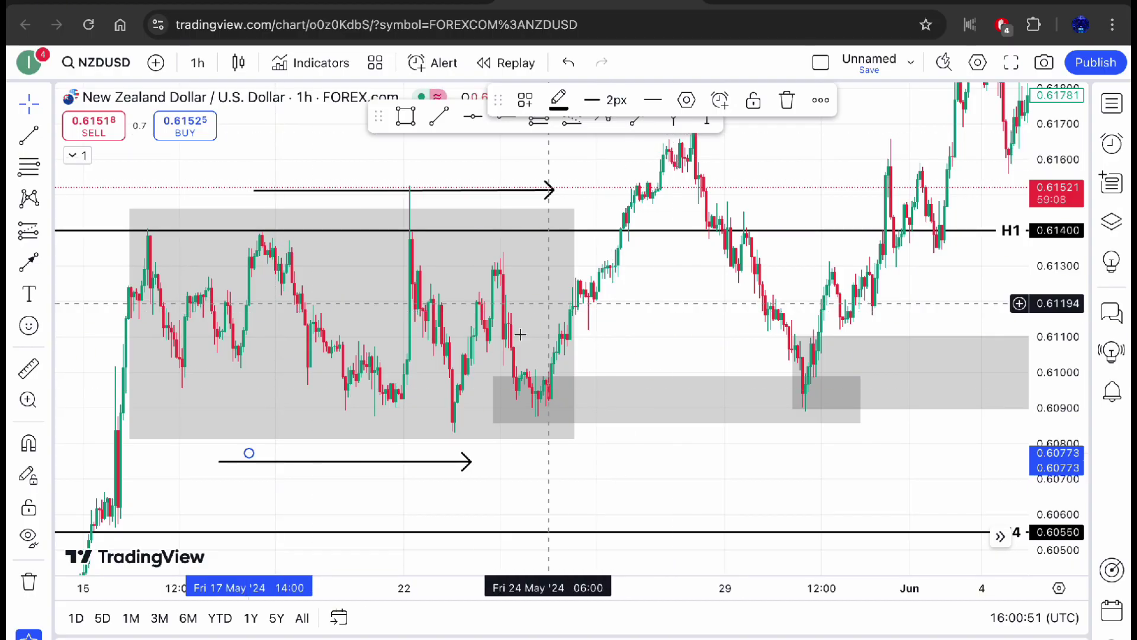
click(784, 99)
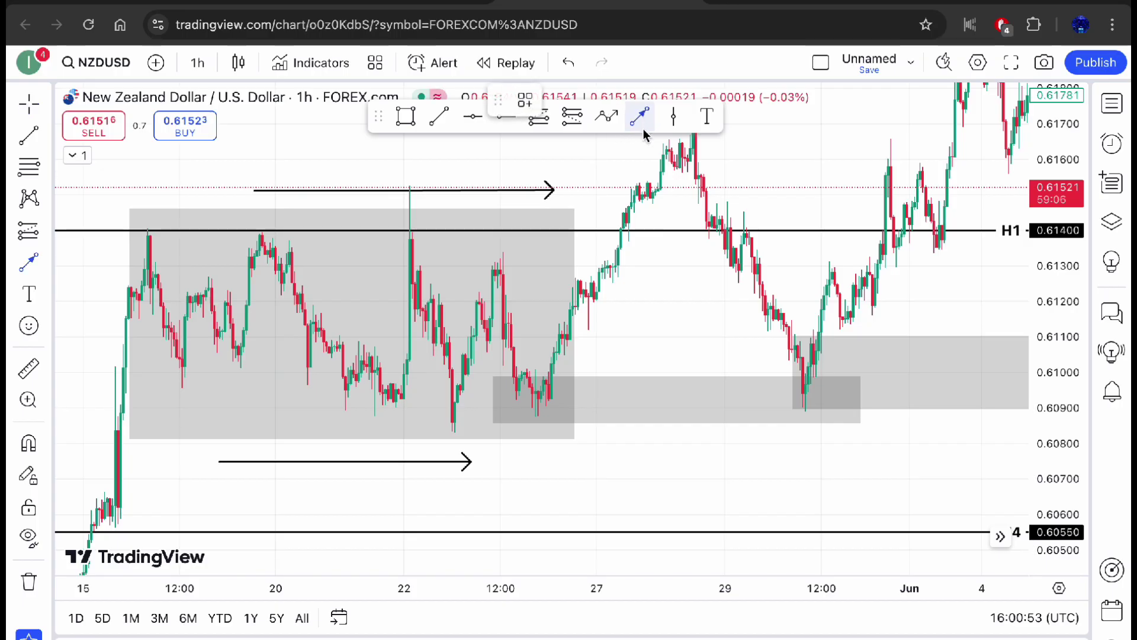
drag(504, 539, 555, 380)
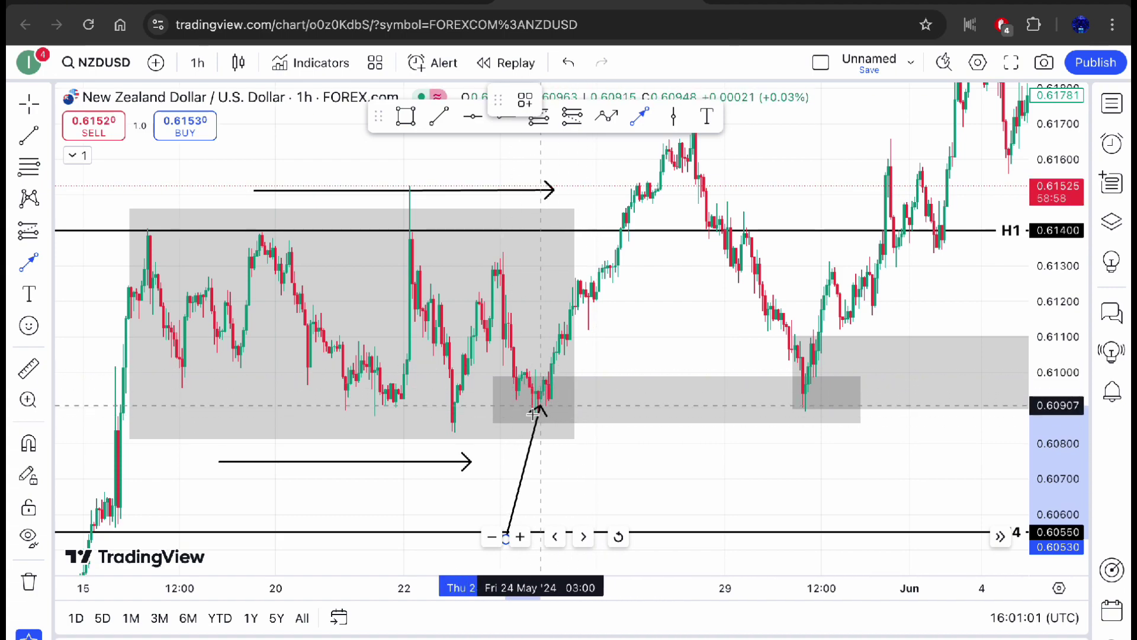
drag(534, 413, 519, 396)
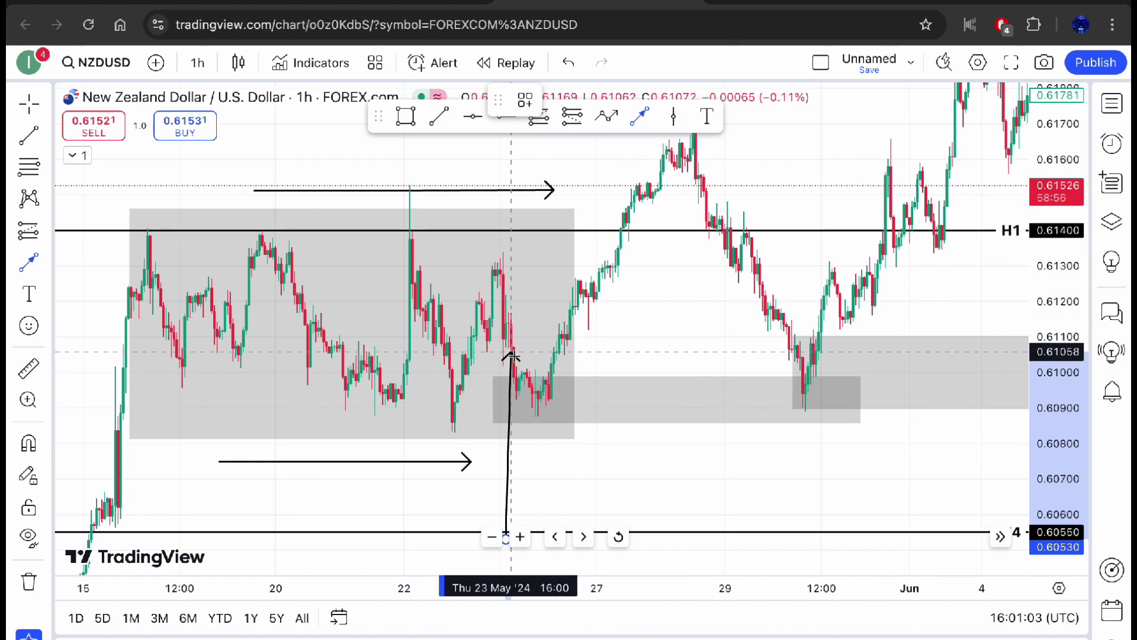
drag(512, 356, 570, 413)
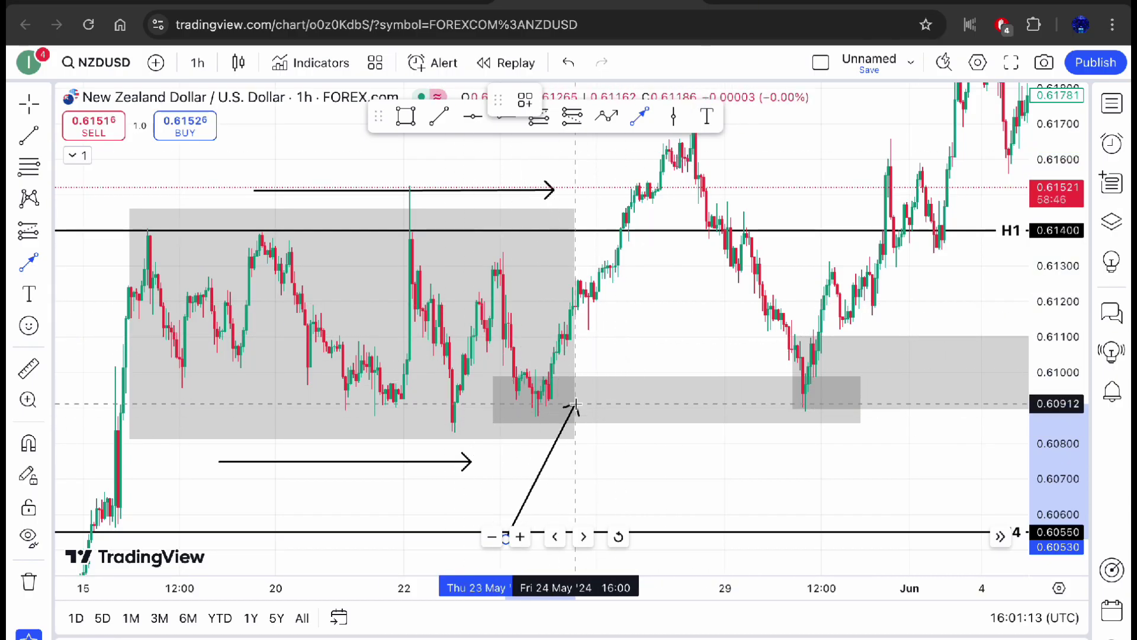
drag(531, 424, 604, 260)
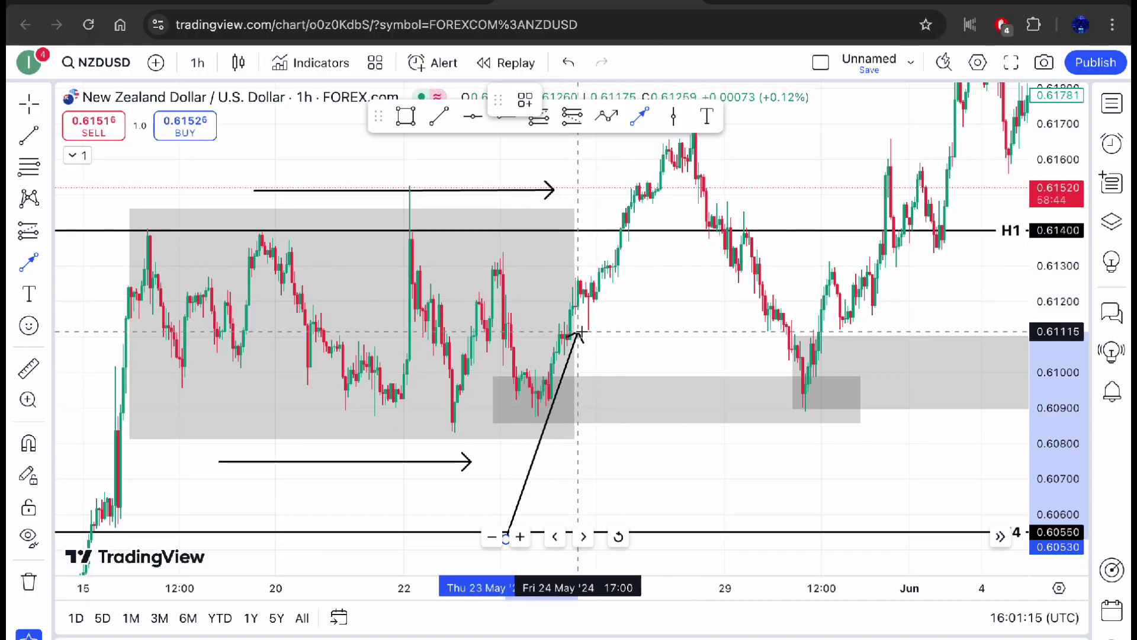
drag(686, 323, 1002, 285)
mouse_move(1081, 282)
mouse_down()
mouse_move(1082, 301)
mouse_move(693, 231)
mouse_move(553, 417)
mouse_up()
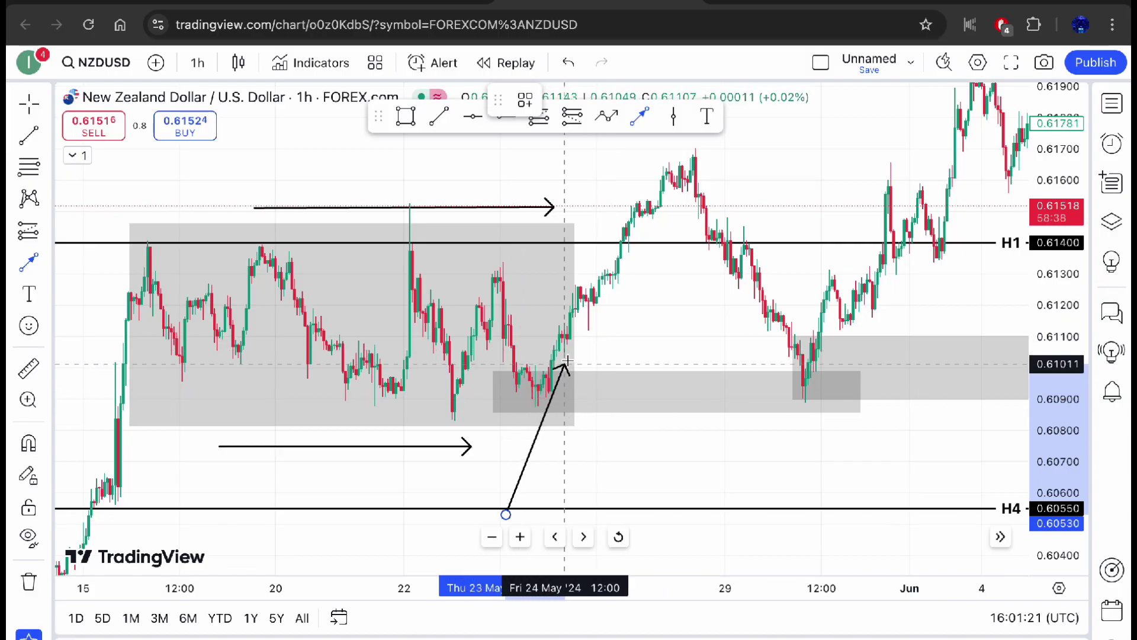
drag(564, 363, 519, 410)
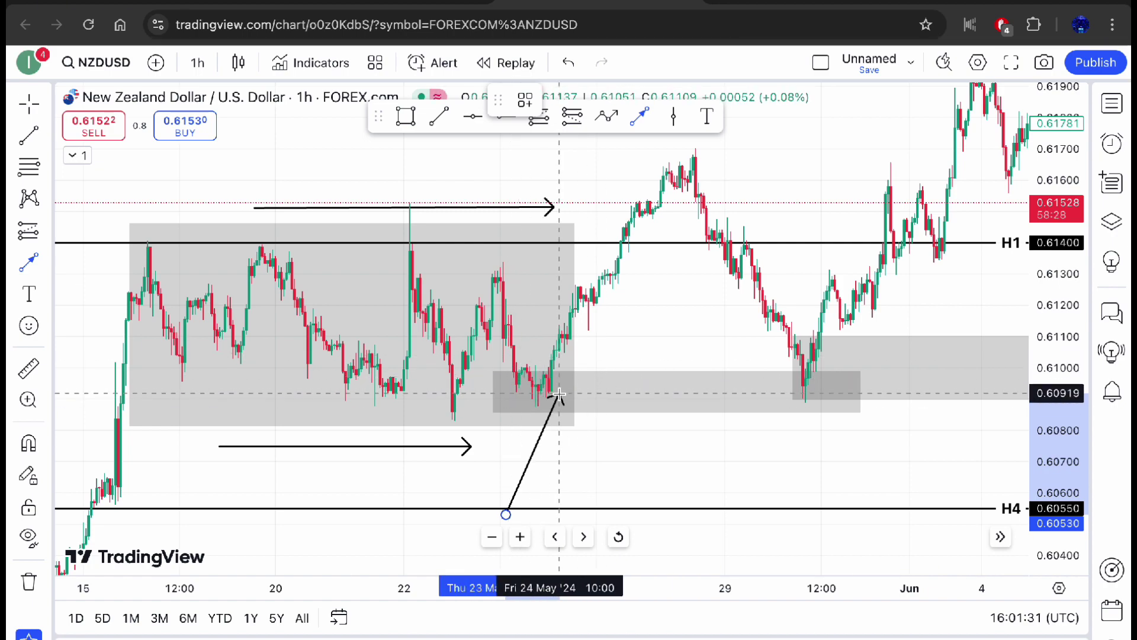
drag(540, 404, 593, 362)
Draw a short downward arrow under the 28 May price action, from about 0.61189 to 0.61062.
drag(531, 389, 809, 422)
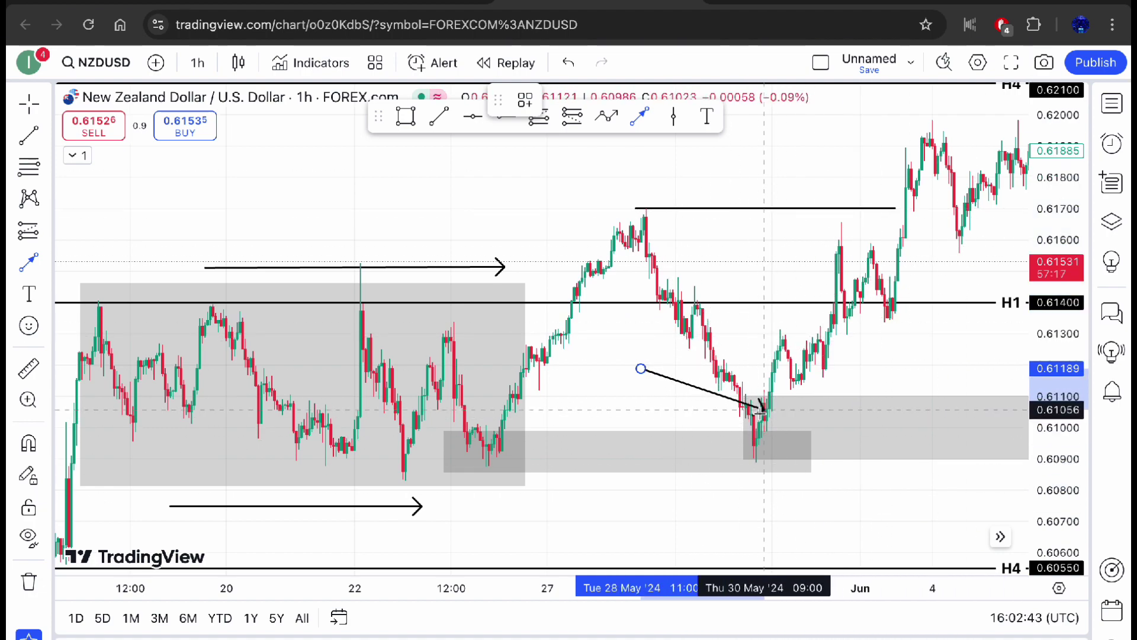
click(618, 408)
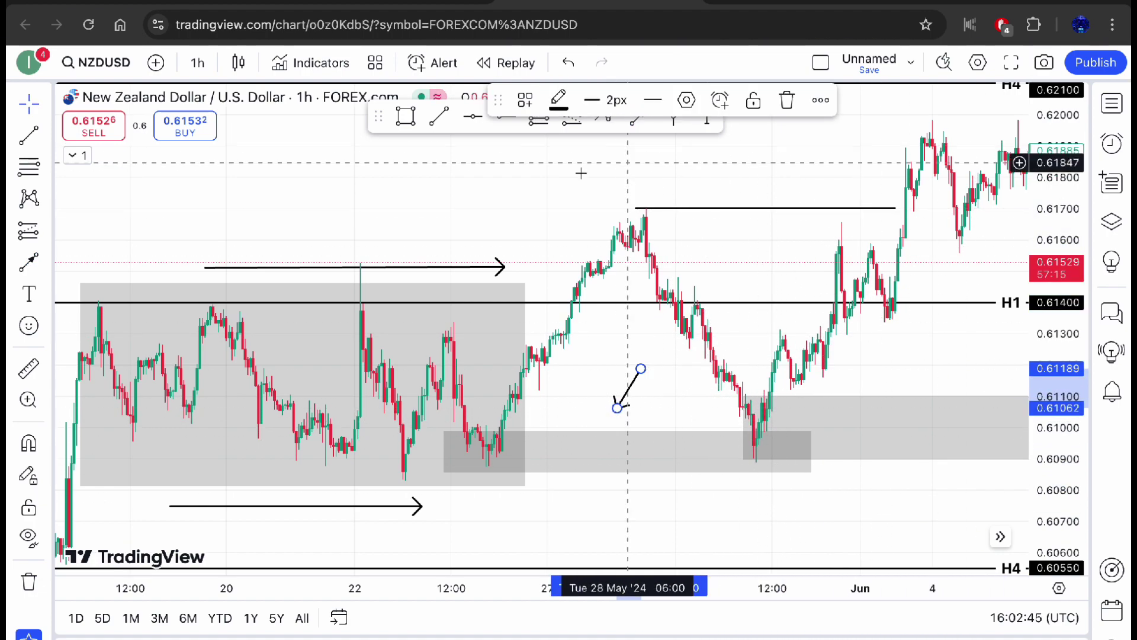
Draw a horizontal trend line above the range's spike high at about 0.61538, from 21 to 27 May, and delete the arrow above the range.
click(349, 259)
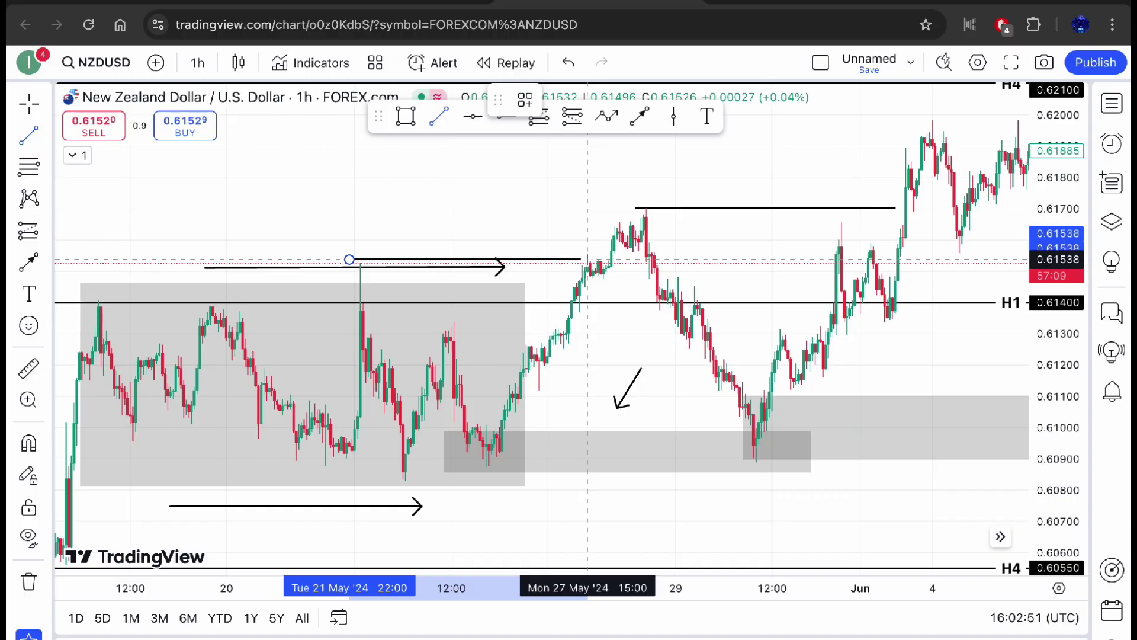
click(574, 265)
click(496, 271)
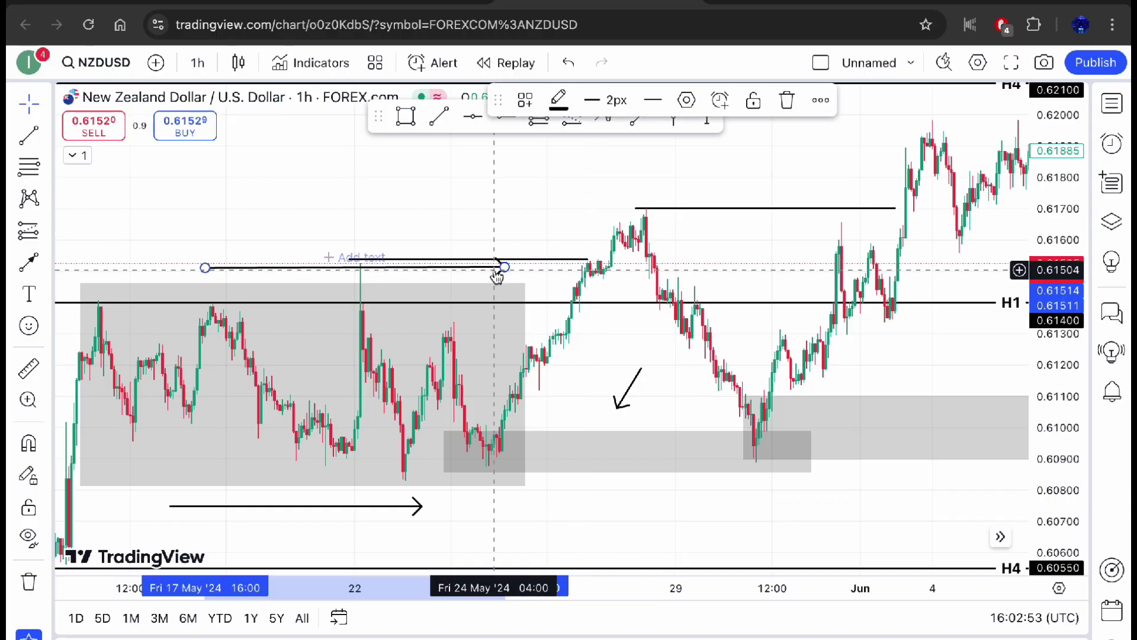
key(Delete)
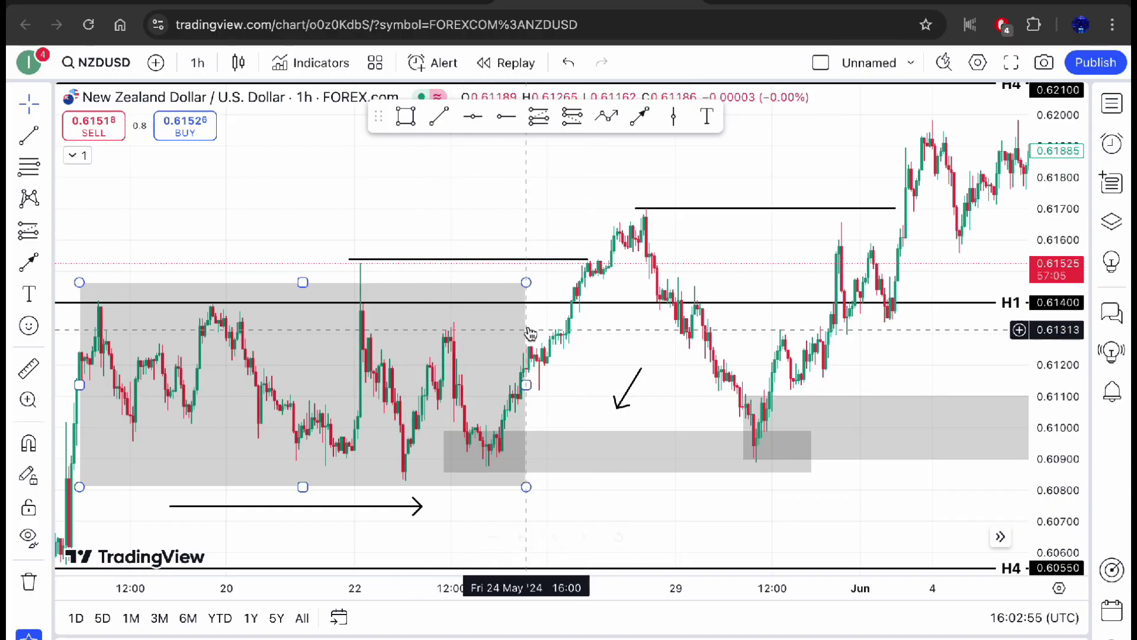
Delete the short downward arrow under the 28 May price action.
click(633, 383)
click(786, 100)
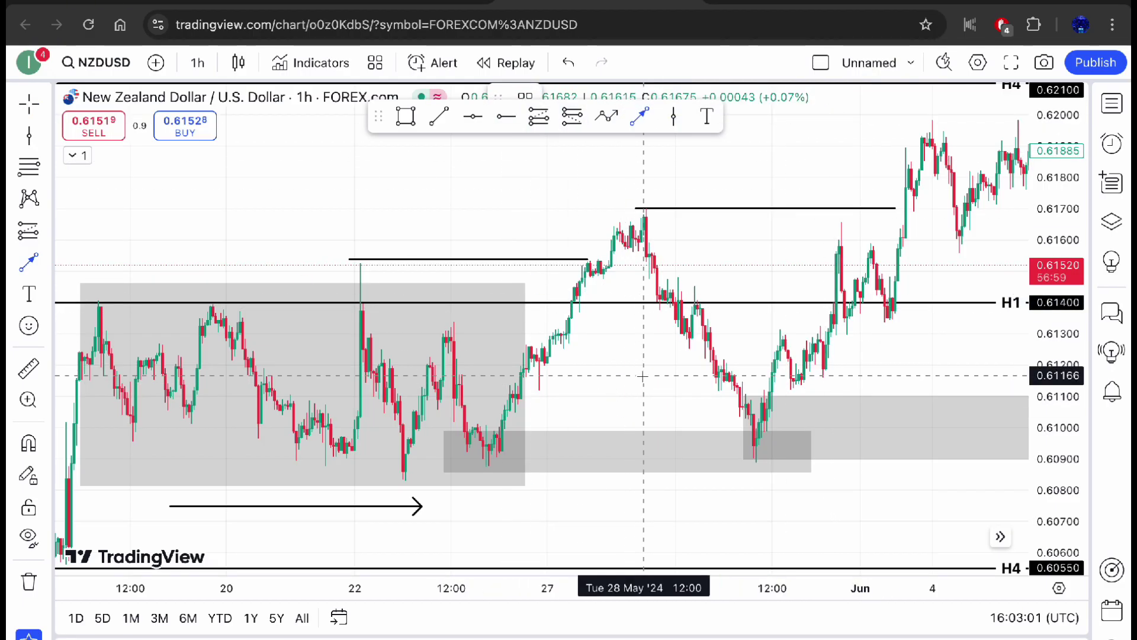
click(642, 376)
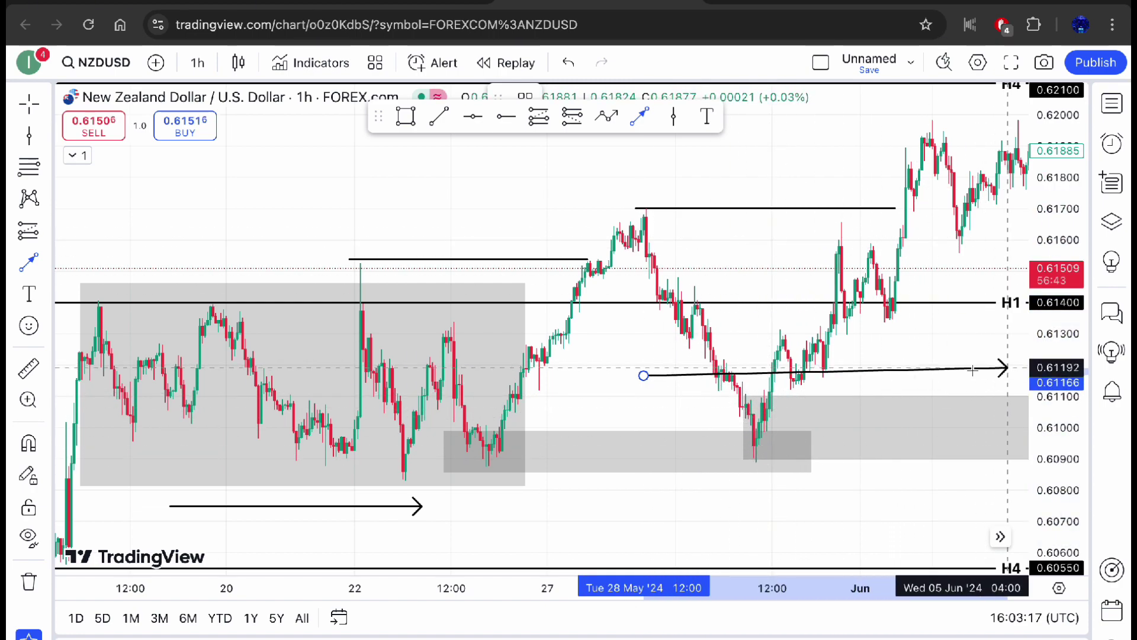
click(892, 365)
mouse_move(905, 371)
mouse_down()
mouse_move(817, 363)
mouse_move(539, 430)
mouse_move(372, 443)
mouse_up()
scroll(372, 443, down, 2)
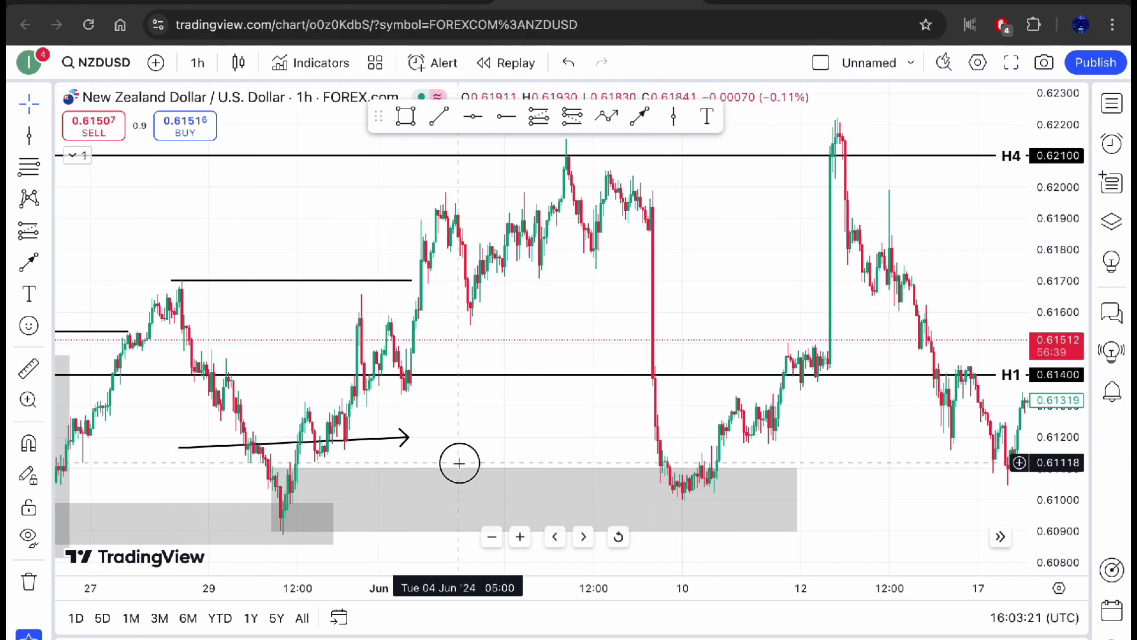
drag(457, 461, 430, 463)
click(391, 438)
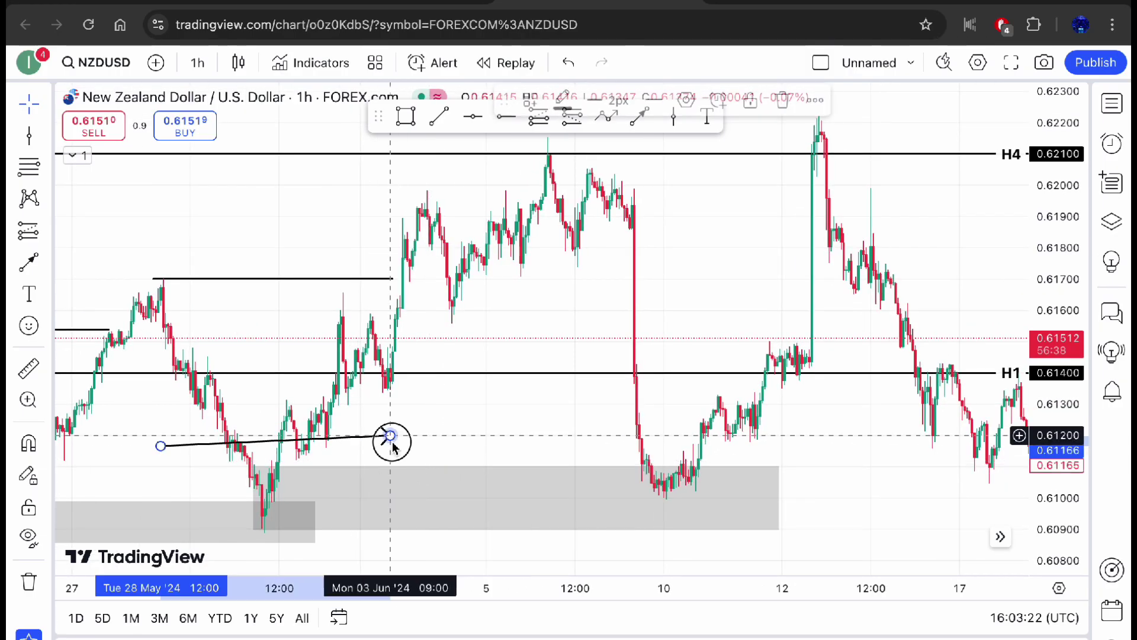
click(783, 100)
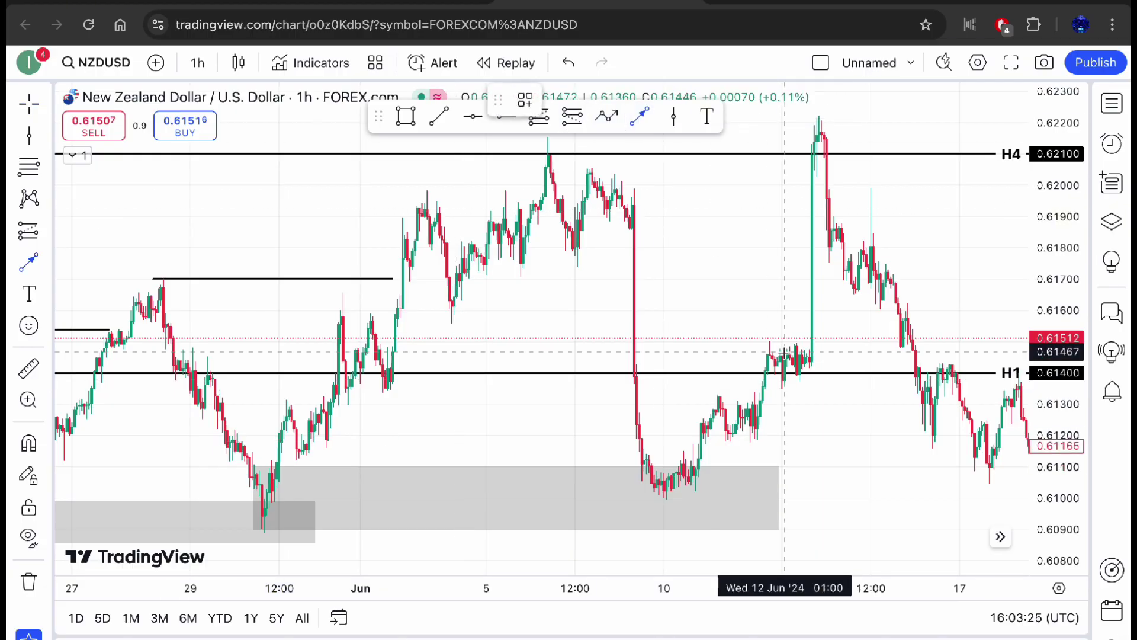
click(812, 369)
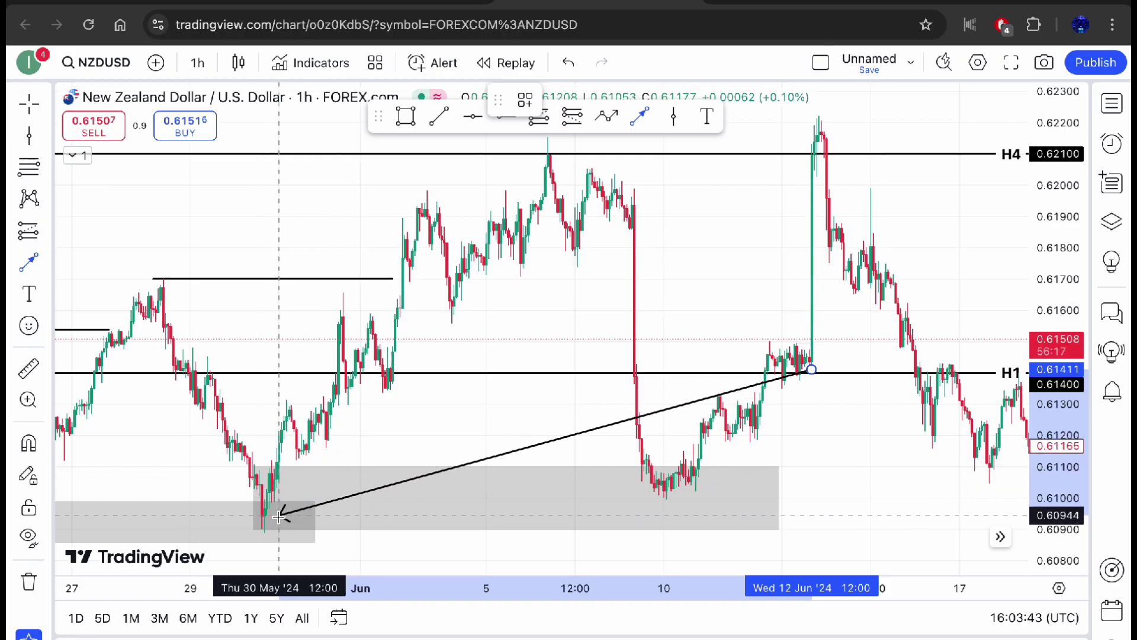
click(471, 329)
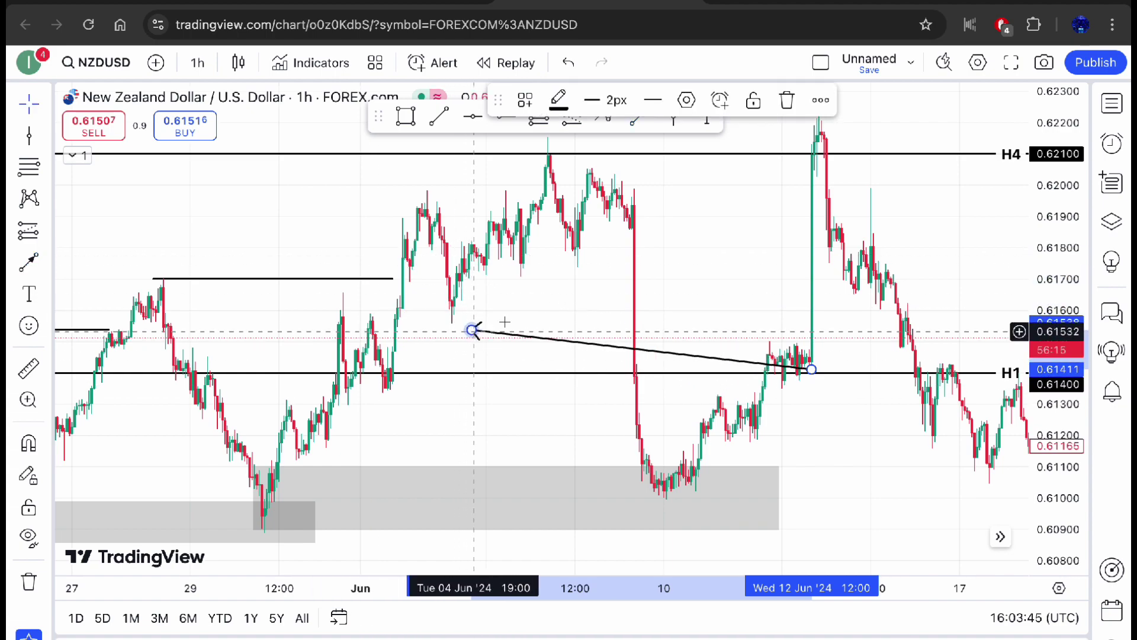
click(787, 101)
scroll(734, 229, down, 5)
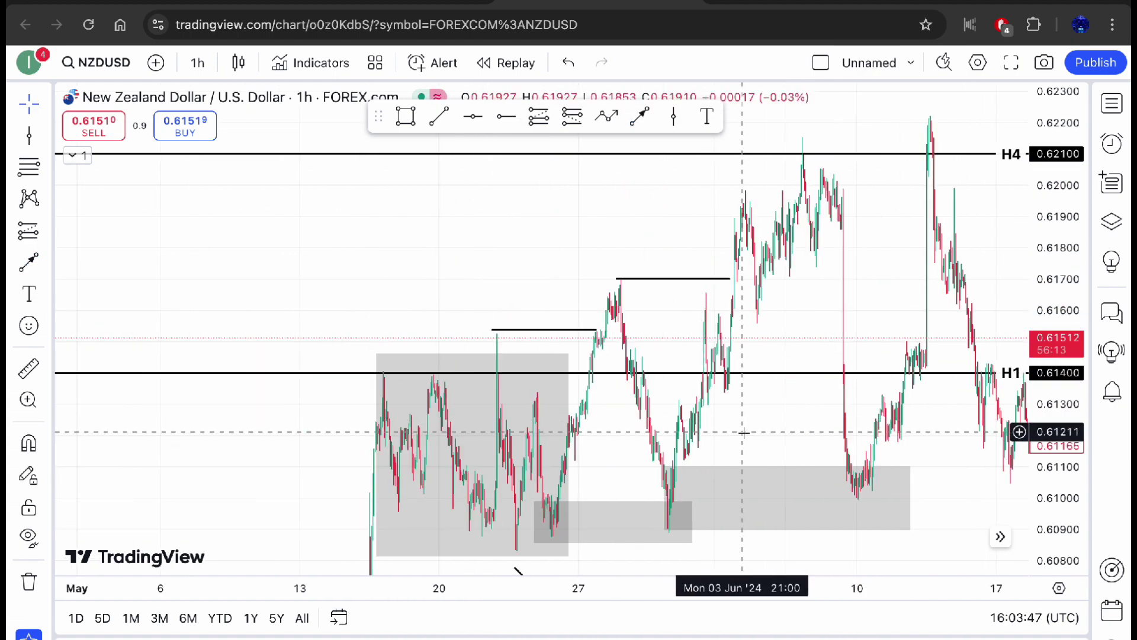
scroll(1060, 332, down, 5)
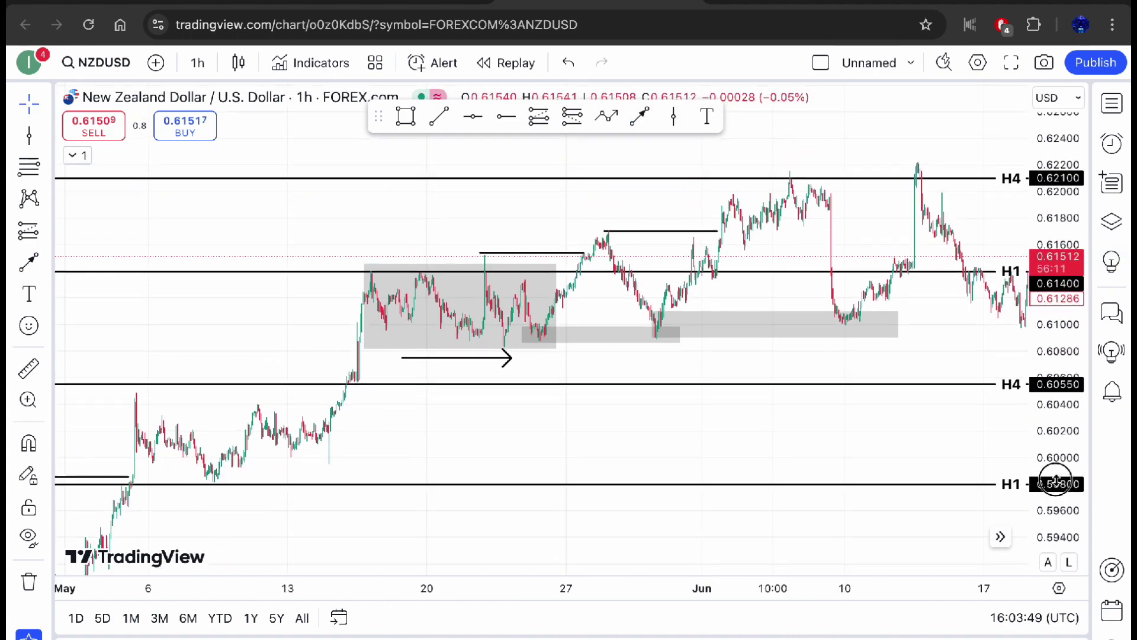
scroll(856, 471, down, 3)
mouse_move(821, 385)
mouse_down()
mouse_move(818, 411)
mouse_move(759, 371)
mouse_move(763, 348)
mouse_up()
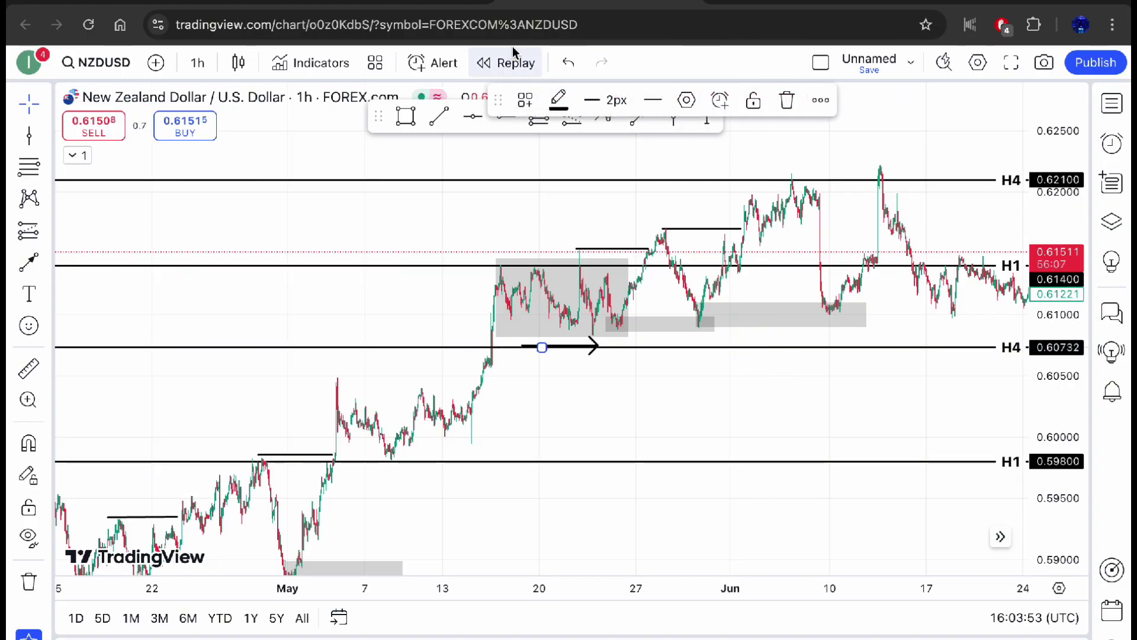
click(572, 63)
Draw two rising trend arrows around the May rally, one below from about 0.5981 to 0.6076 and one above from about 0.6074 to 0.6200.
drag(585, 412, 618, 390)
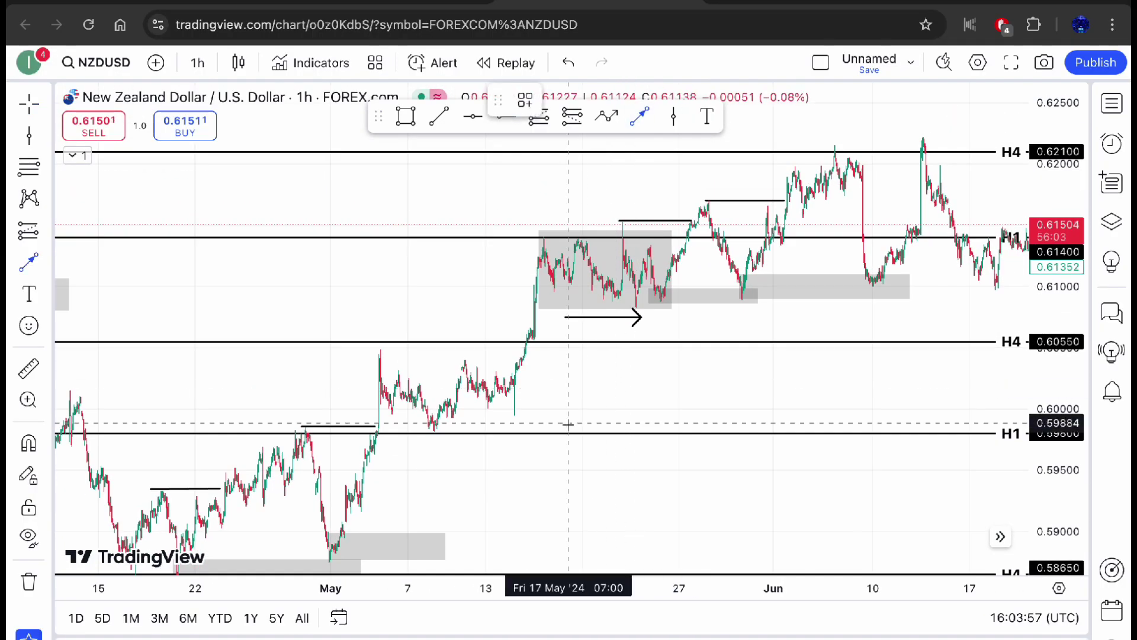
drag(556, 431, 802, 317)
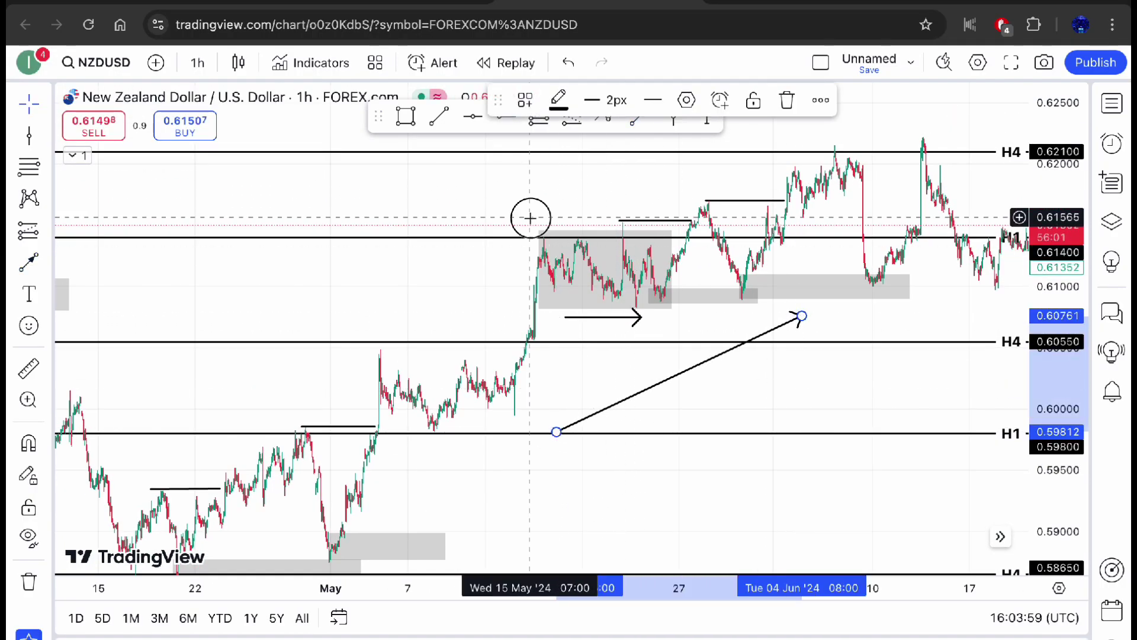
drag(528, 218, 528, 284)
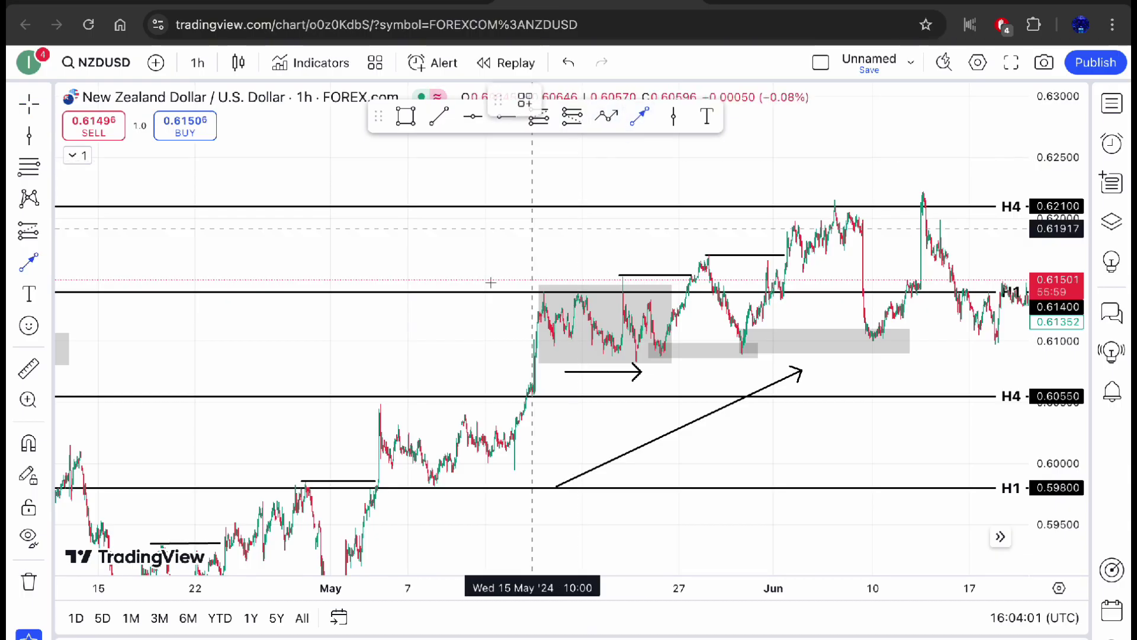
mouse_move(400, 372)
mouse_down()
mouse_move(622, 241)
mouse_move(633, 219)
mouse_up()
drag(621, 424, 475, 475)
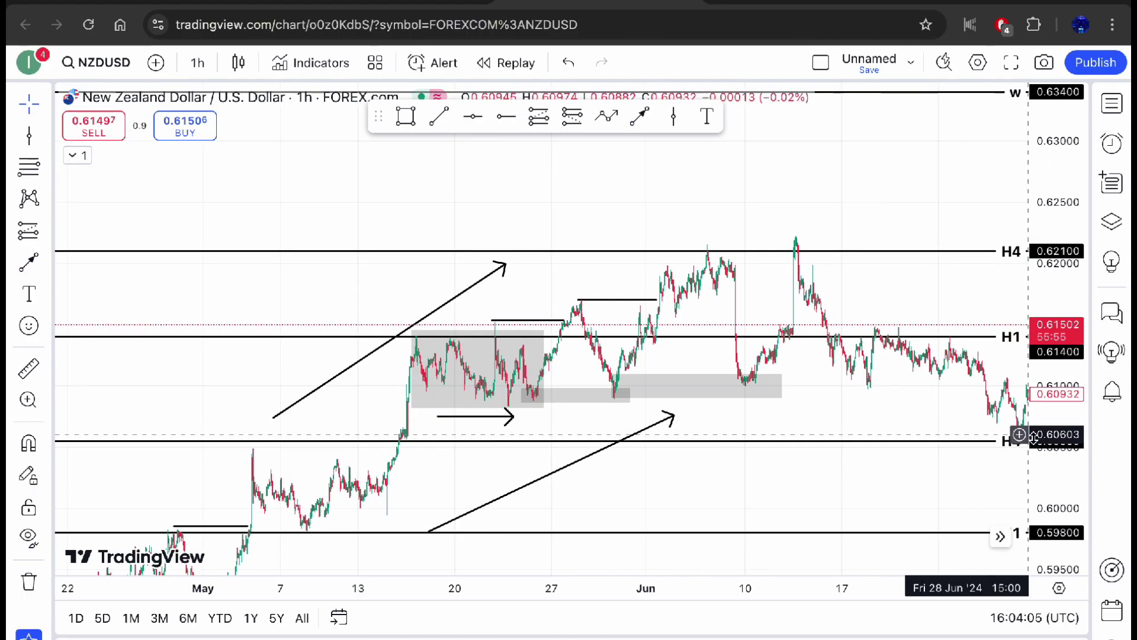
drag(1034, 437, 914, 296)
scroll(853, 323, up, 4)
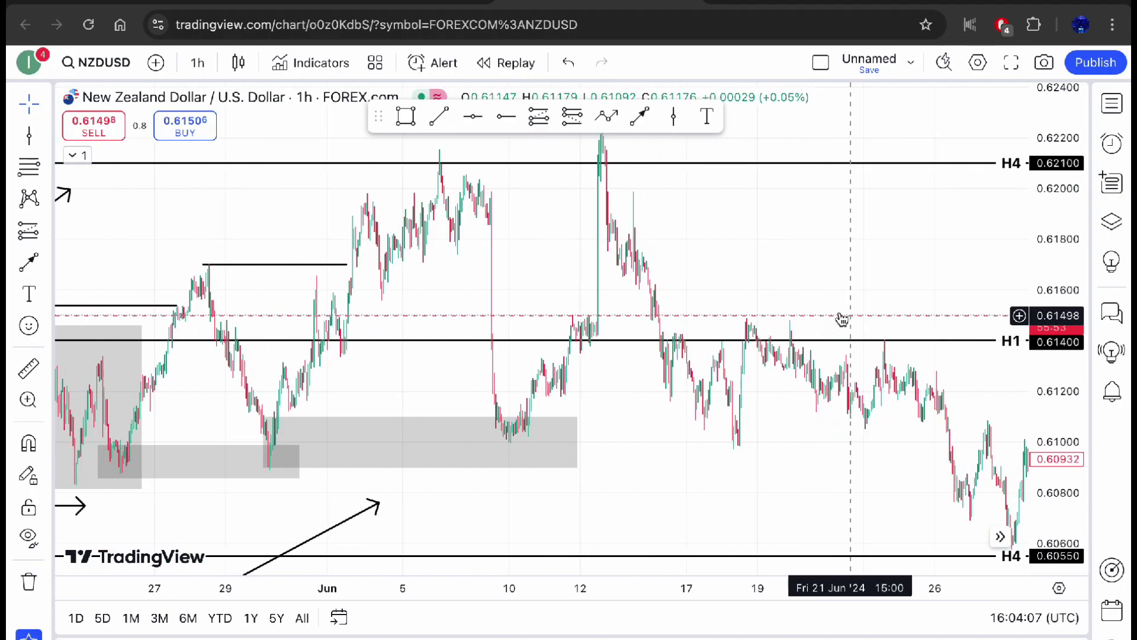
scroll(558, 316, up, 2)
drag(414, 219, 808, 250)
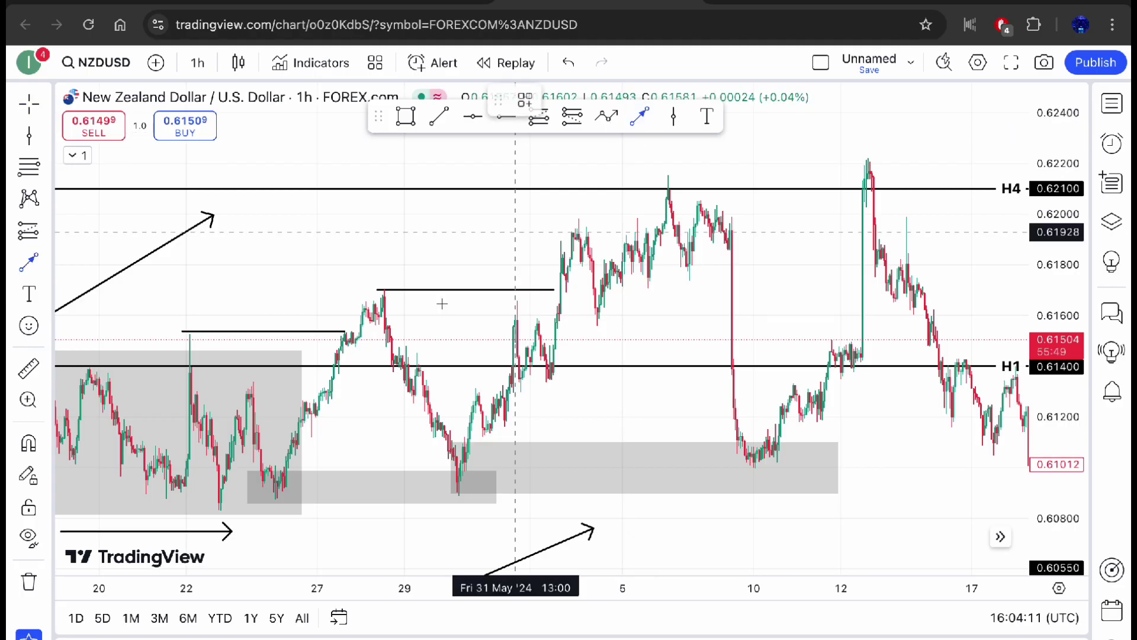
click(288, 273)
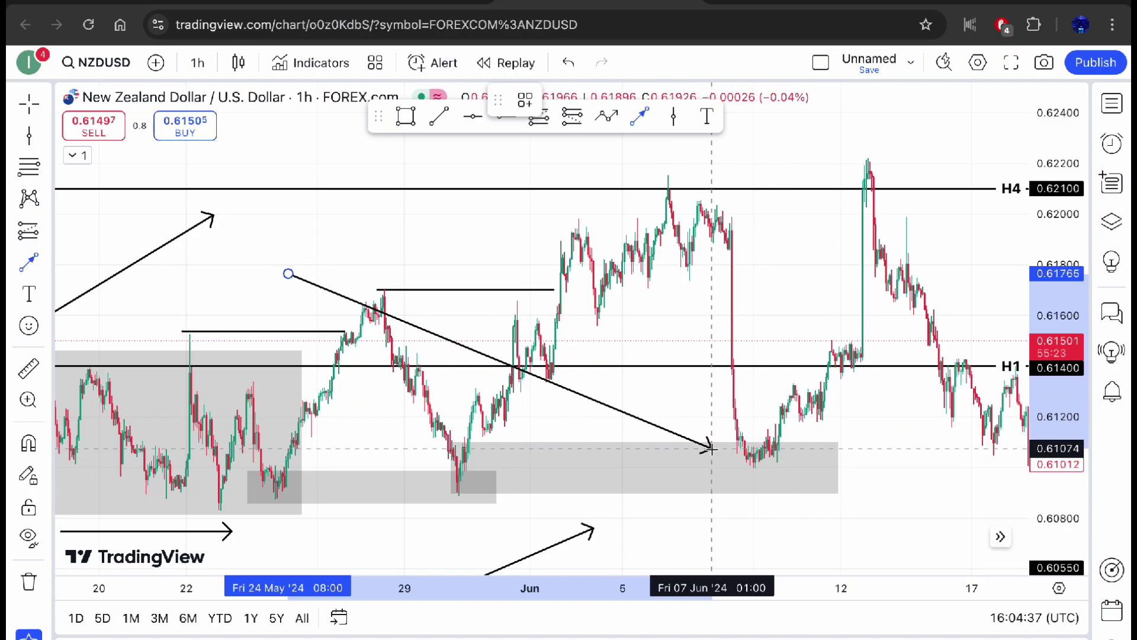
scroll(716, 449, up, 4)
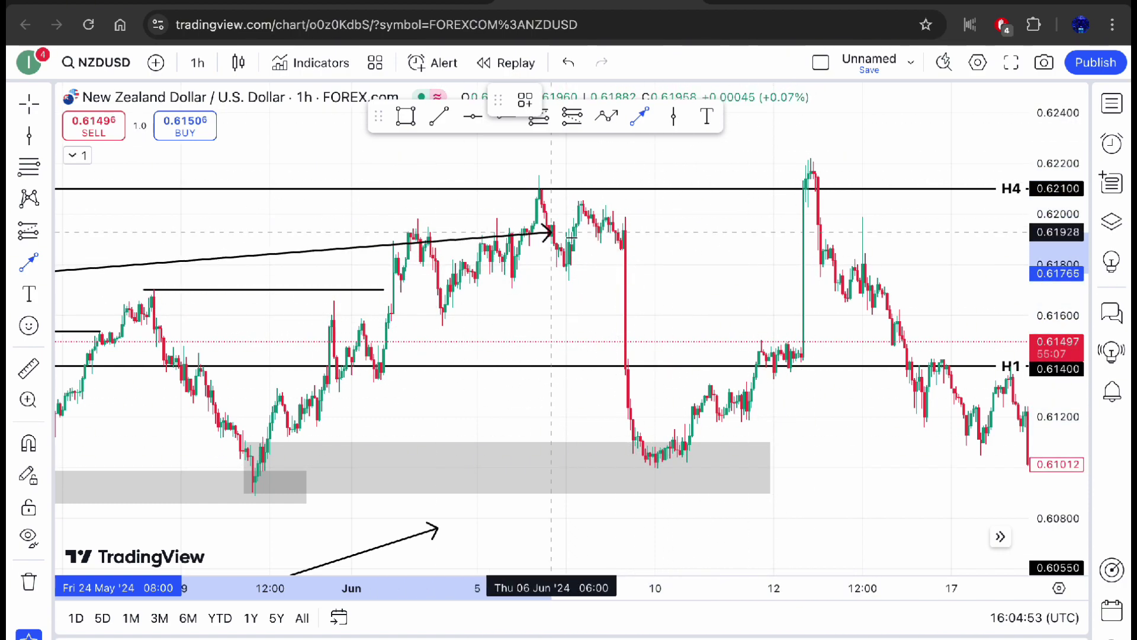
scroll(808, 254, down, 2)
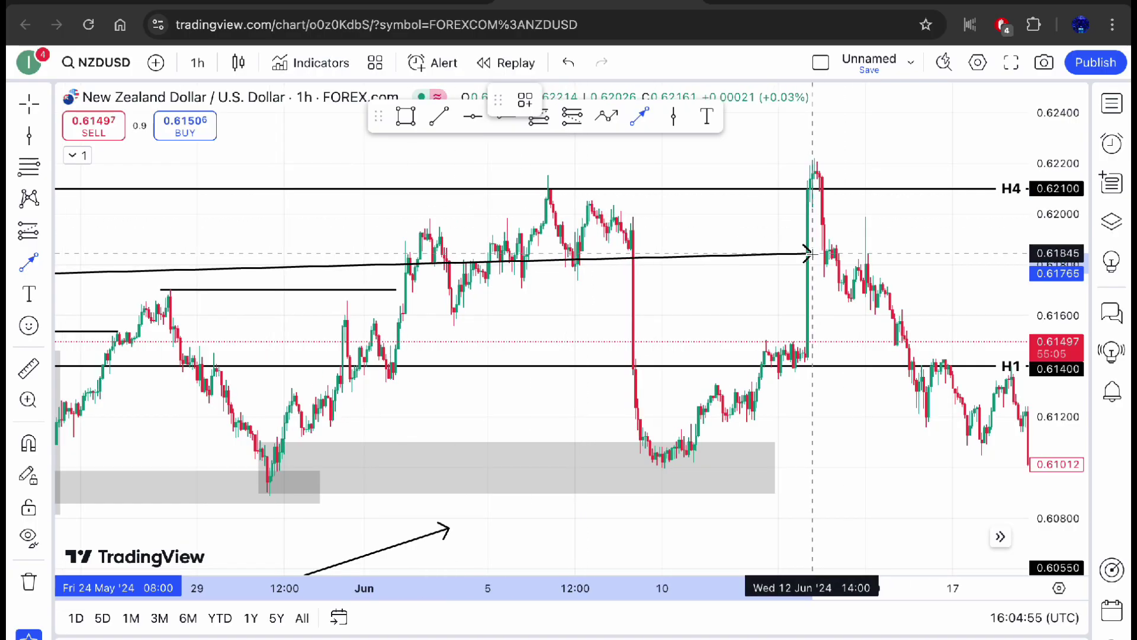
click(801, 268)
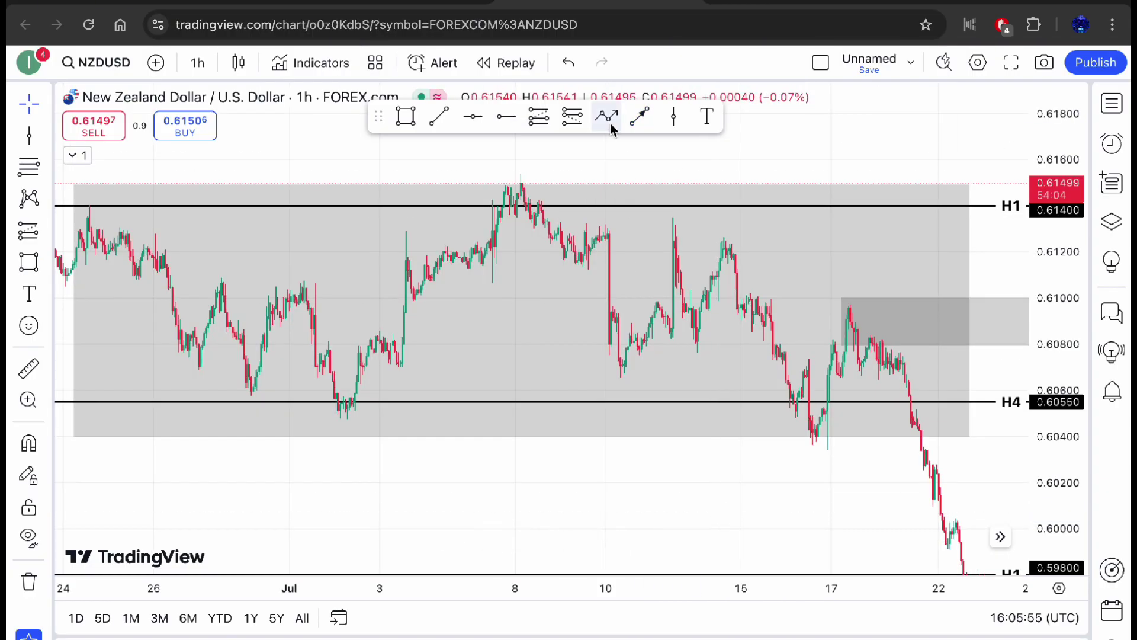
click(348, 485)
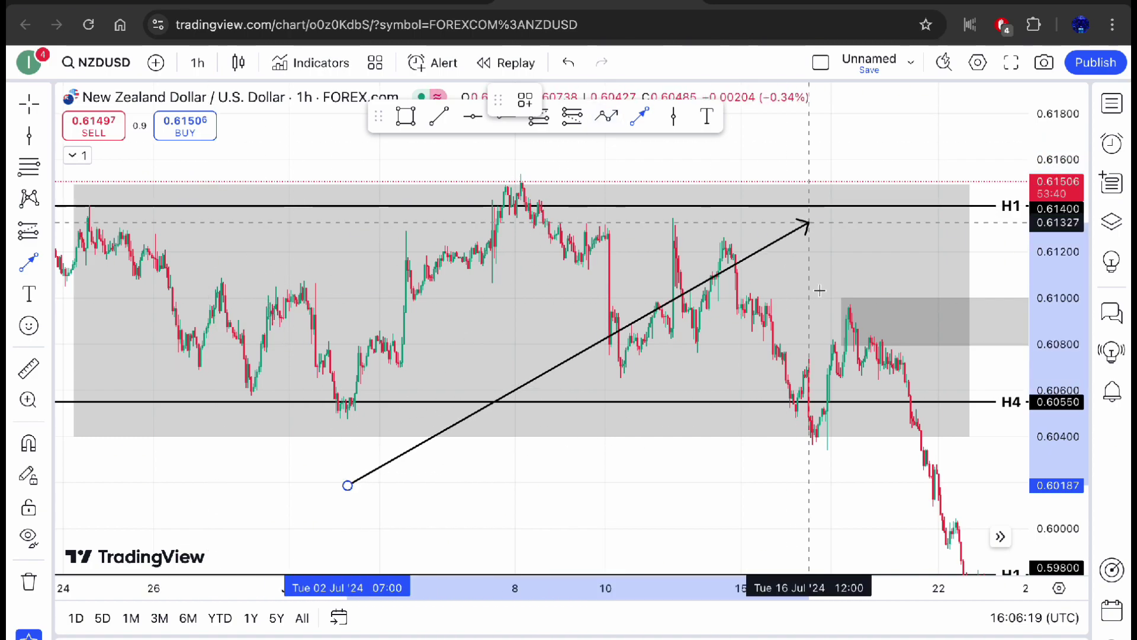
scroll(471, 415, down, 3)
scroll(471, 414, down, 3)
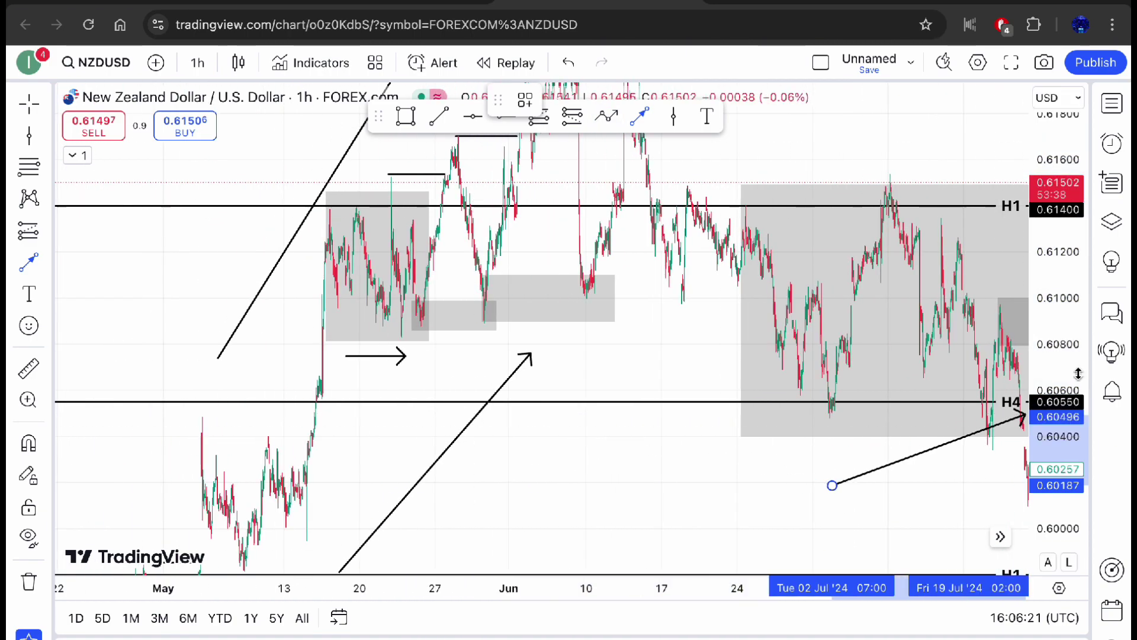
scroll(1072, 320, down, 5)
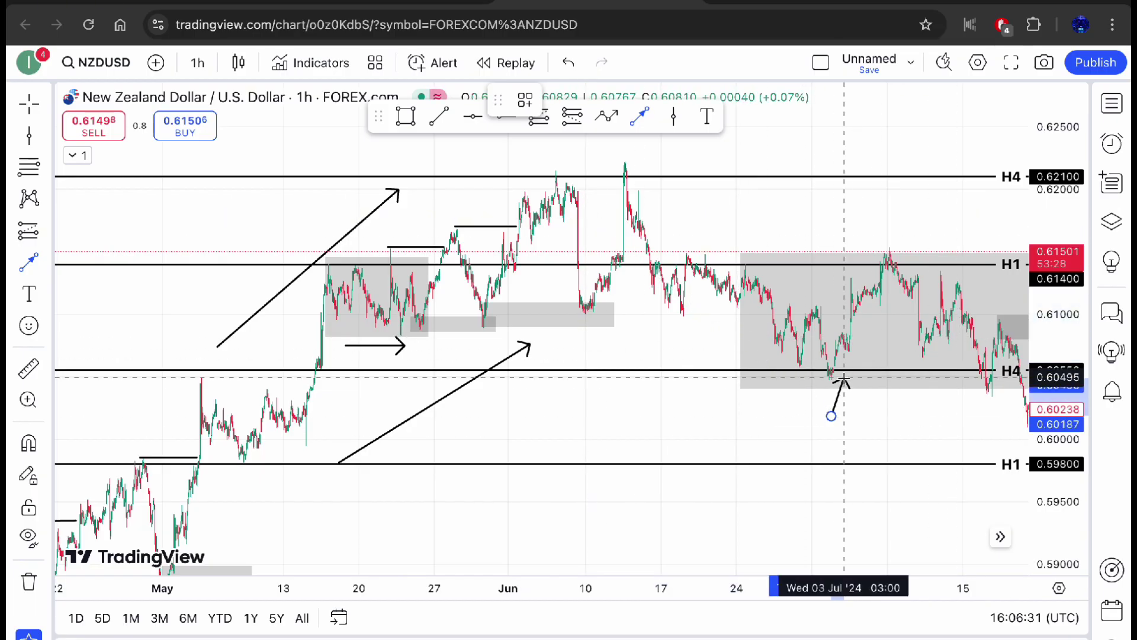
scroll(793, 368, up, 5)
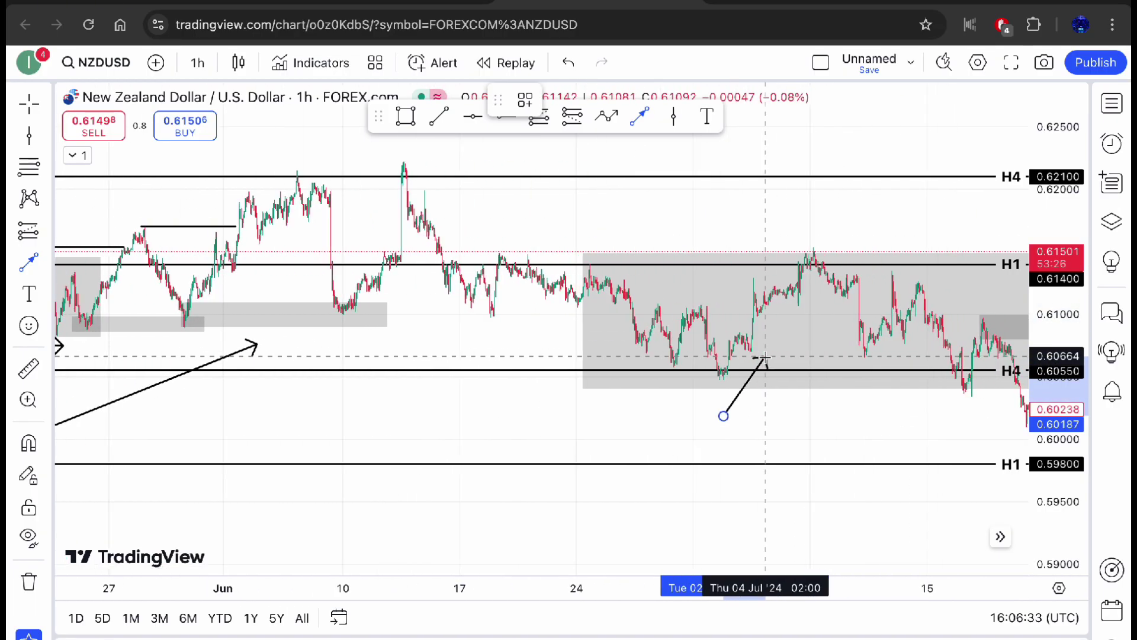
scroll(764, 356, up, 4)
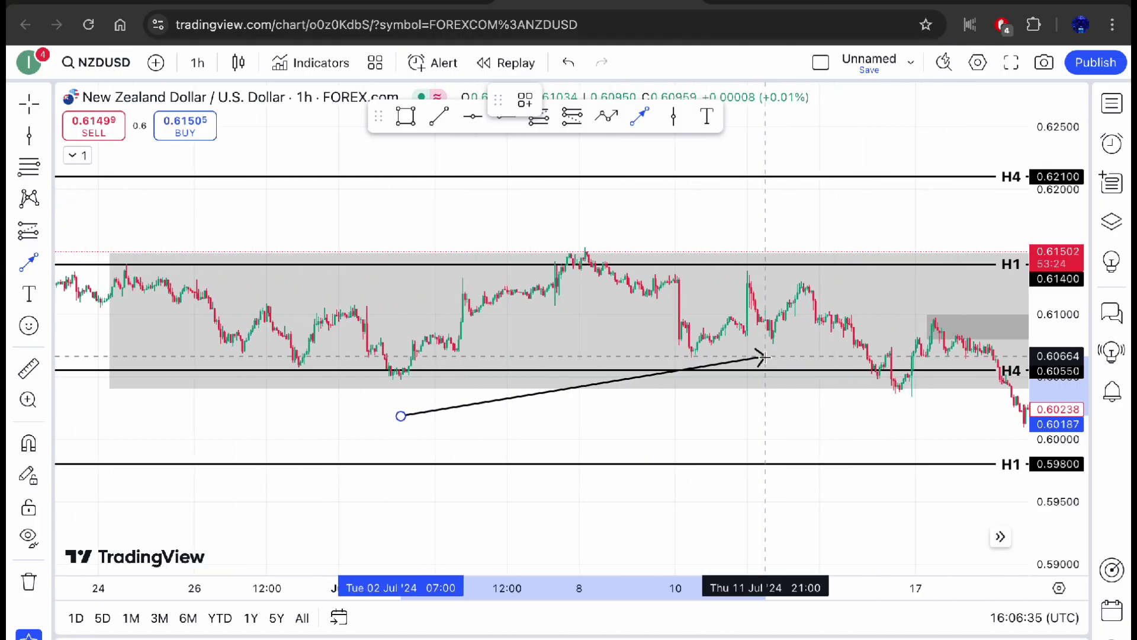
mouse_move(1052, 422)
mouse_down()
mouse_move(1053, 413)
mouse_move(1053, 423)
mouse_up()
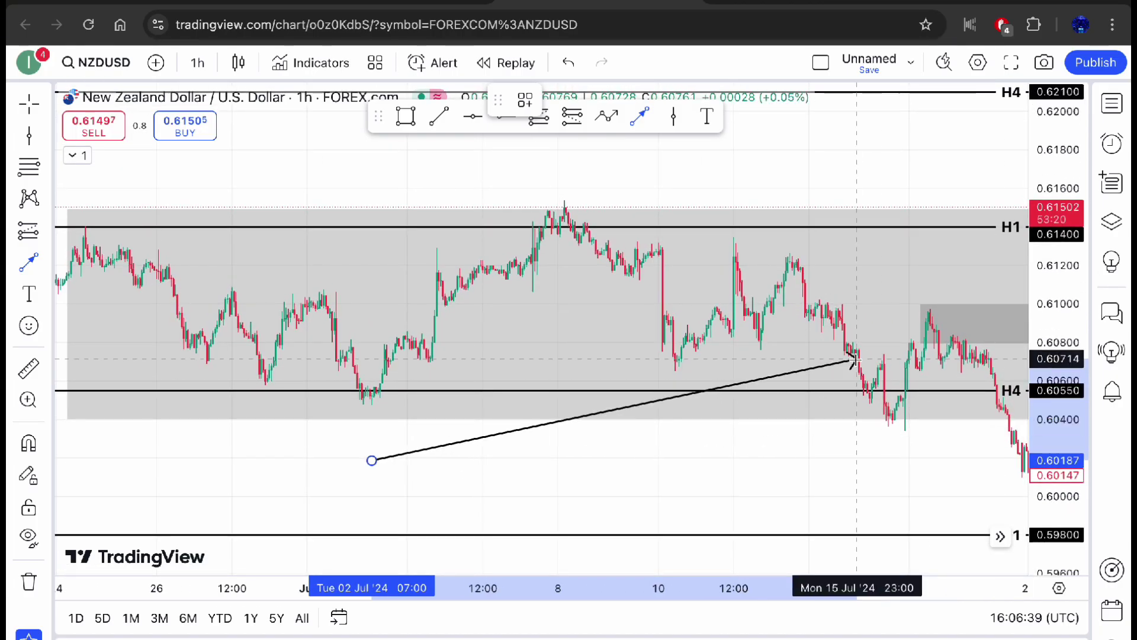
scroll(853, 360, left, 5)
scroll(853, 359, right, 4)
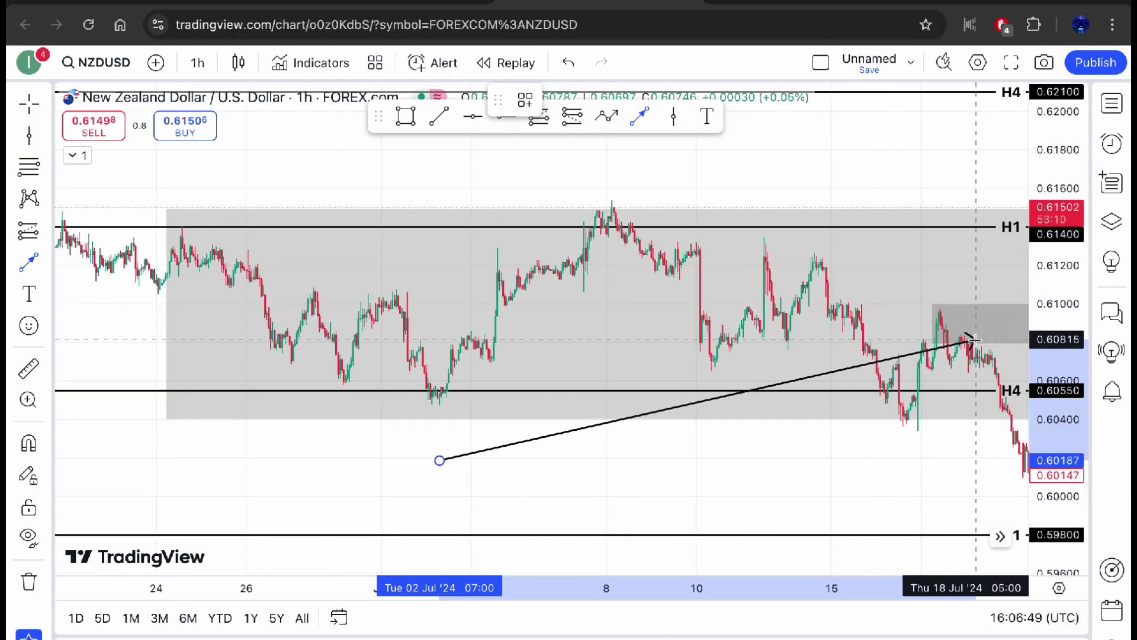
scroll(972, 335, up, 3)
scroll(972, 339, up, 2)
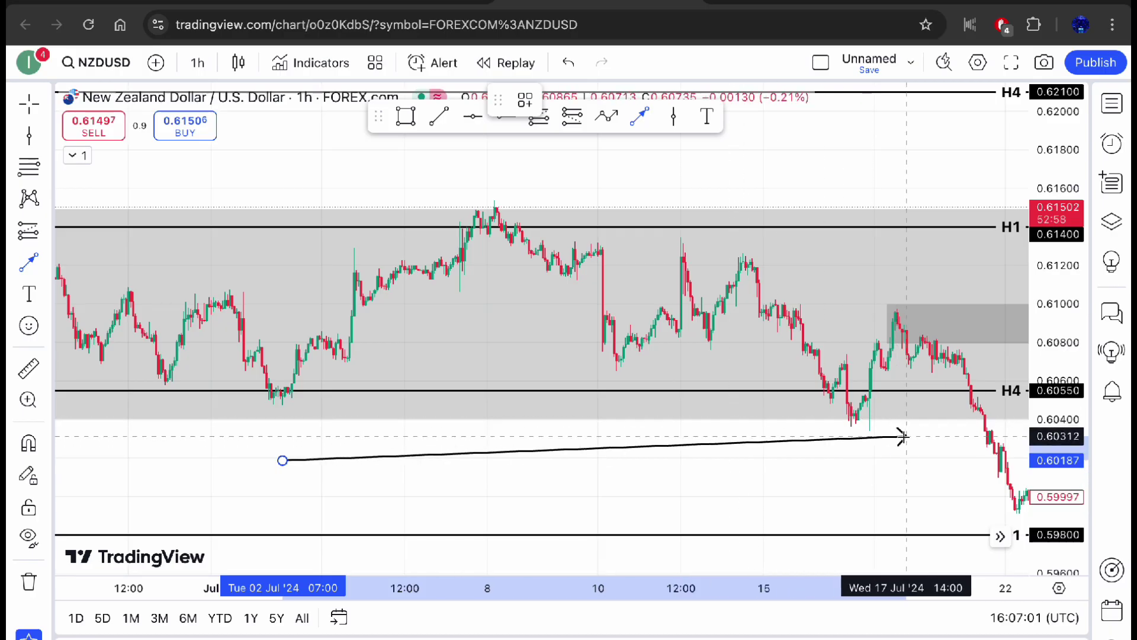
click(931, 463)
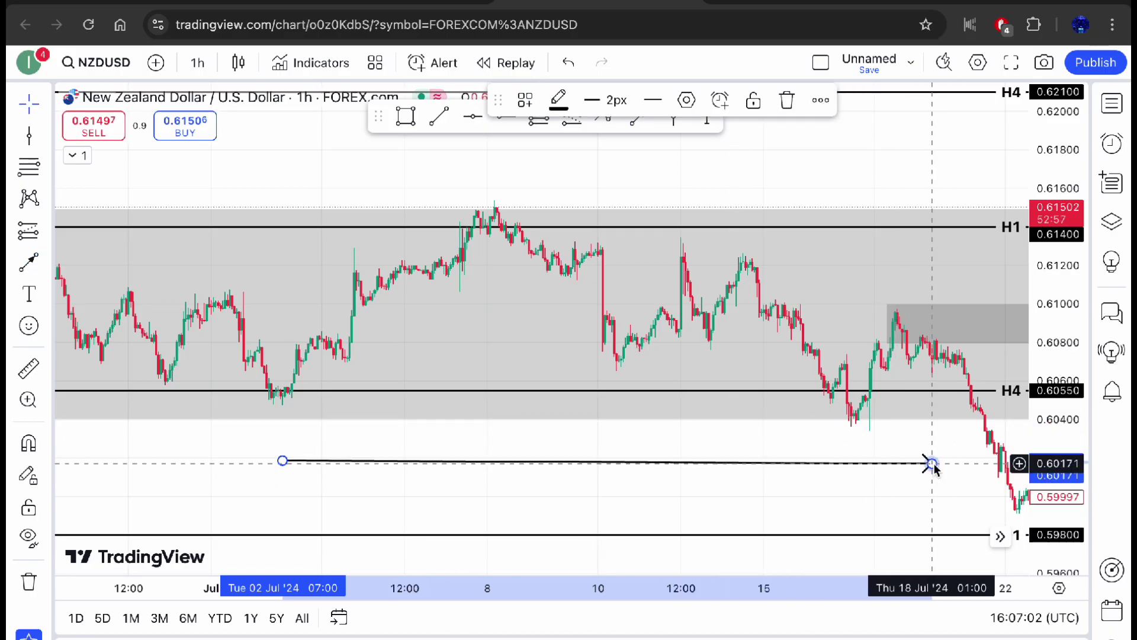
click(784, 112)
Draw a horizontal trend line at about 0.6040 along the mid-July low, from 16 July to the candles that break it.
scroll(827, 397, down, 2)
scroll(582, 457, up, 4)
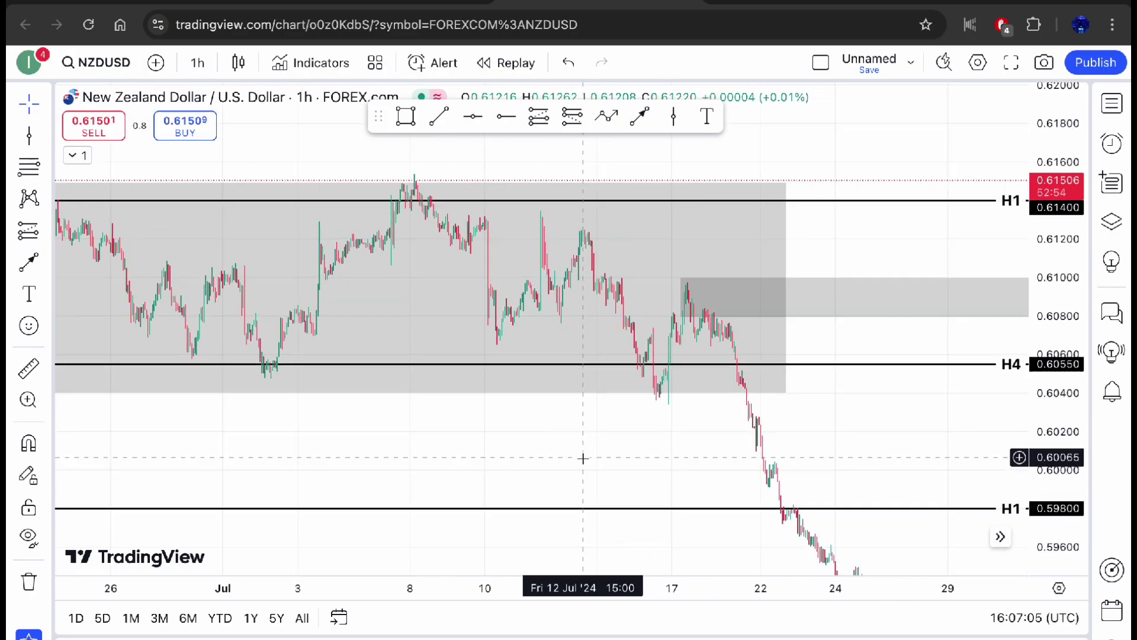
drag(1034, 437, 1034, 329)
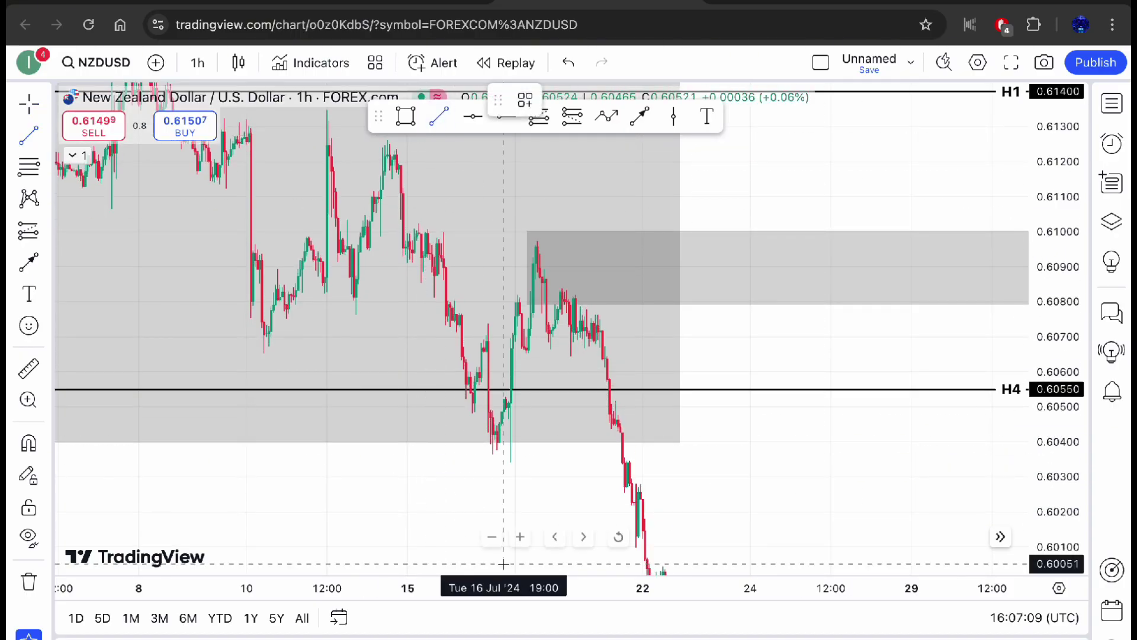
click(477, 441)
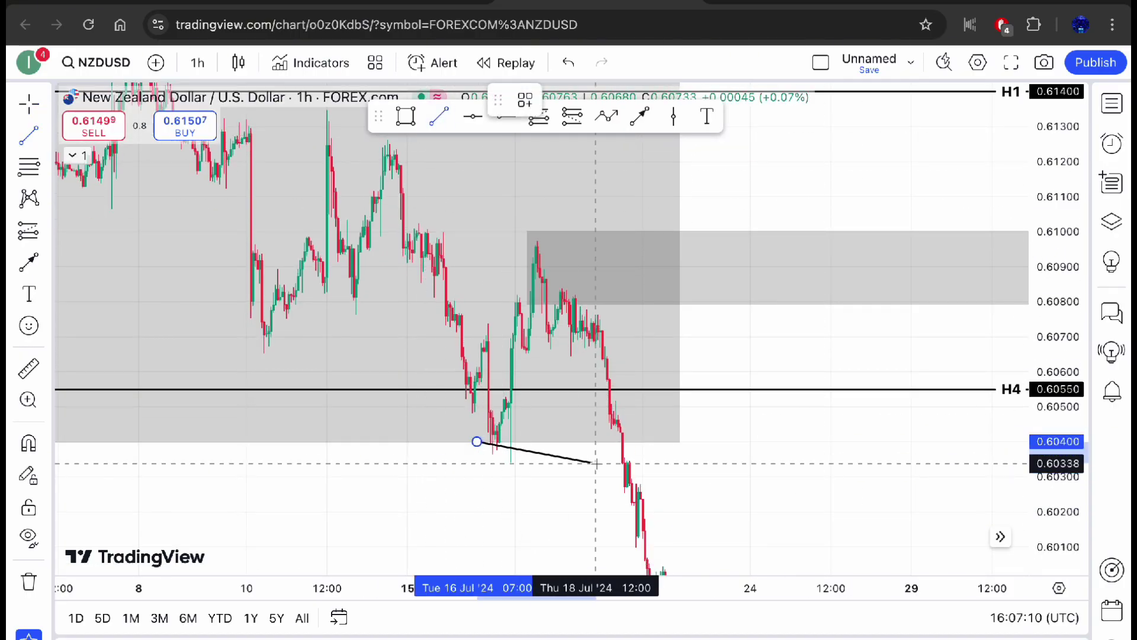
click(634, 442)
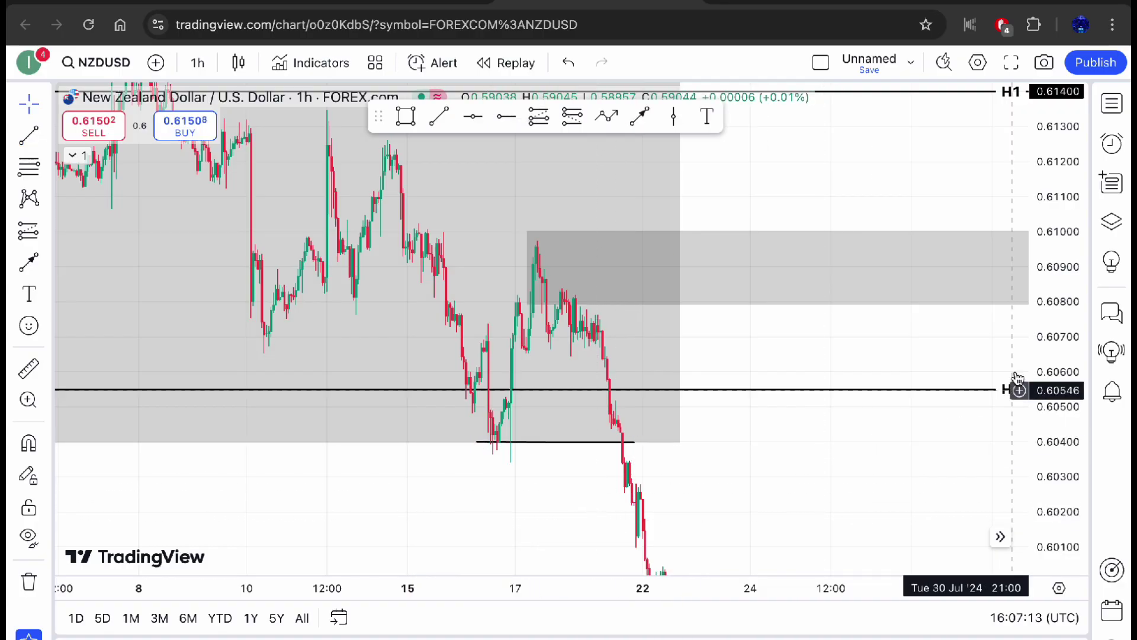
Draw a steep downward arrow beside the July sell-off, from about 0.6116 on 24 July to about 0.5990.
drag(1038, 305, 791, 383)
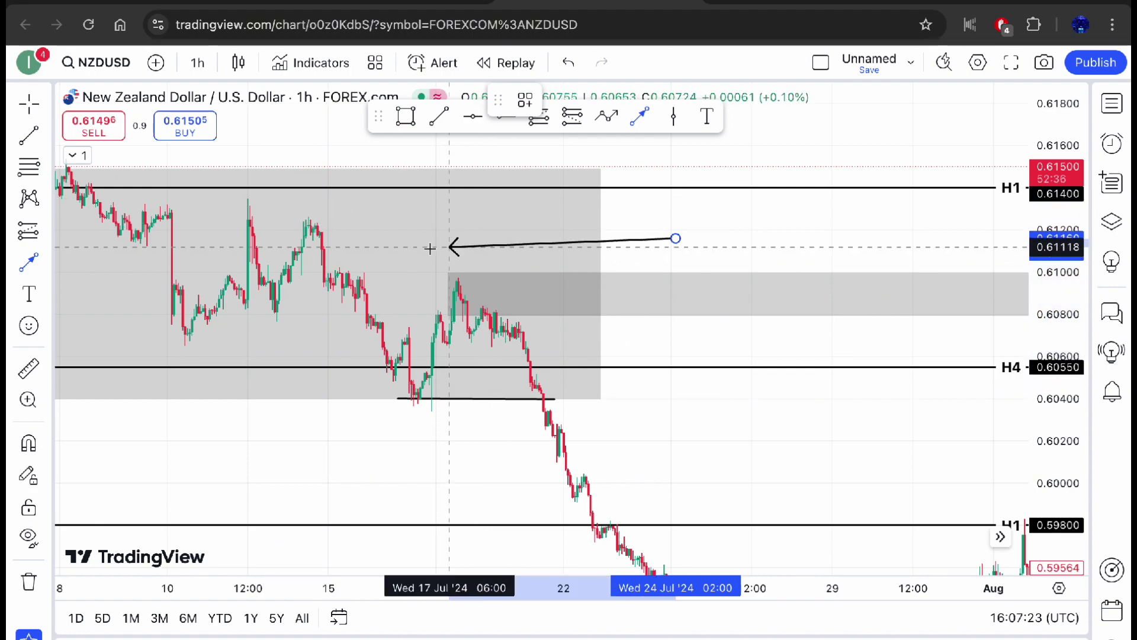
scroll(661, 477, left, 5)
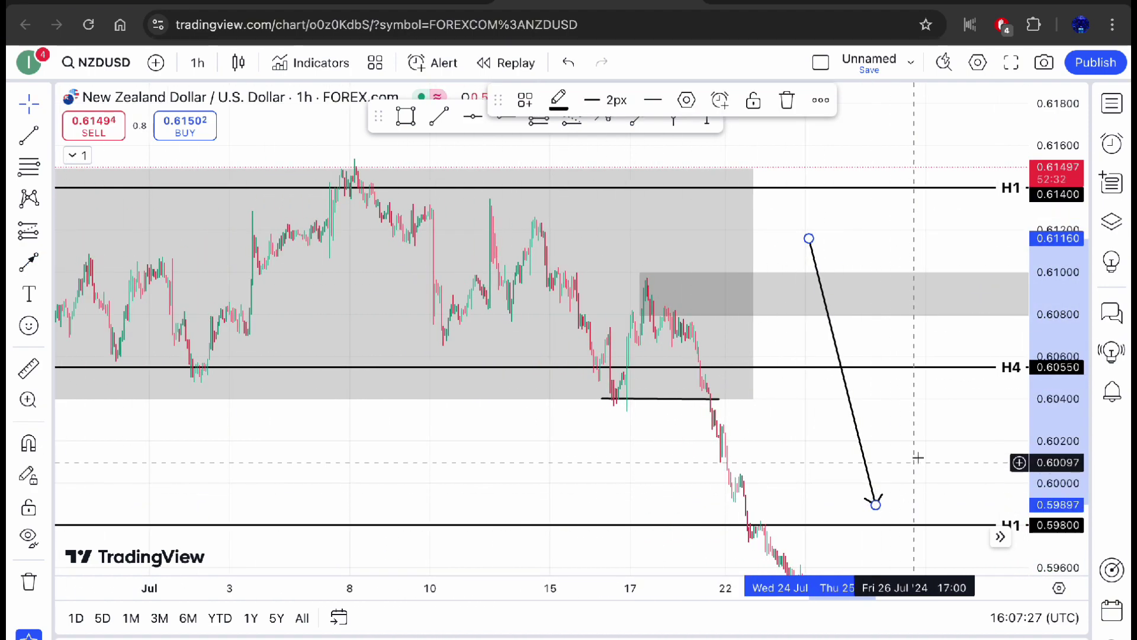
Delete the steep downward arrow beside the July sell-off.
drag(918, 458, 360, 441)
click(362, 421)
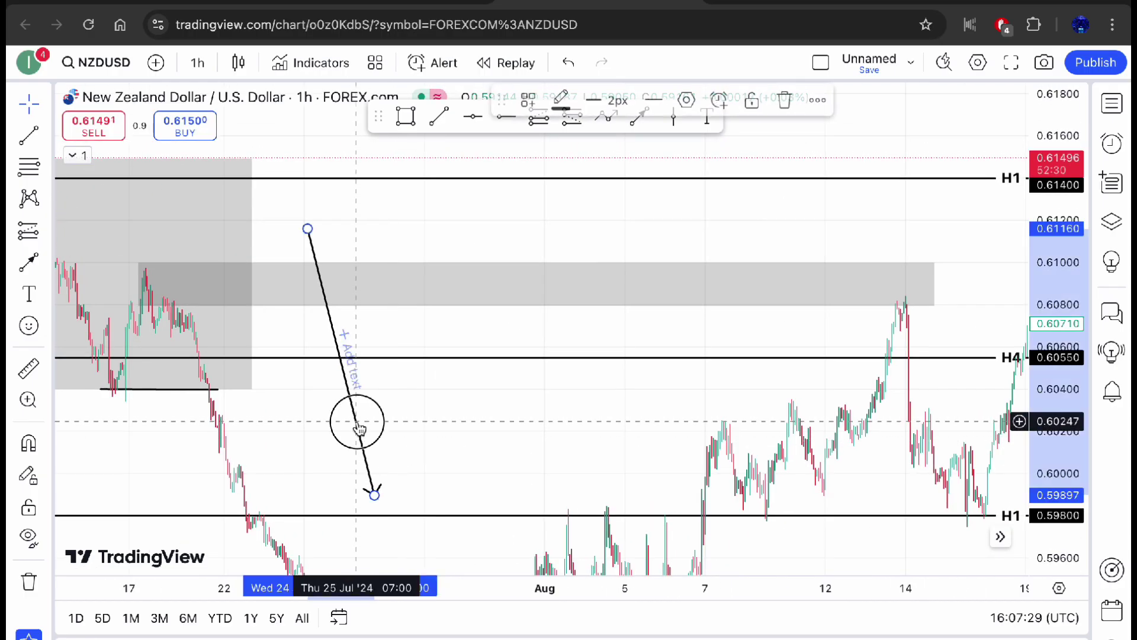
click(788, 100)
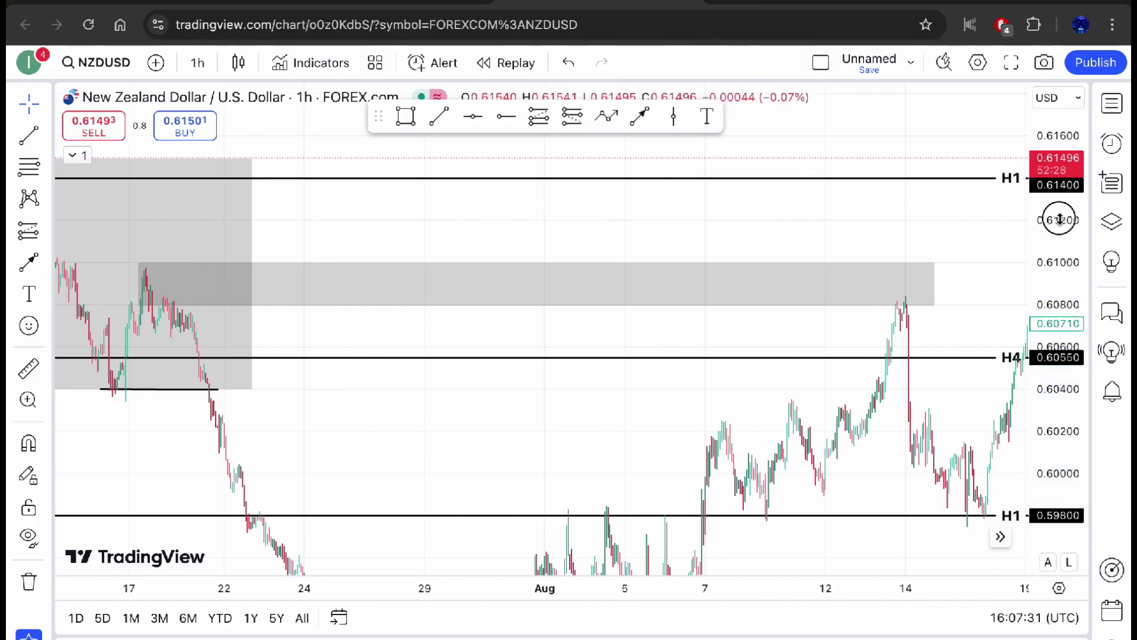
Draw an arrow from about 0.6143 on 9 August down to the mid-August price reaction at the supply zone.
drag(1059, 219, 1048, 354)
scroll(676, 361, up, 4)
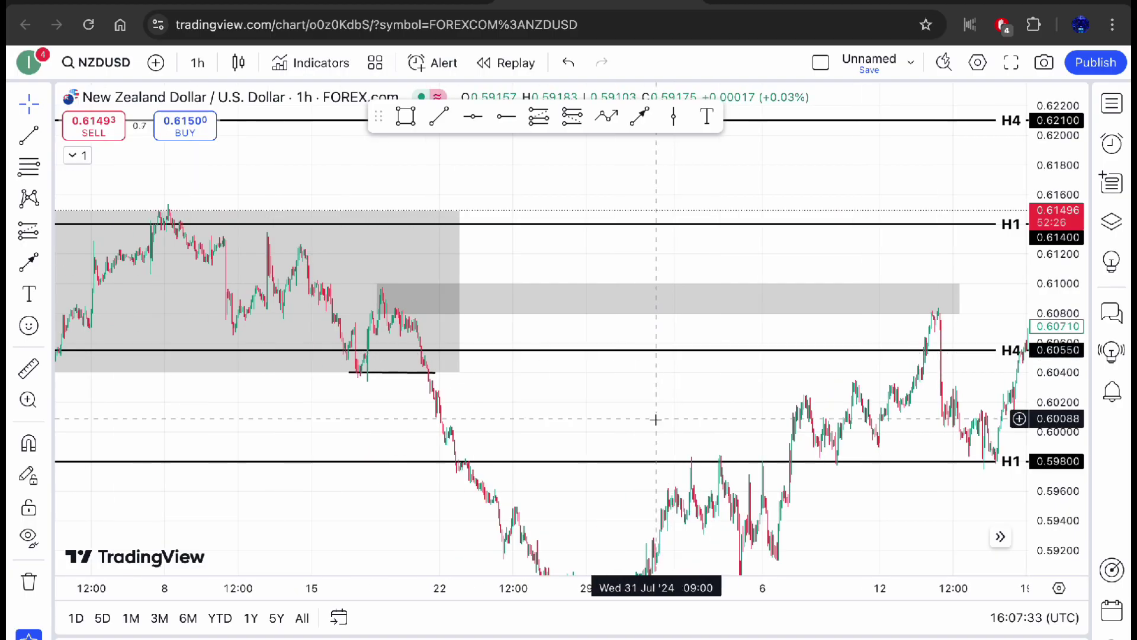
scroll(655, 417, down, 4)
scroll(655, 420, up, 1)
drag(656, 418, 813, 237)
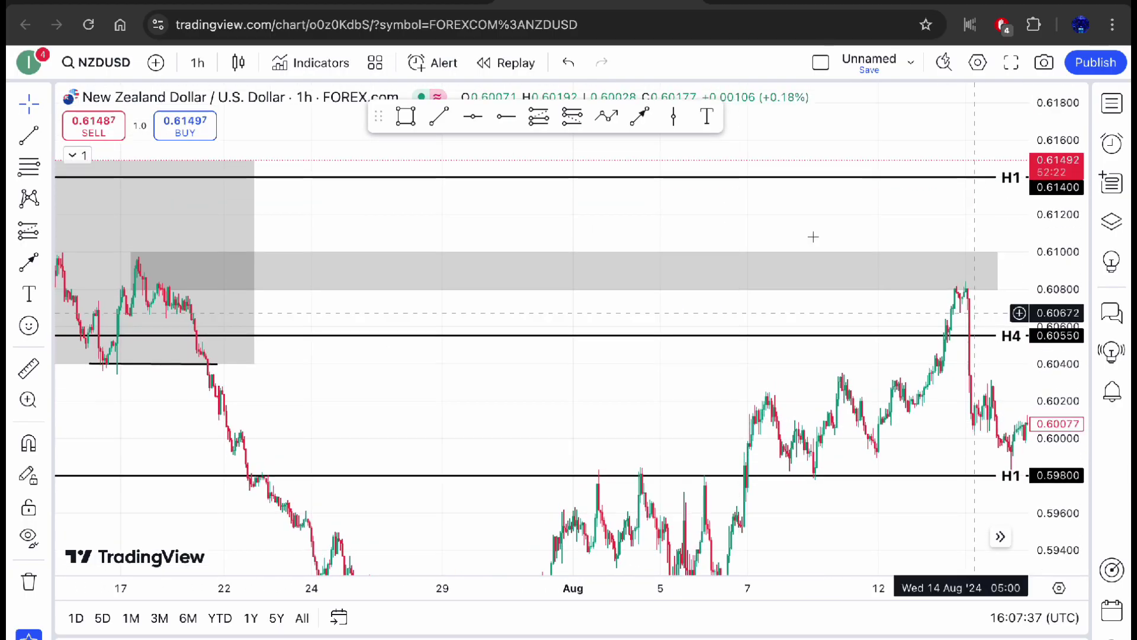
click(635, 143)
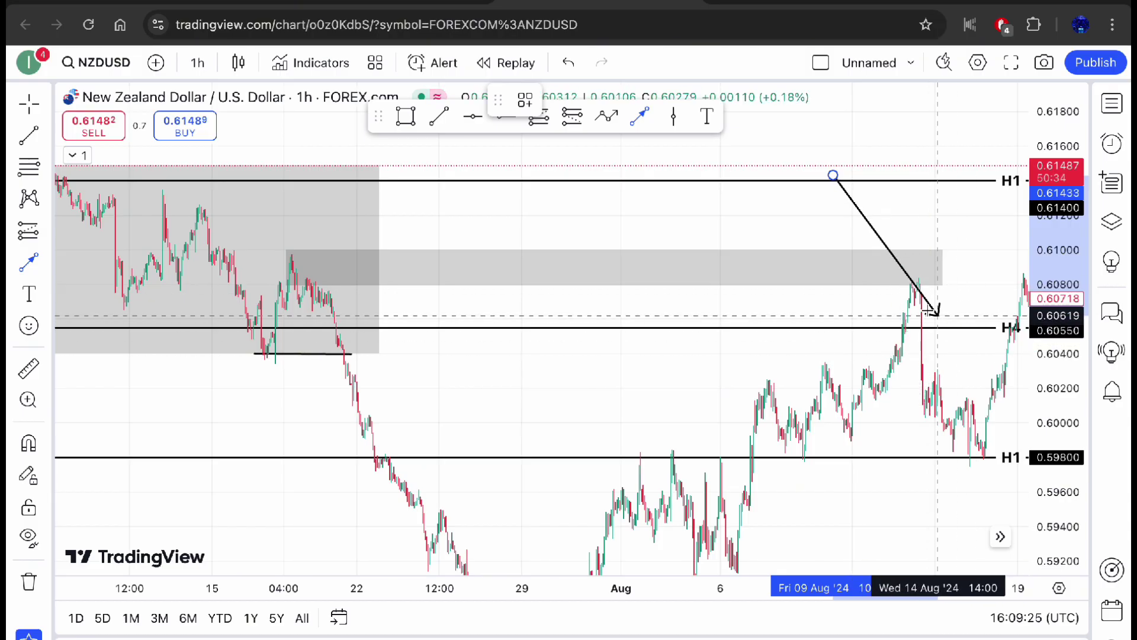
drag(907, 304, 638, 373)
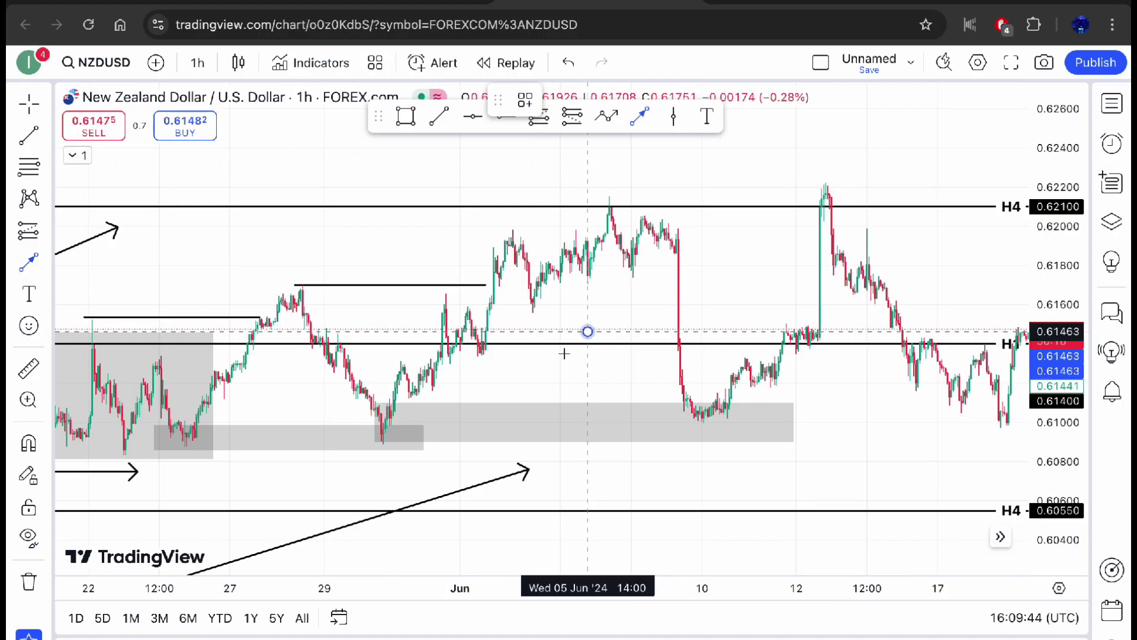
Draw an arrow from about 0.6146 on 5 June down towards the demand zone at the end of May, pointing out the price reactions there.
drag(587, 330, 456, 424)
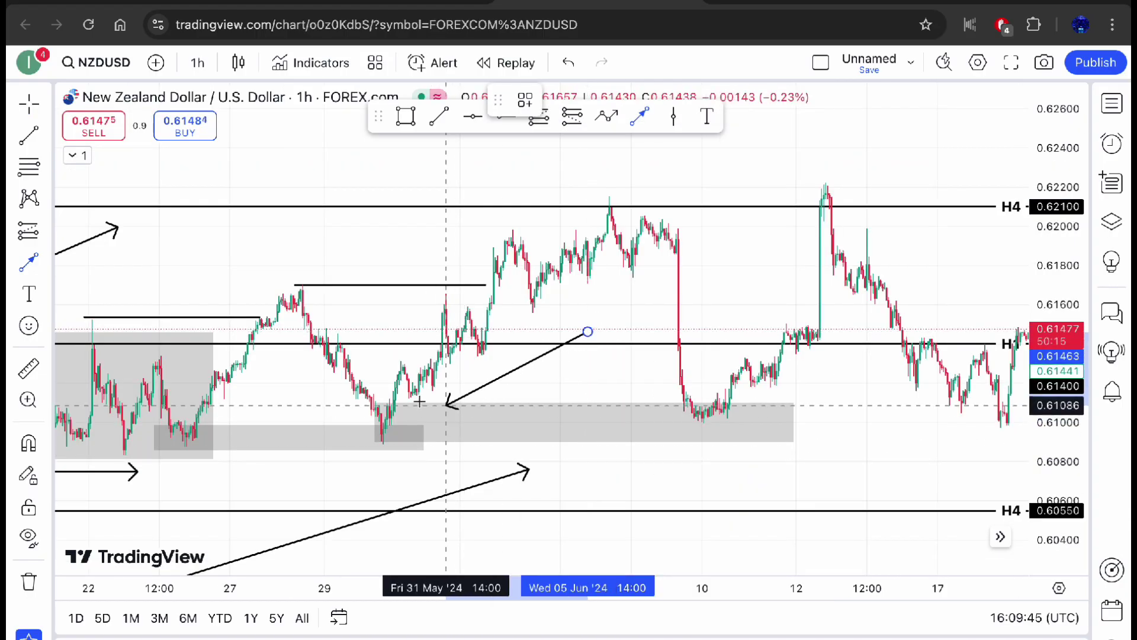
mouse_move(388, 452)
mouse_down()
mouse_move(435, 450)
mouse_move(175, 452)
mouse_move(191, 445)
mouse_move(212, 387)
mouse_move(241, 394)
mouse_move(343, 298)
mouse_move(180, 446)
mouse_move(340, 284)
mouse_move(194, 462)
mouse_move(257, 421)
mouse_up()
mouse_move(269, 345)
mouse_down()
mouse_move(272, 275)
mouse_move(403, 417)
mouse_up()
mouse_move(312, 432)
mouse_down()
mouse_move(320, 459)
mouse_move(166, 442)
mouse_move(434, 387)
mouse_up()
drag(410, 436, 500, 244)
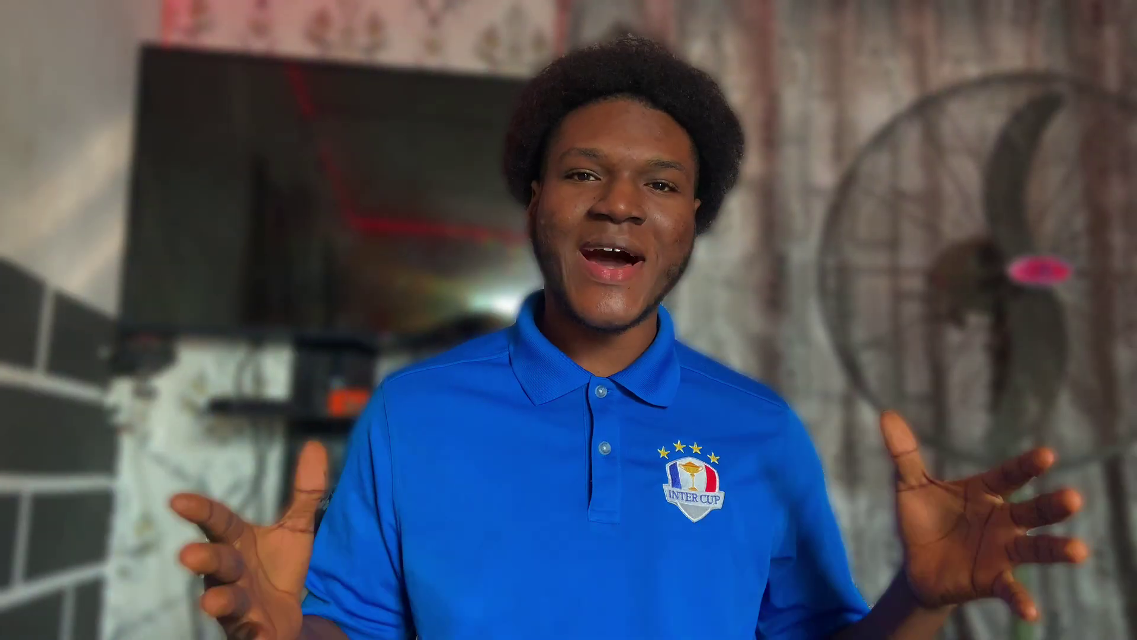